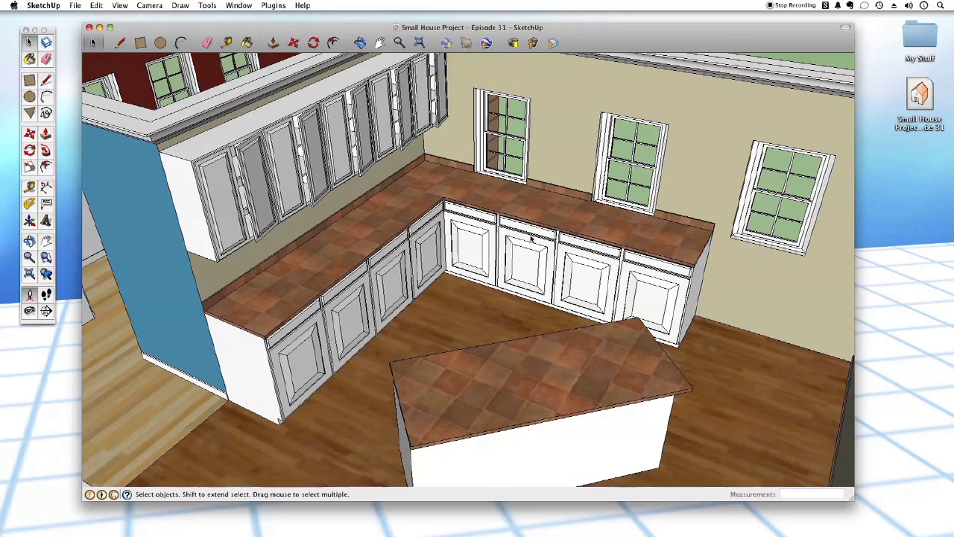
# - Examine the kitchen's wall cabinets, tiled countertops, island and neighbouring rooms from several angles
pyautogui.scroll(-4, 522, 240)
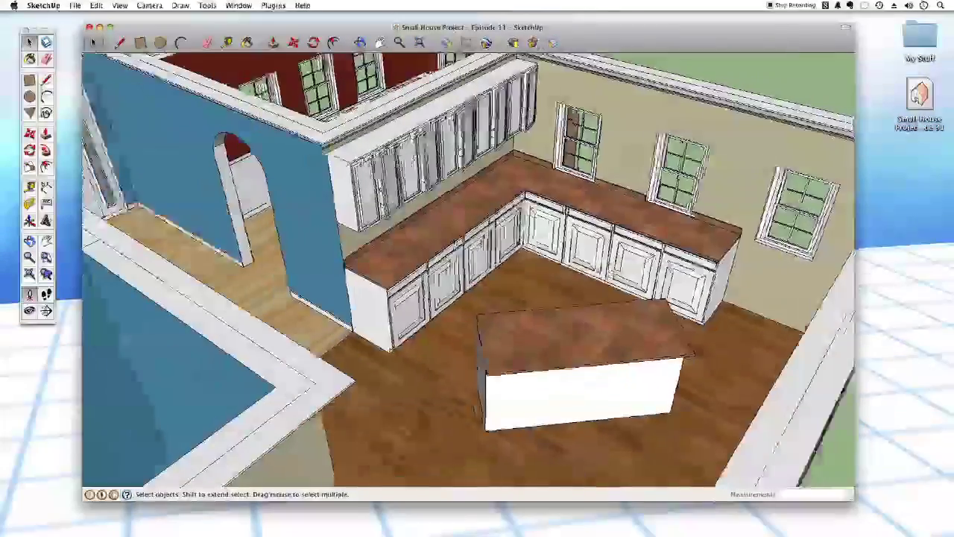
pyautogui.scroll(-4, 521, 240)
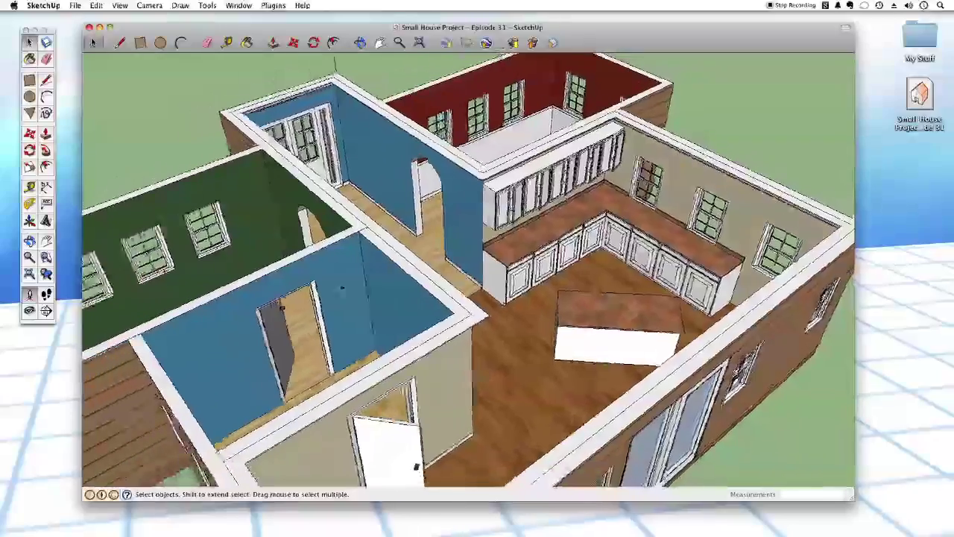
pyautogui.moveTo(365, 197); pyautogui.dragTo(649, 198, button='middle')
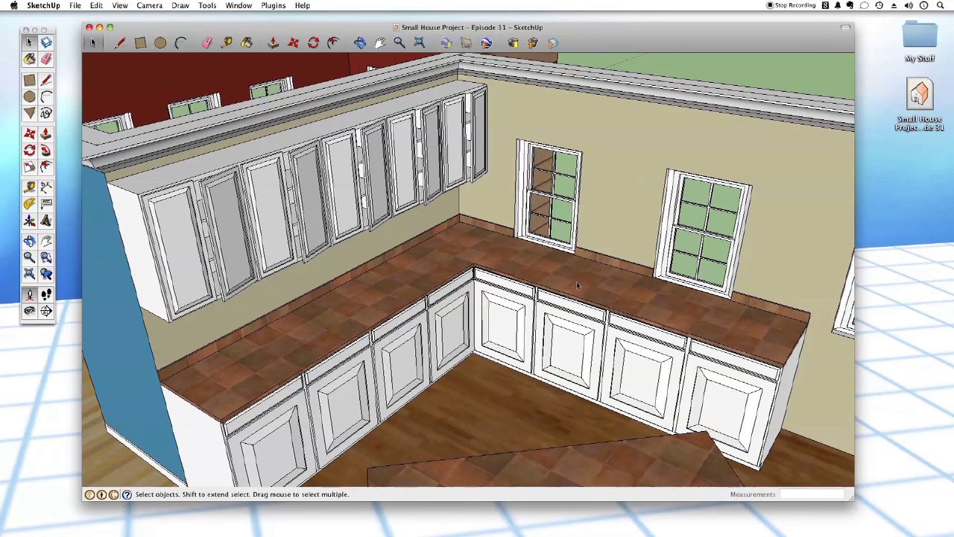
pyautogui.moveTo(579, 283); pyautogui.dragTo(573, 285, button='middle')
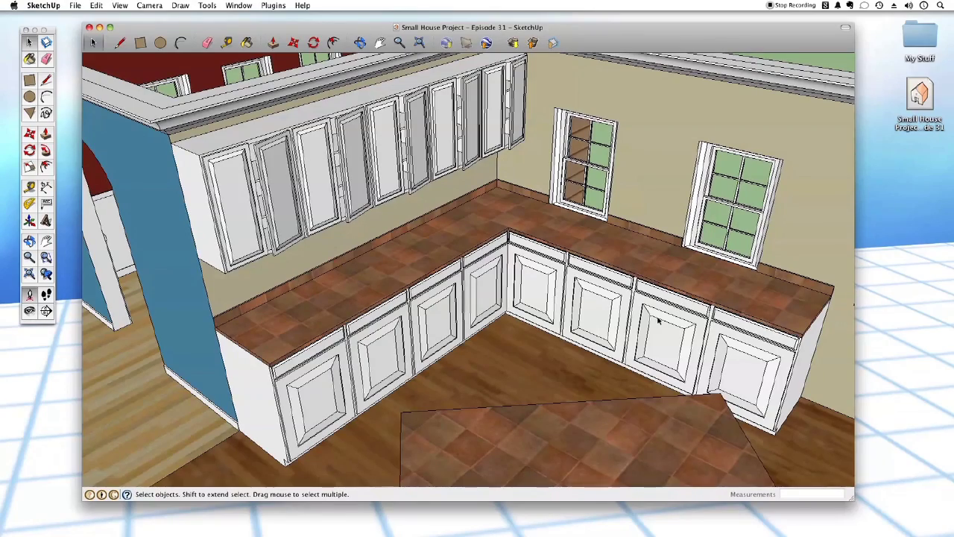
pyautogui.moveTo(661, 320); pyautogui.dragTo(670, 254, button='middle')
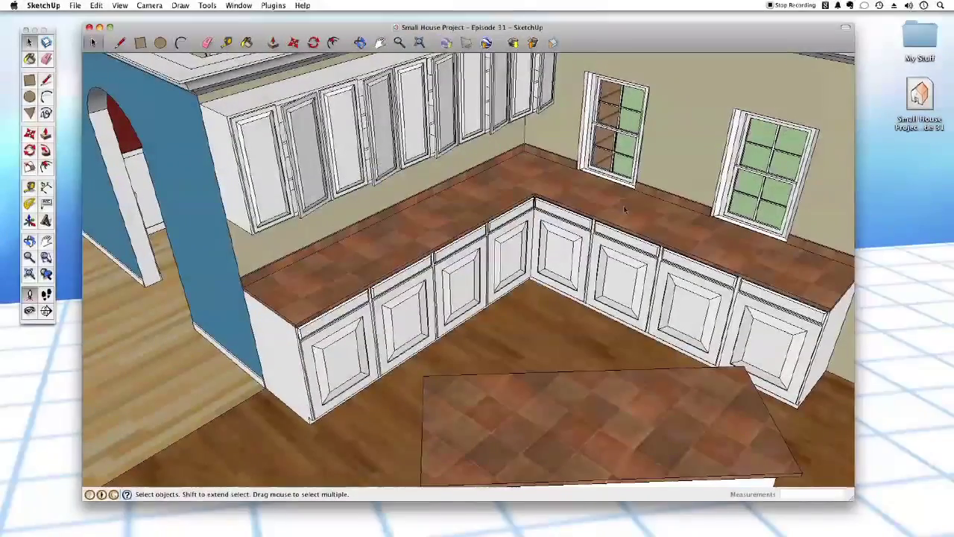
pyautogui.scroll(2, 299, 252)
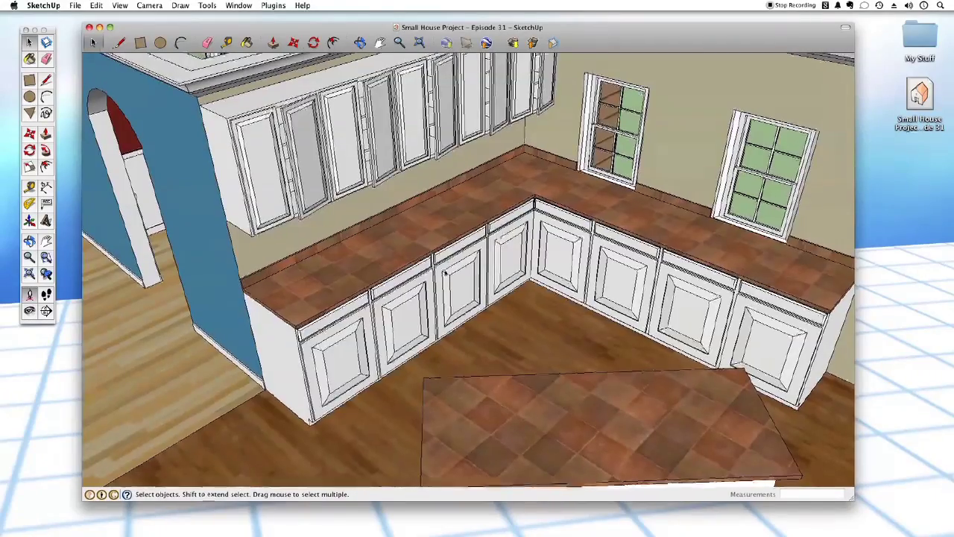
pyautogui.moveTo(317, 257); pyautogui.dragTo(581, 276, button='middle')
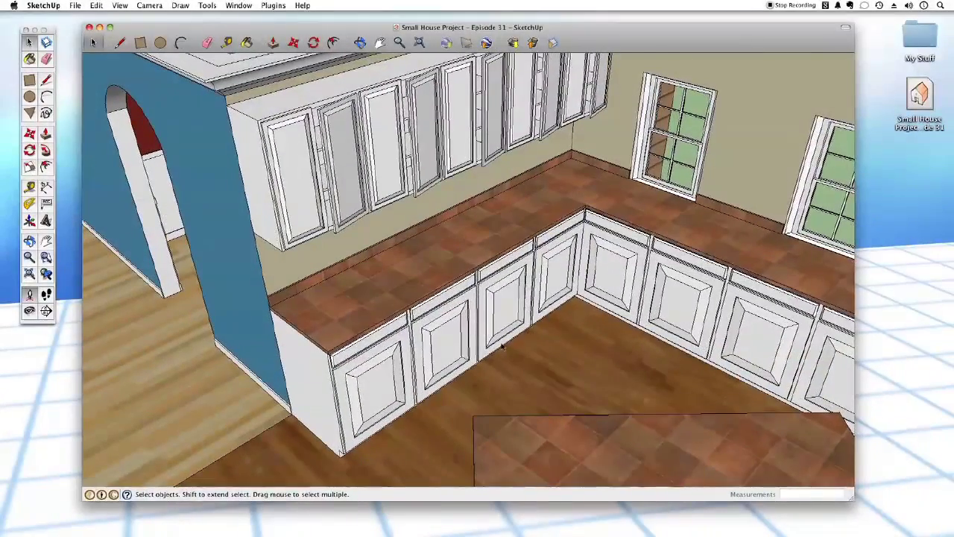
pyautogui.moveTo(591, 336); pyautogui.dragTo(381, 181, button='middle')
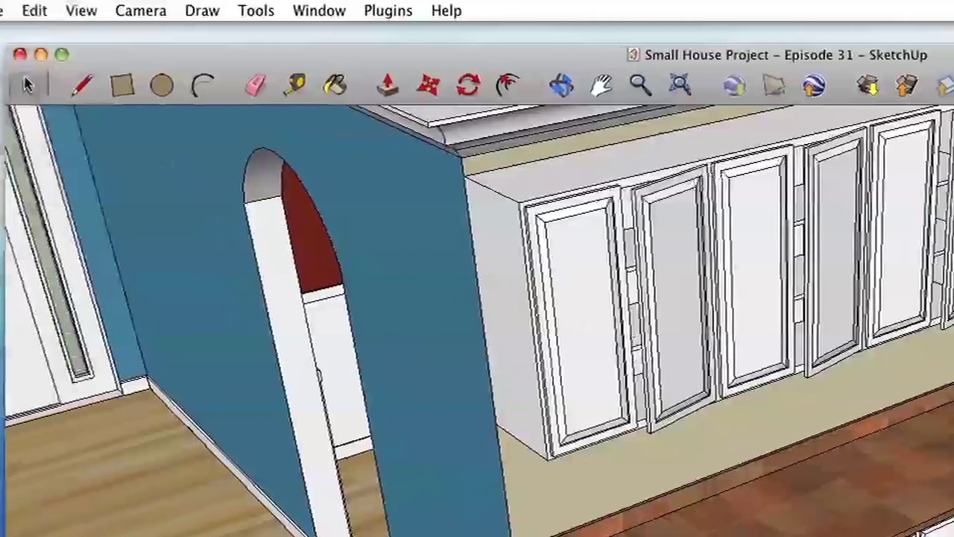
# - Open the 3D Warehouse for getting models and search it for "fridge"
pyautogui.click(72, 9)
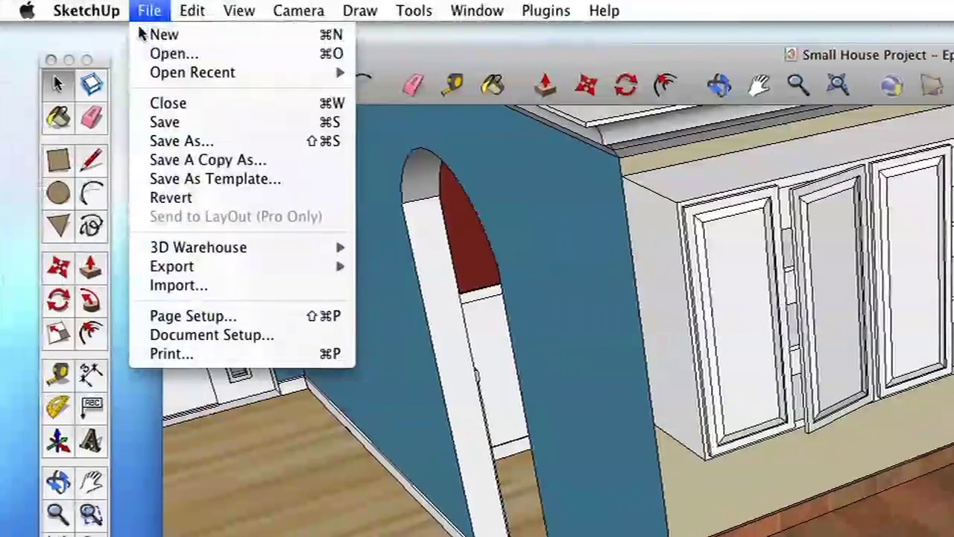
pyautogui.moveTo(268, 254)
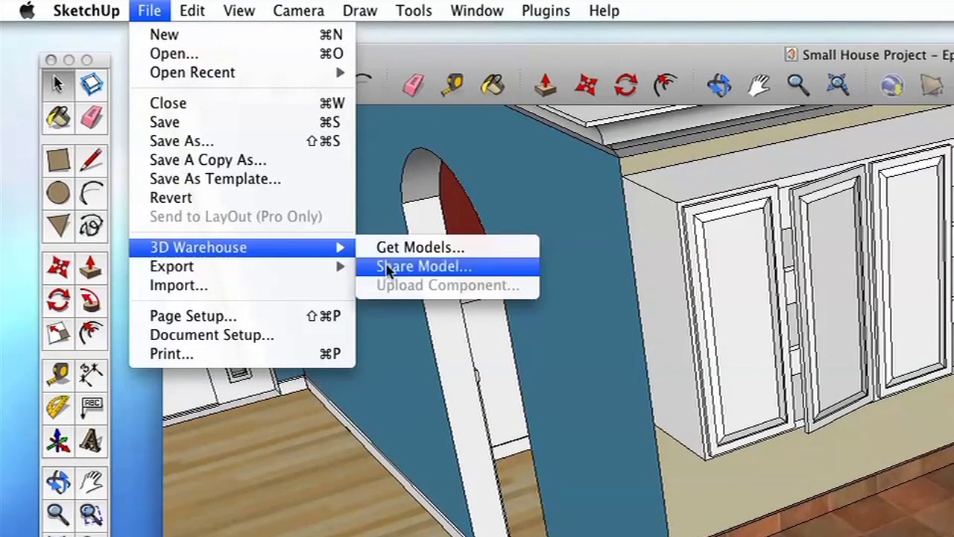
pyautogui.click(507, 248)
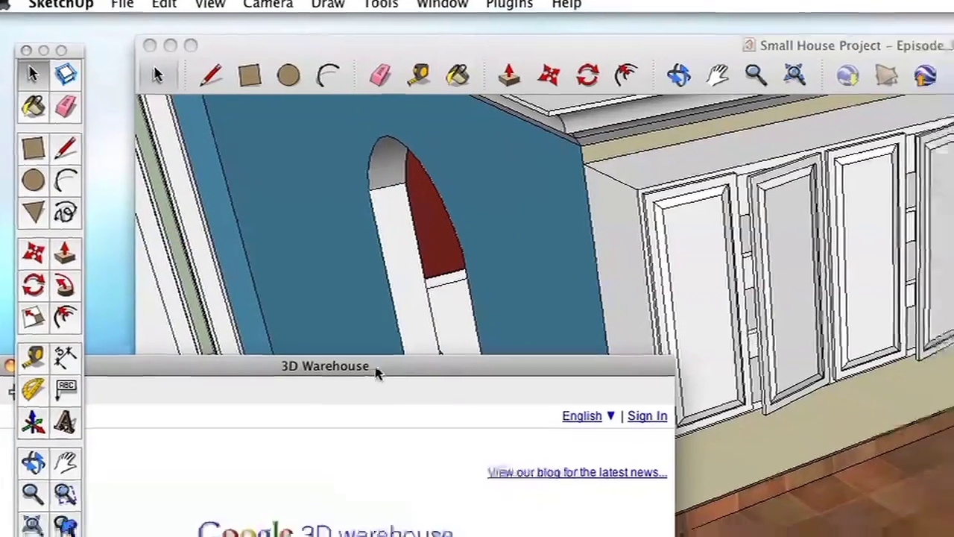
pyautogui.moveTo(412, 386); pyautogui.dragTo(953, 130)
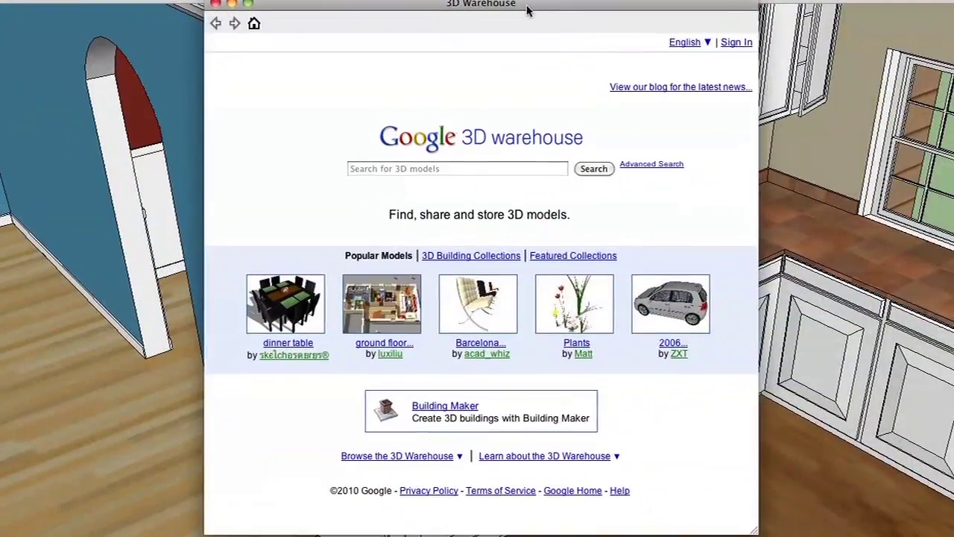
pyautogui.click(357, 172)
pyautogui.write('fridge')
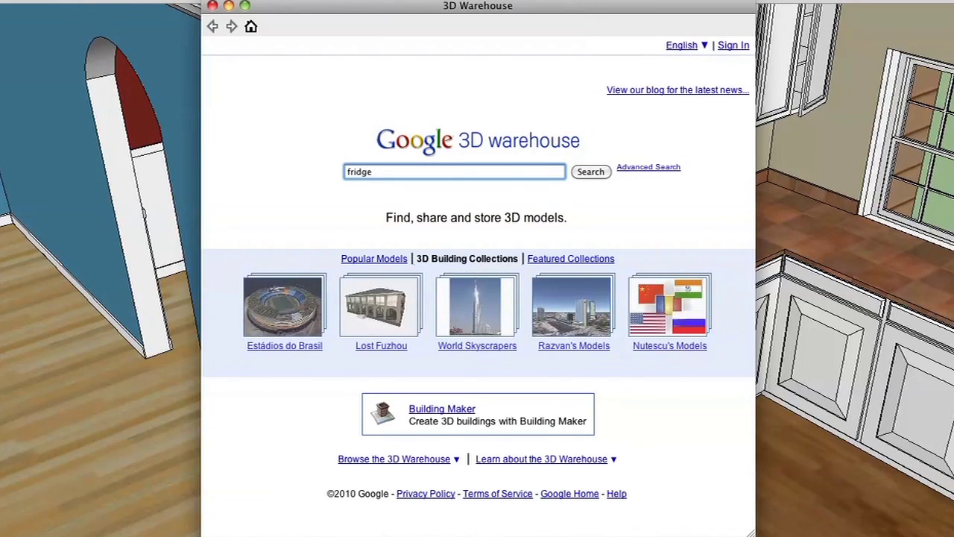
pyautogui.press('Return')
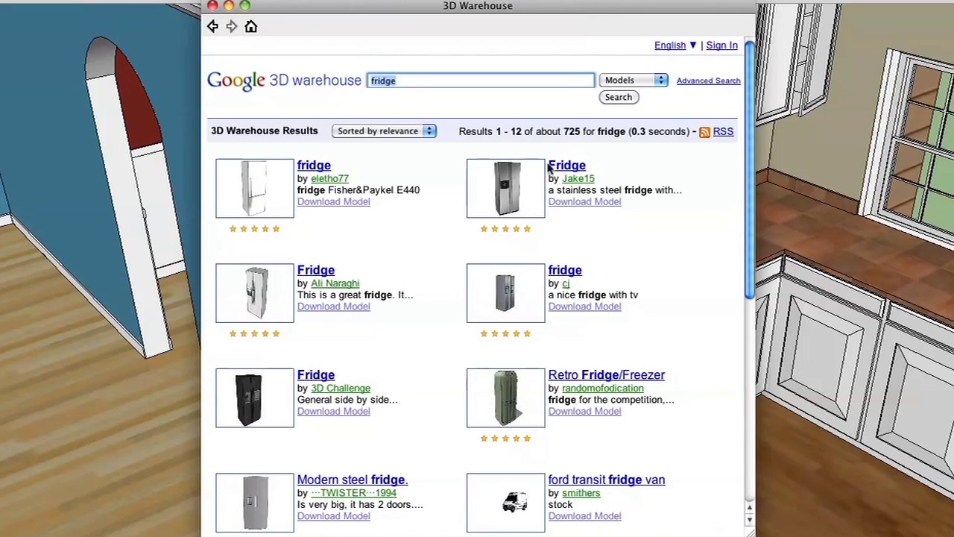
# - Open the stainless steel Fridge model with the water dispenser and turn it around in its 3D view
pyautogui.click(507, 175)
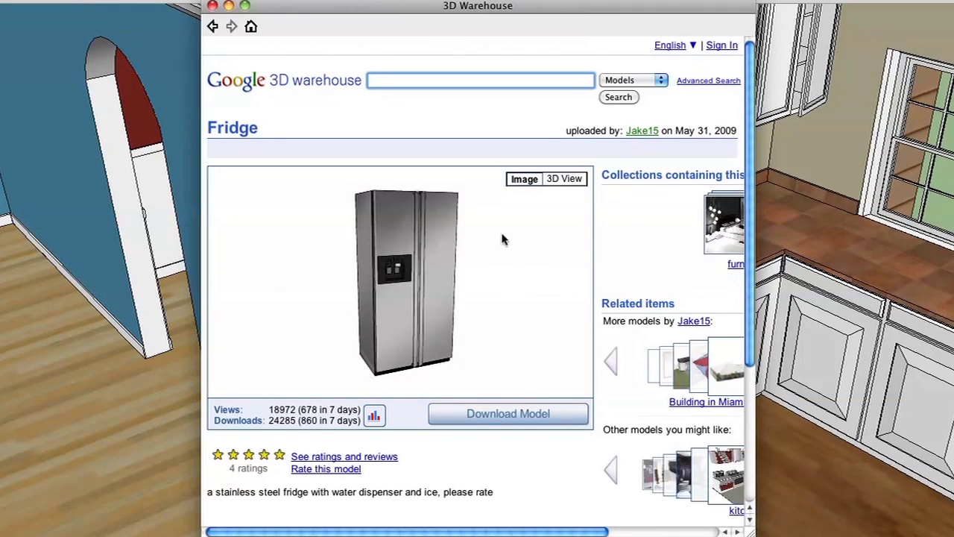
pyautogui.click(563, 181)
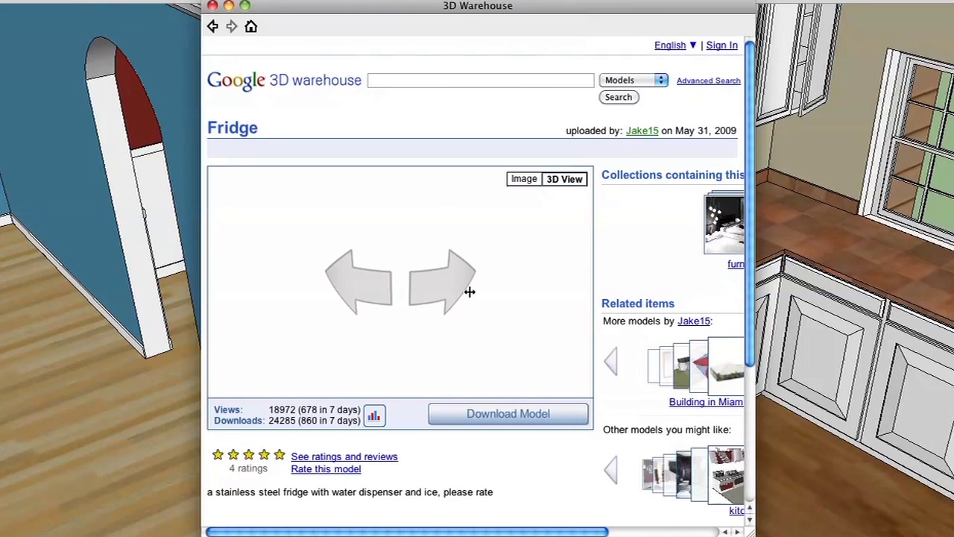
pyautogui.moveTo(503, 293); pyautogui.dragTo(581, 266)
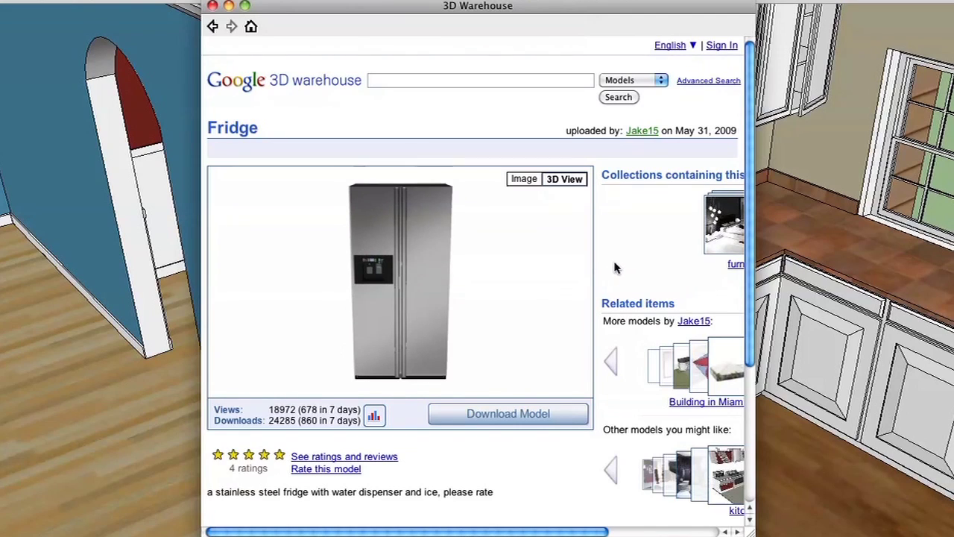
# - Download the stainless steel fridge directly into the house model and place it on the ground outside the patio doors
pyautogui.click(521, 416)
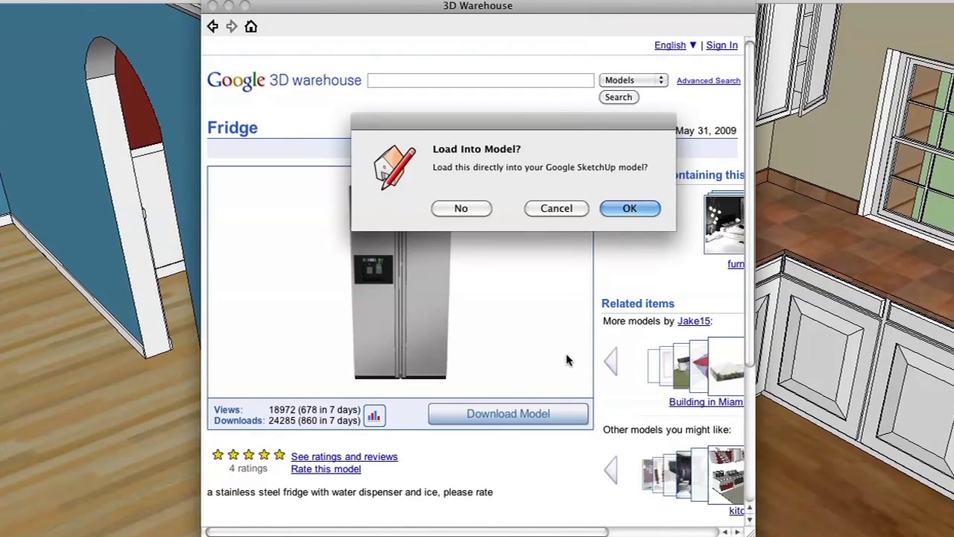
pyautogui.click(629, 209)
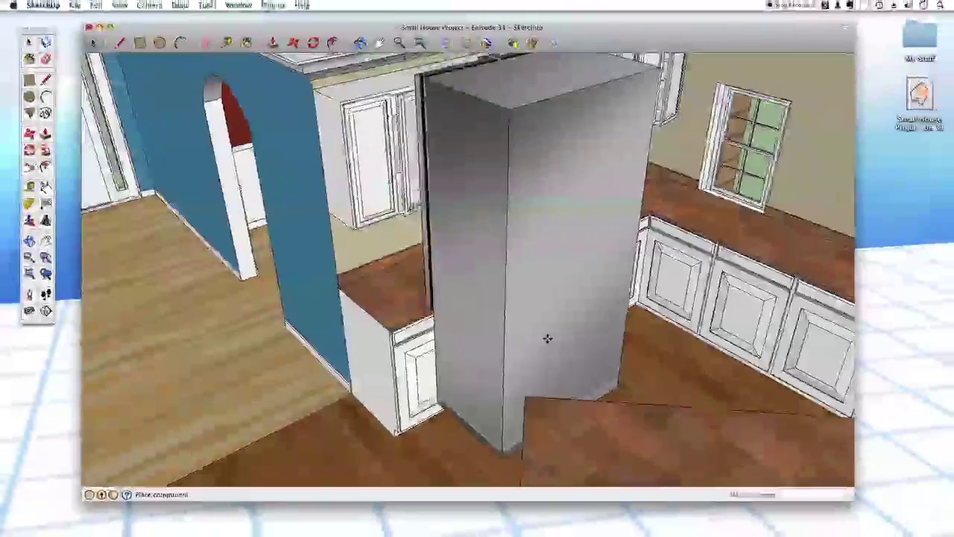
pyautogui.moveTo(520, 343); pyautogui.dragTo(481, 335, button='middle')
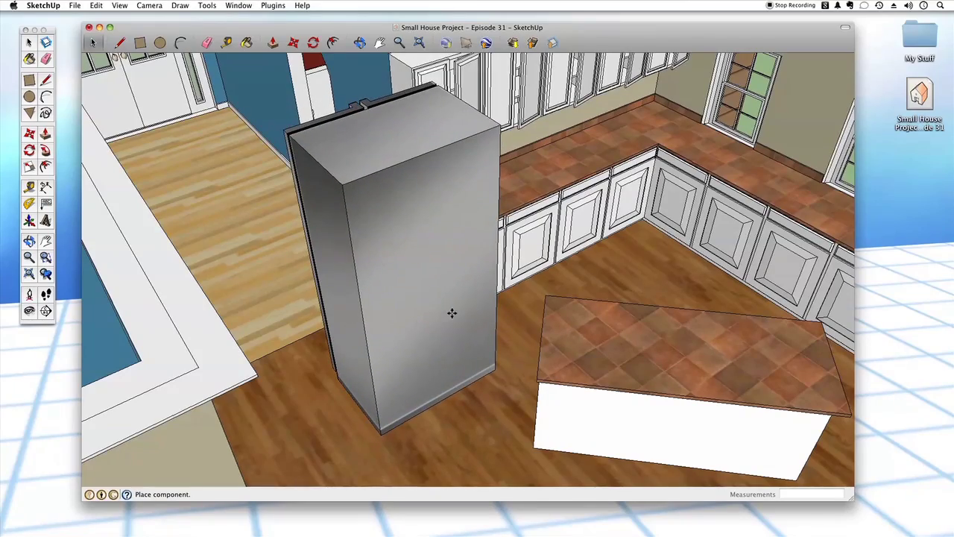
pyautogui.moveTo(462, 296); pyautogui.dragTo(547, 331, button='middle')
pyautogui.click(549, 329)
# - Deselect the placed fridge and inspect its doors and water dispenser up close
pyautogui.moveTo(508, 397); pyautogui.dragTo(489, 361, button='middle')
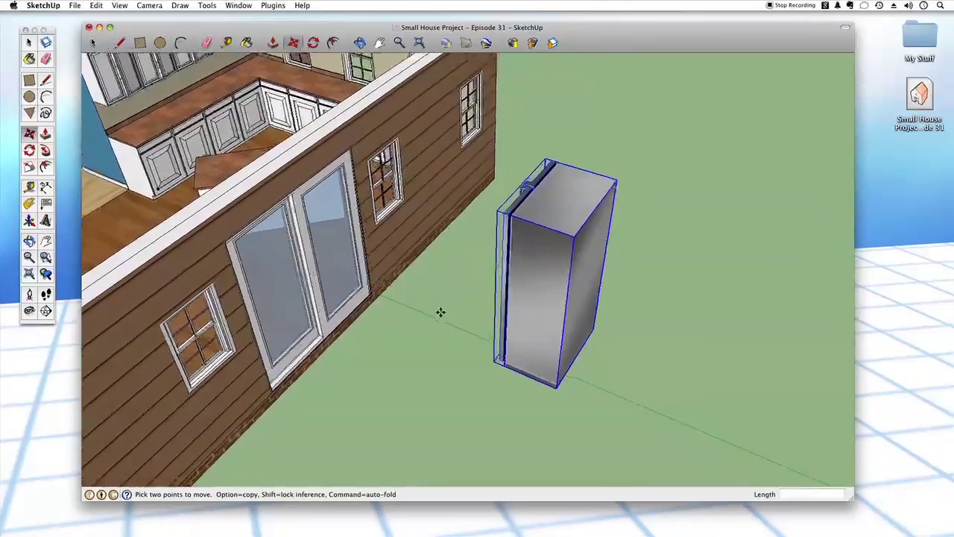
pyautogui.moveTo(485, 312)
pyautogui.mouseDown(button='middle')
pyautogui.moveTo(466, 381)
pyautogui.moveTo(487, 315)
pyautogui.mouseUp(button='middle')
pyautogui.press('space')
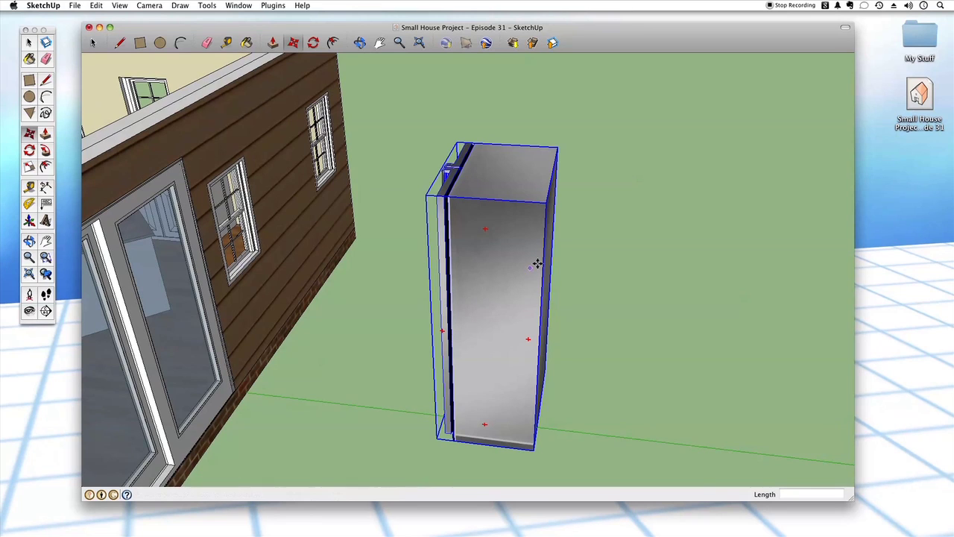
pyautogui.click(660, 221)
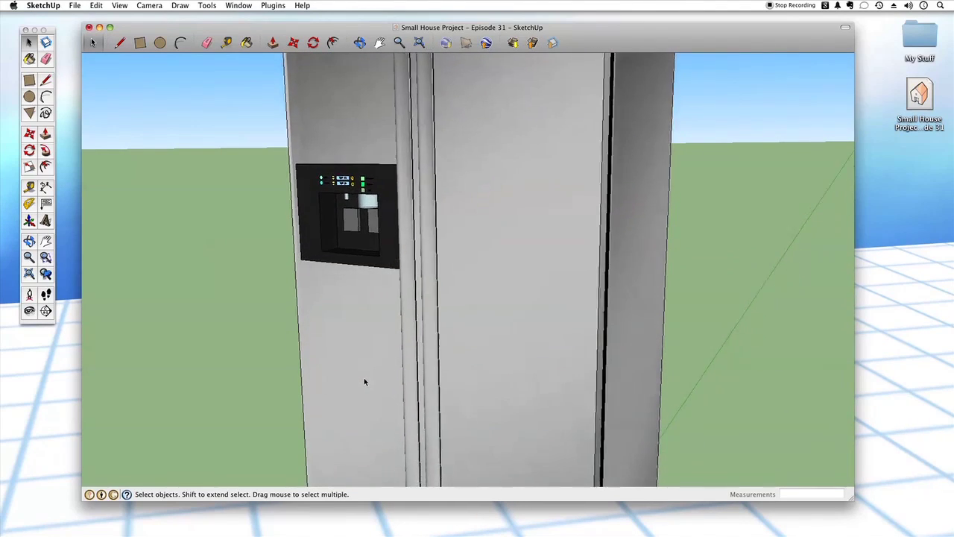
pyautogui.scroll(5, 362, 378)
pyautogui.scroll(-4, 362, 380)
pyautogui.moveTo(361, 380); pyautogui.dragTo(363, 383, button='middle')
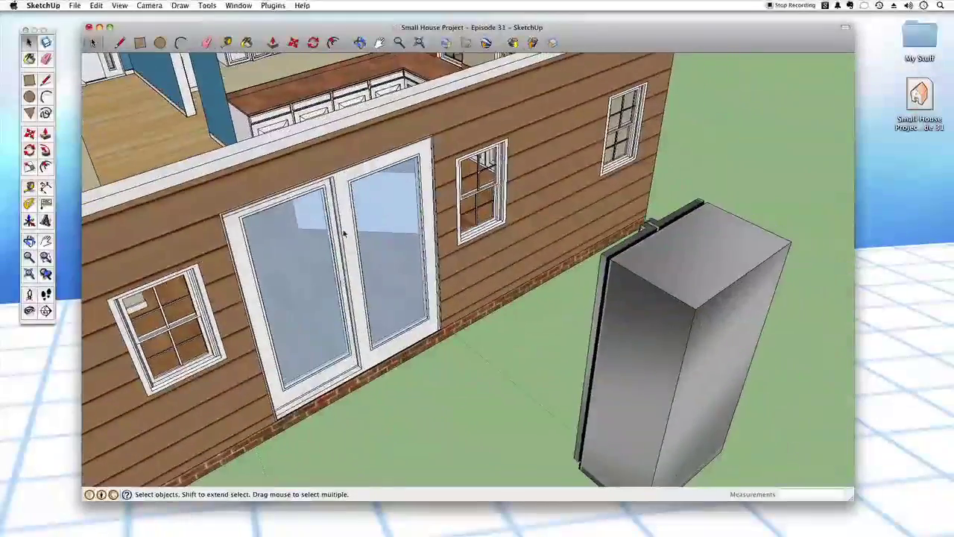
# - Rotate the fridge 180 degrees about its vertical axis so its doors face away from the house, and deselect it
pyautogui.click(553, 297)
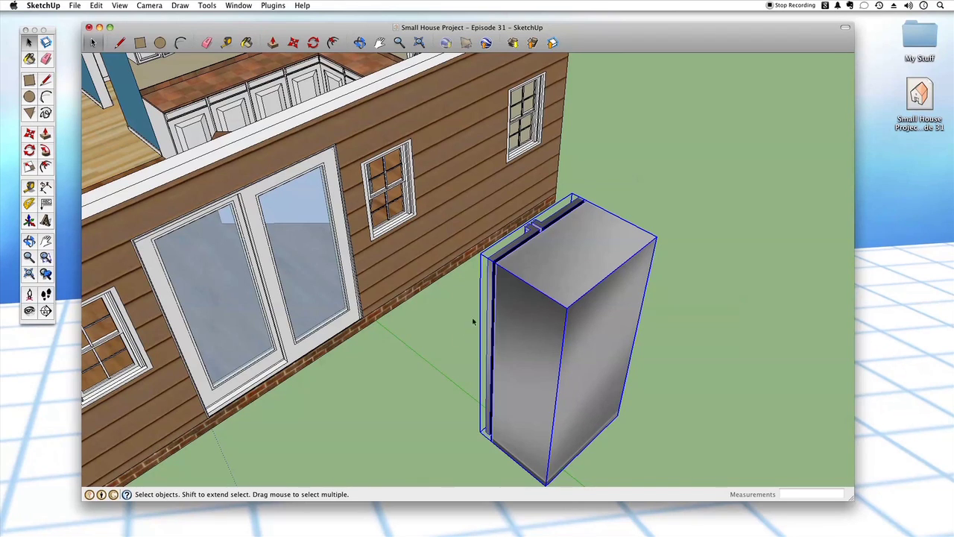
pyautogui.press('m')
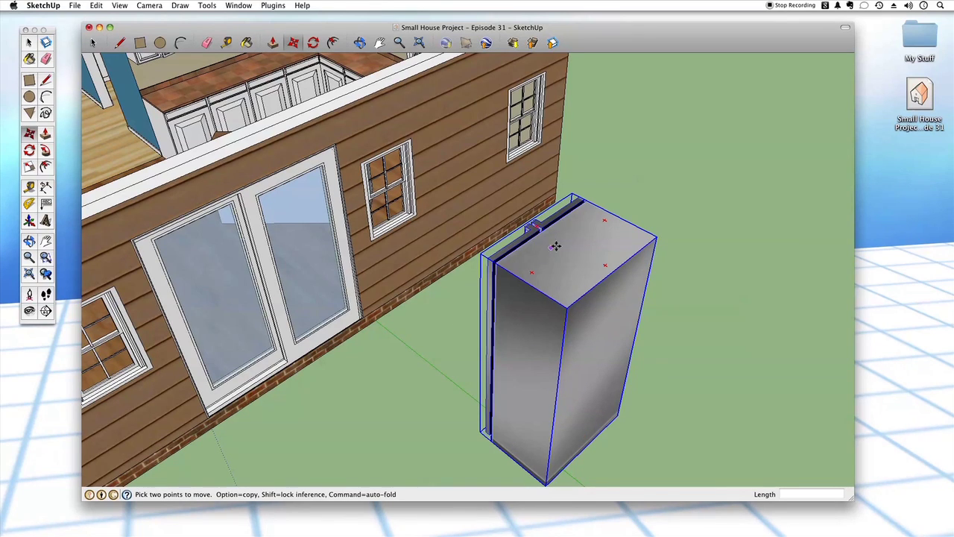
pyautogui.press('q')
pyautogui.click(530, 274)
pyautogui.click(533, 272)
pyautogui.click(536, 269)
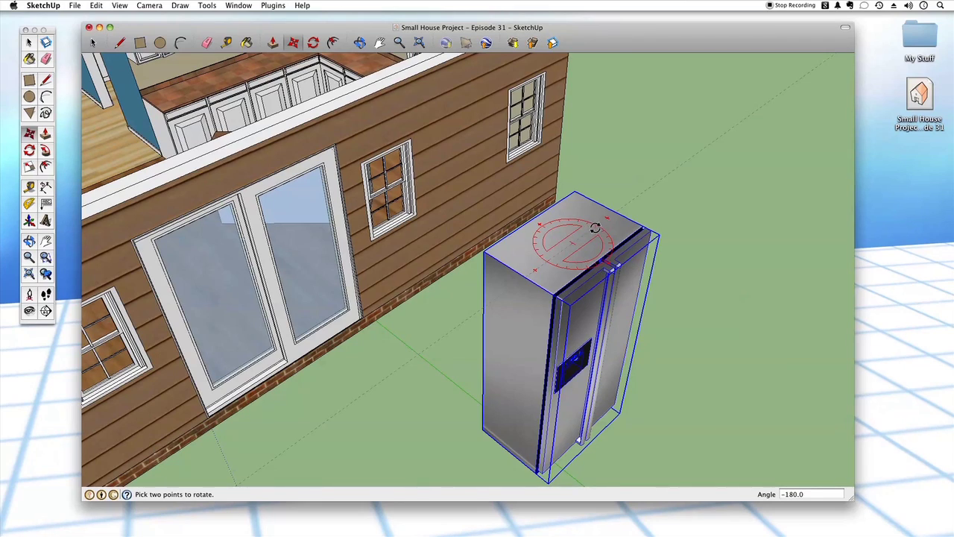
pyautogui.click(595, 227)
pyautogui.scroll(-3, 599, 244)
pyautogui.moveTo(624, 256); pyautogui.dragTo(619, 259, button='middle')
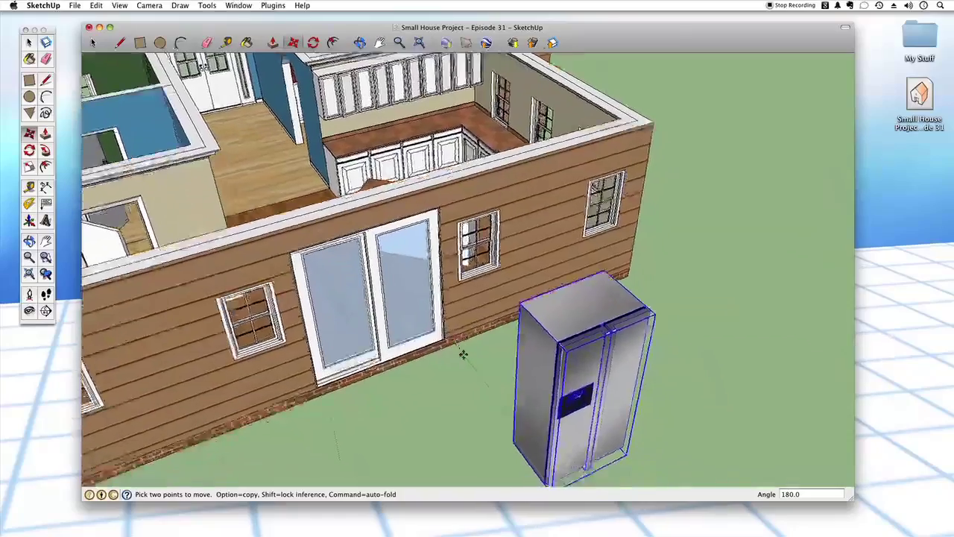
pyautogui.press('space')
pyautogui.click(451, 362)
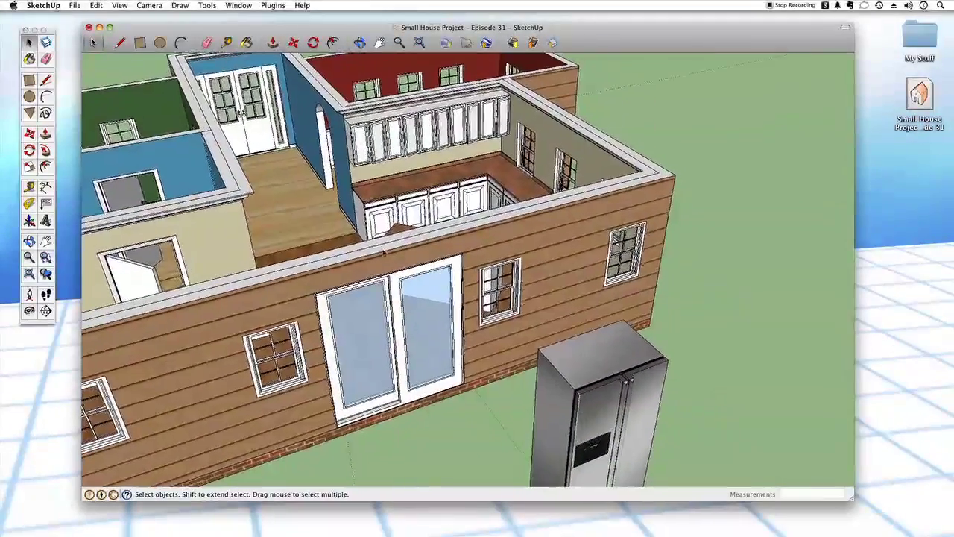
# - Measure the fridge's width across its top between the two side edges, without keeping a guide
pyautogui.moveTo(383, 253); pyautogui.dragTo(427, 351, button='middle')
pyautogui.press('t')
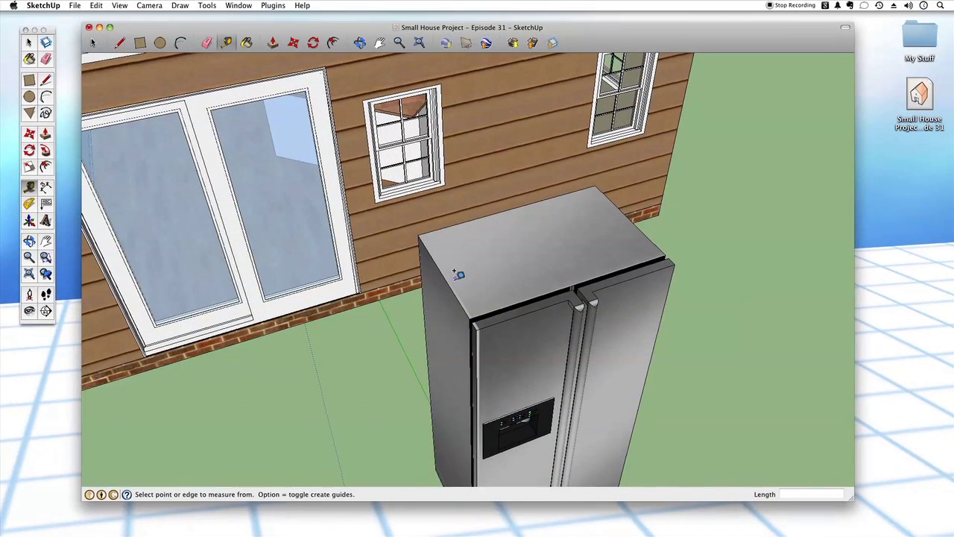
pyautogui.click(448, 283)
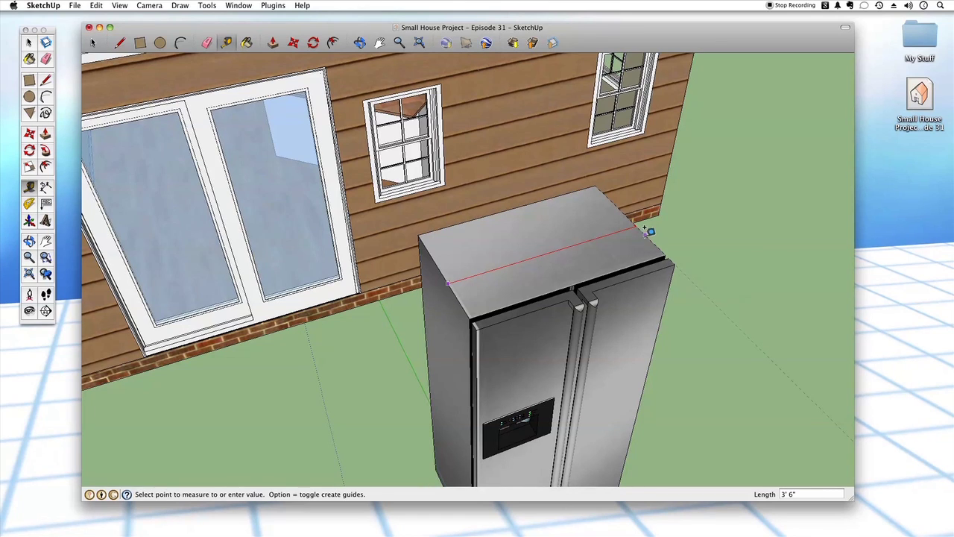
pyautogui.press('space')
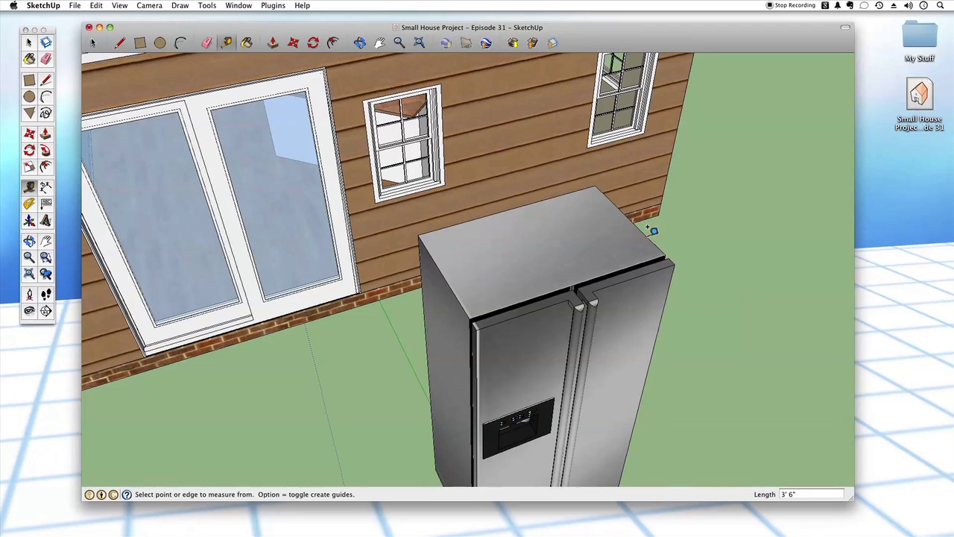
pyautogui.scroll(-5, 693, 275)
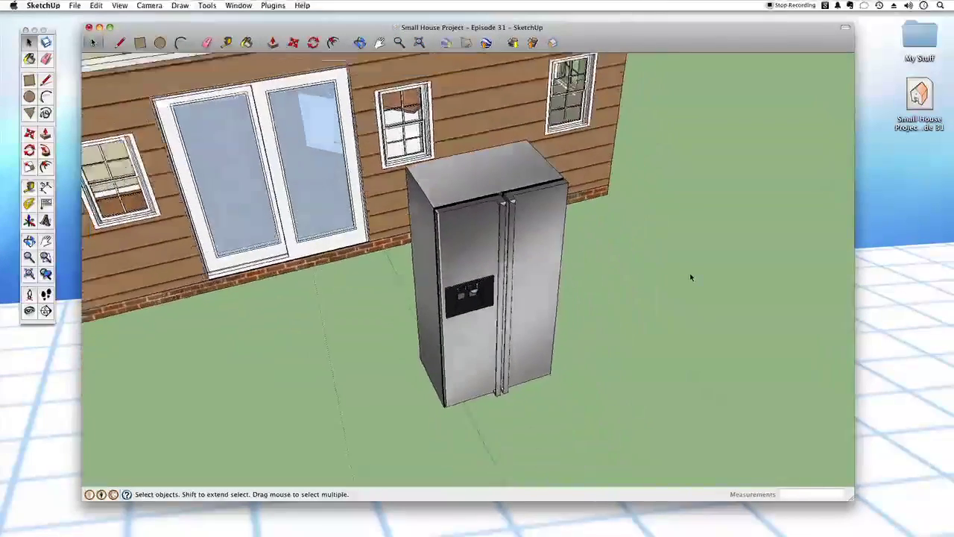
pyautogui.scroll(1, 686, 279)
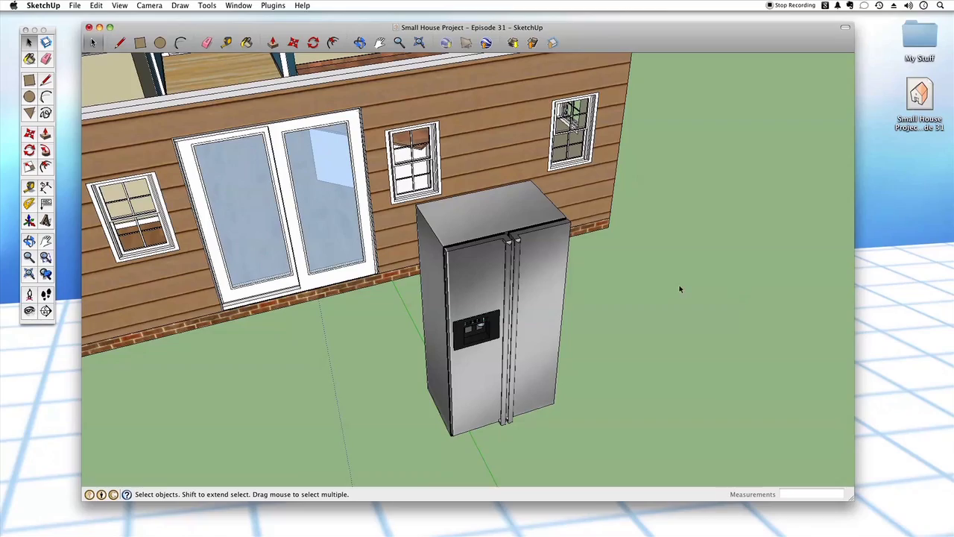
pyautogui.scroll(-1, 679, 295)
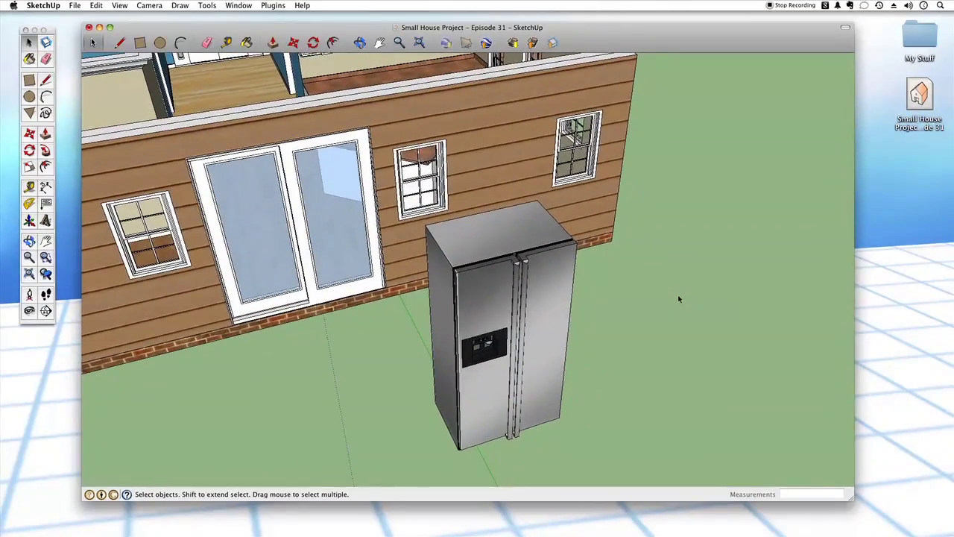
# - Open the kitchen's upper wall cabinet run for editing at its end next to the hallway
pyautogui.moveTo(695, 284); pyautogui.dragTo(551, 311, button='middle')
pyautogui.scroll(3, 551, 312)
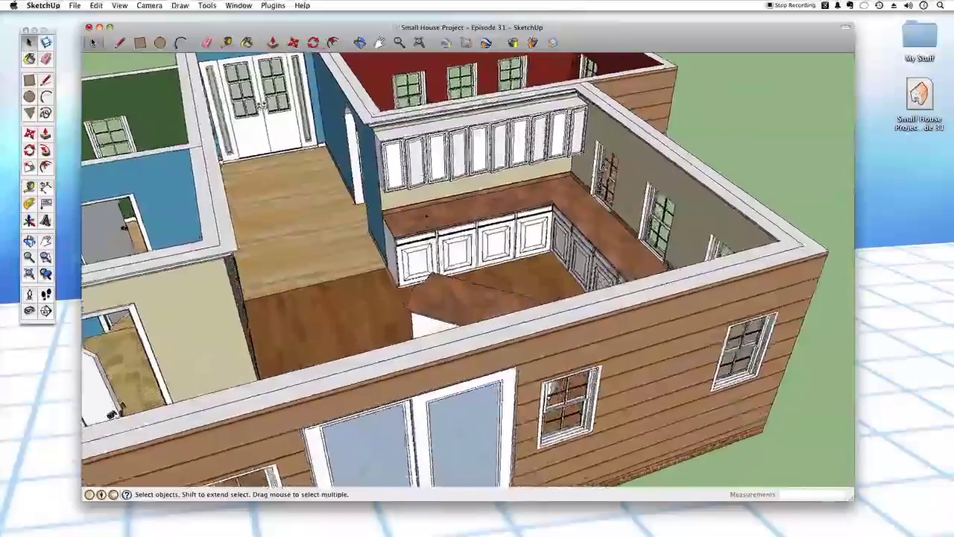
pyautogui.scroll(4, 477, 269)
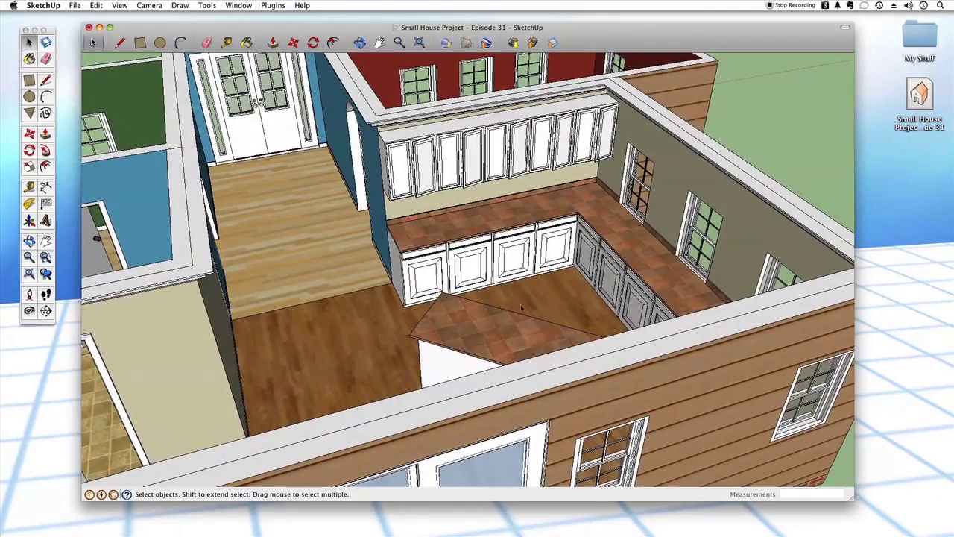
pyautogui.scroll(3, 514, 315)
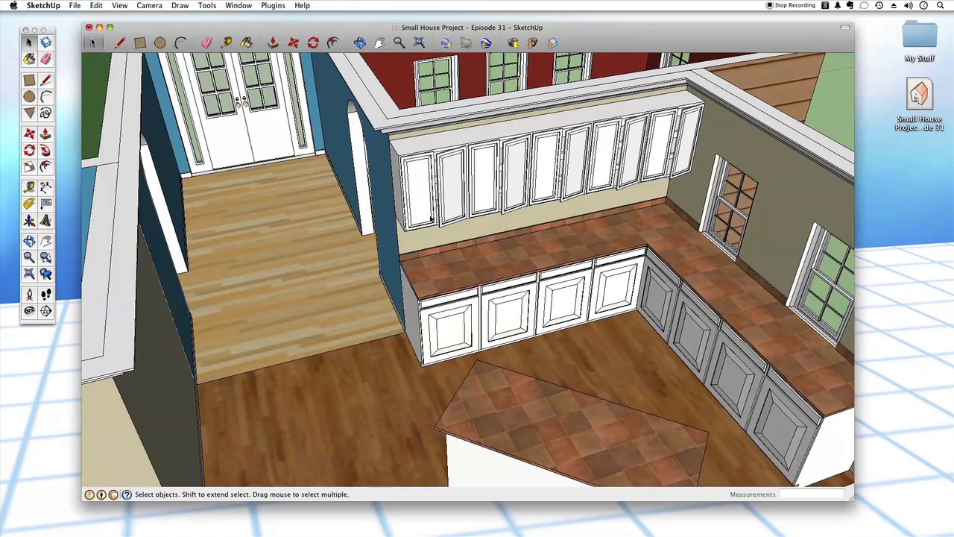
pyautogui.moveTo(446, 328)
pyautogui.mouseDown(button='middle')
pyautogui.moveTo(404, 351)
pyautogui.moveTo(433, 391)
pyautogui.mouseUp(button='middle')
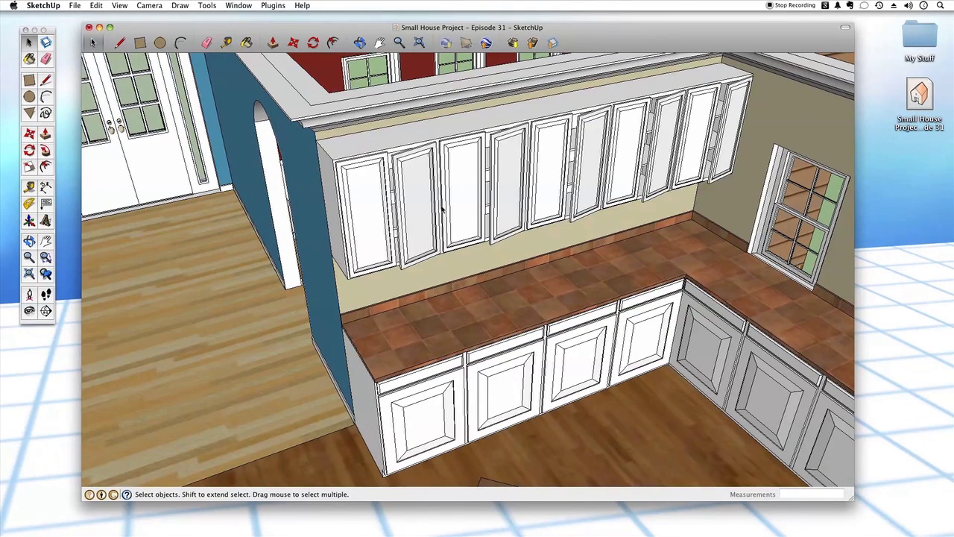
pyautogui.moveTo(494, 285); pyautogui.dragTo(440, 272, button='middle')
pyautogui.scroll(8, 440, 272)
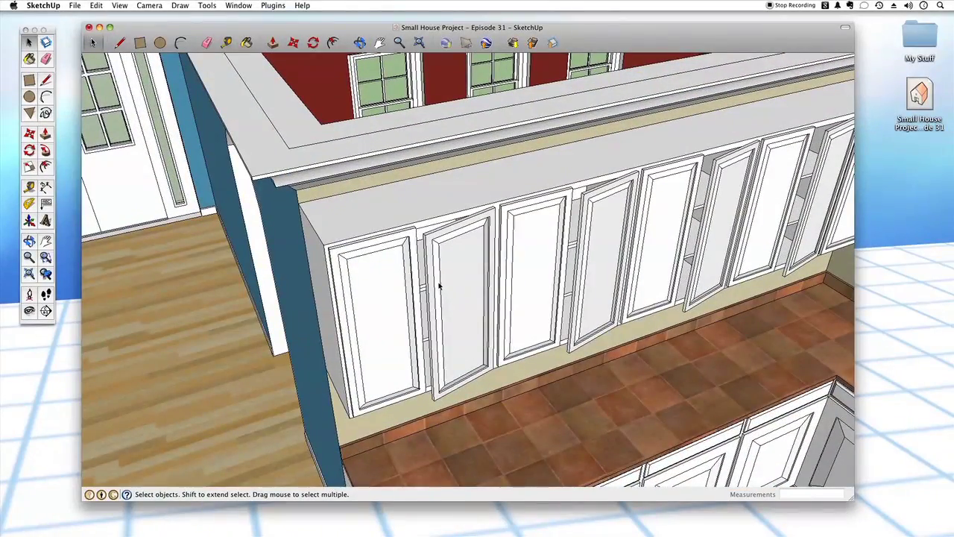
pyautogui.click(442, 287)
pyautogui.moveTo(545, 275)
pyautogui.mouseDown(button='middle')
pyautogui.moveTo(577, 251)
pyautogui.moveTo(564, 270)
pyautogui.moveTo(431, 326)
pyautogui.moveTo(390, 330)
pyautogui.mouseUp(button='middle')
pyautogui.doubleClick(390, 330)
# - Delete the four upper cabinet doors nearest the hallway to expose the shelves of the first two cabinet bays
pyautogui.click(383, 330)
pyautogui.scroll(3, 398, 345)
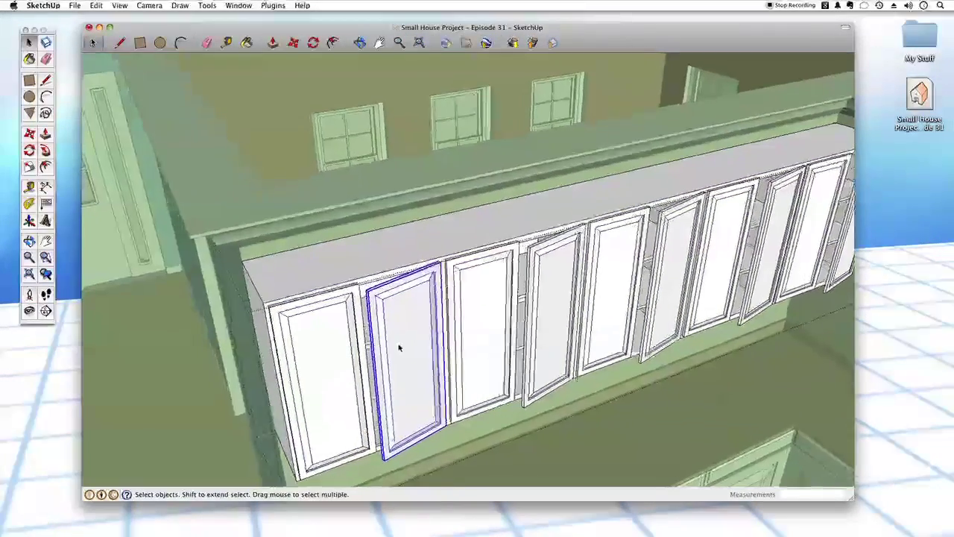
pyautogui.click(360, 346)
pyautogui.click(400, 339)
pyautogui.click(354, 345)
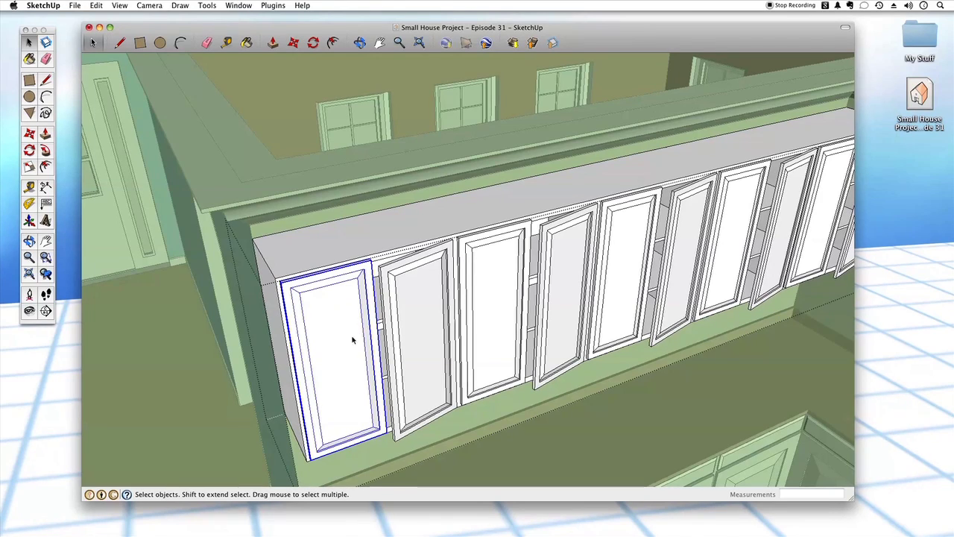
pyautogui.press('Delete')
pyautogui.click(410, 324)
pyautogui.press('Delete')
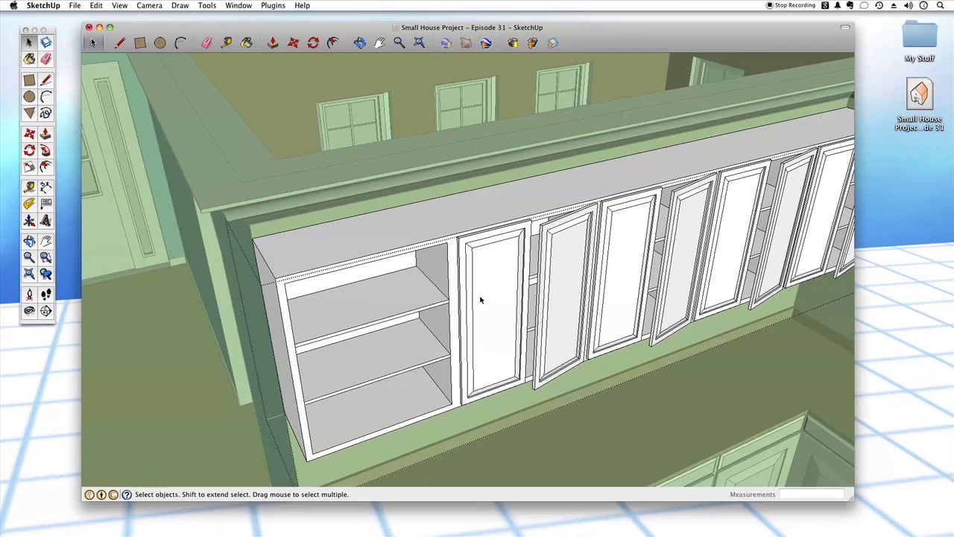
pyautogui.click(506, 294)
pyautogui.press('Delete')
pyautogui.click(551, 294)
pyautogui.press('Delete')
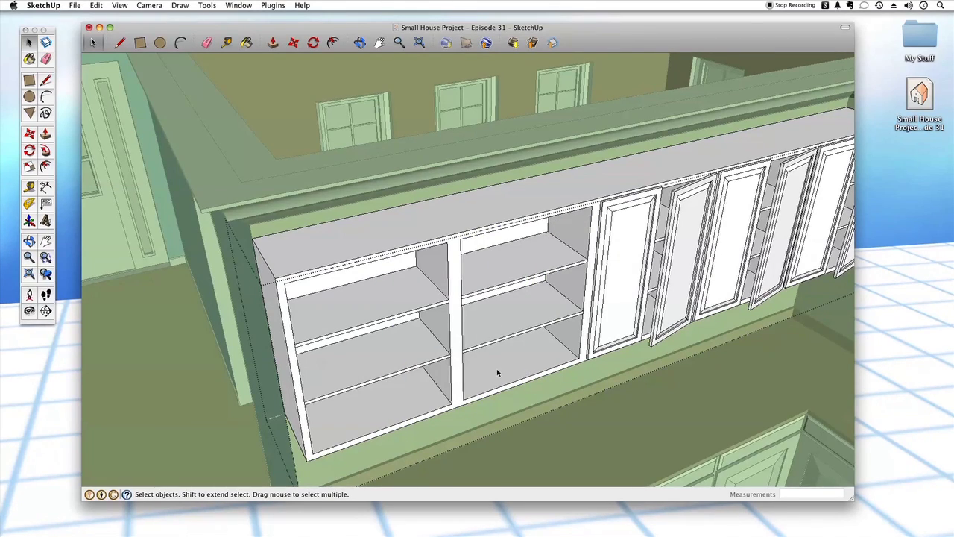
# - Try to shorten the upper cabinet frame by pushing its hallway-side end face inward with Push/Pull
pyautogui.press('p')
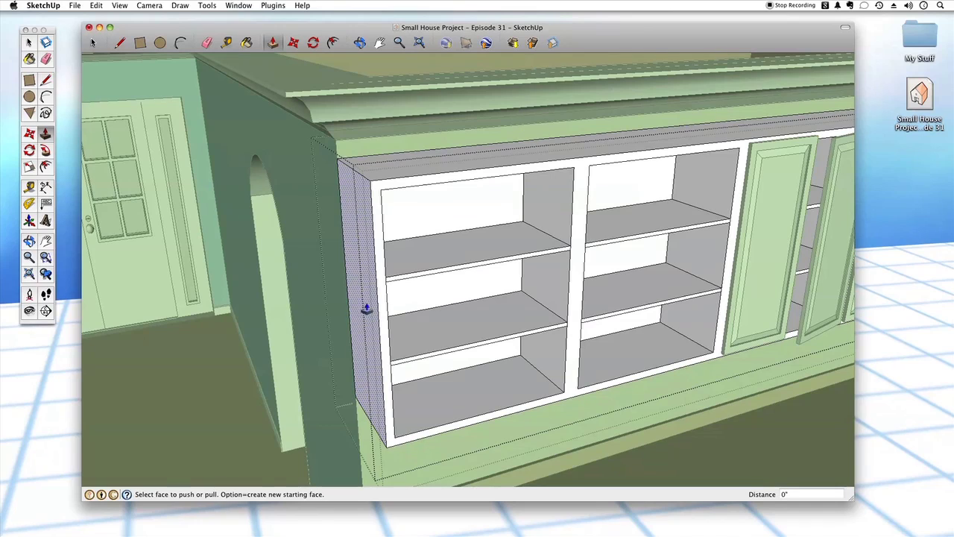
pyautogui.moveTo(366, 308); pyautogui.dragTo(438, 279)
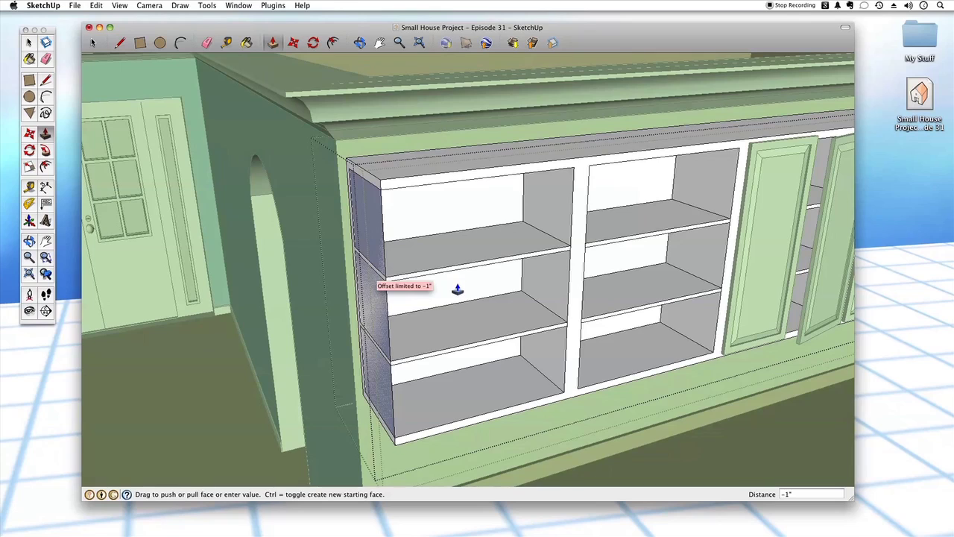
pyautogui.press('Escape')
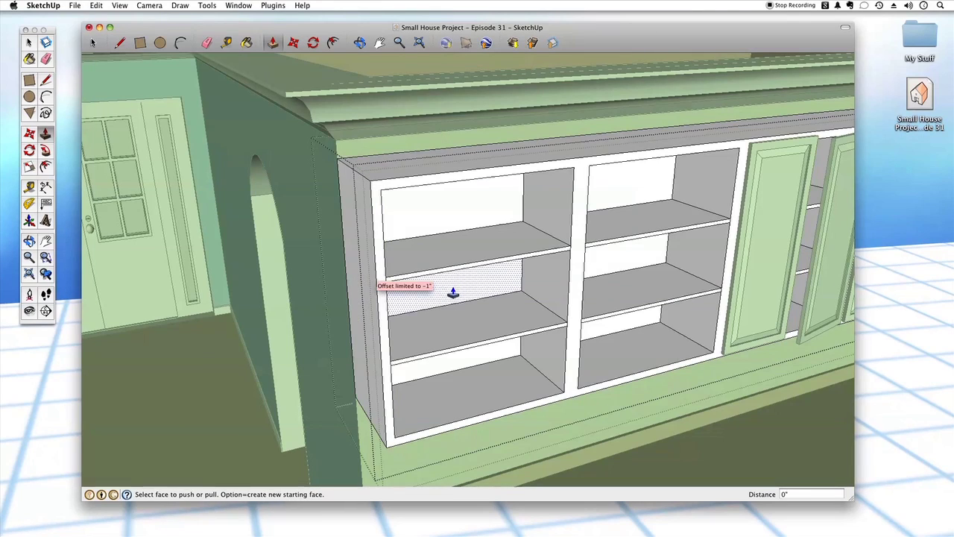
# - Create a vertical guide 4' in from the hallway-side edge of the upper cabinet frame
pyautogui.moveTo(413, 341); pyautogui.dragTo(443, 353, button='middle')
pyautogui.scroll(2, 472, 362)
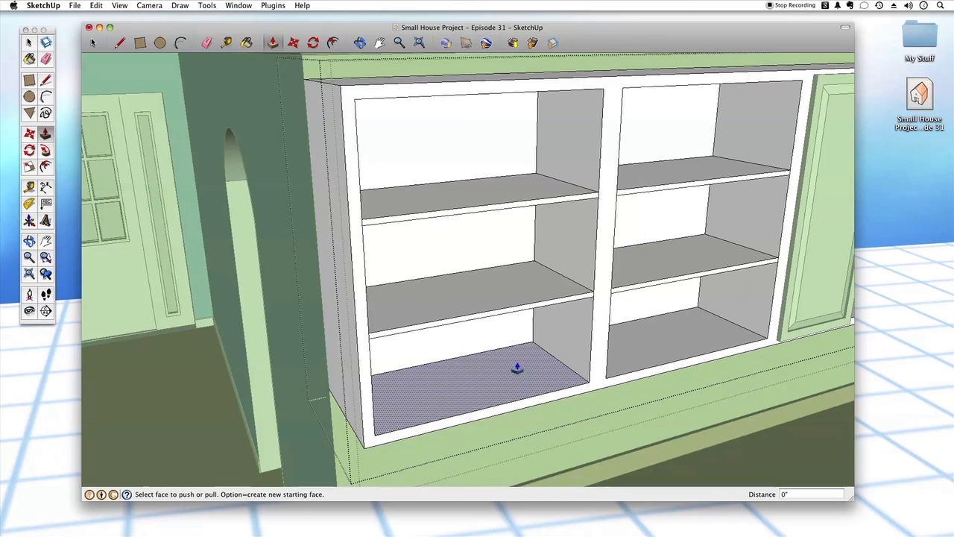
pyautogui.moveTo(521, 371); pyautogui.dragTo(570, 409, button='middle')
pyautogui.scroll(8, 570, 408)
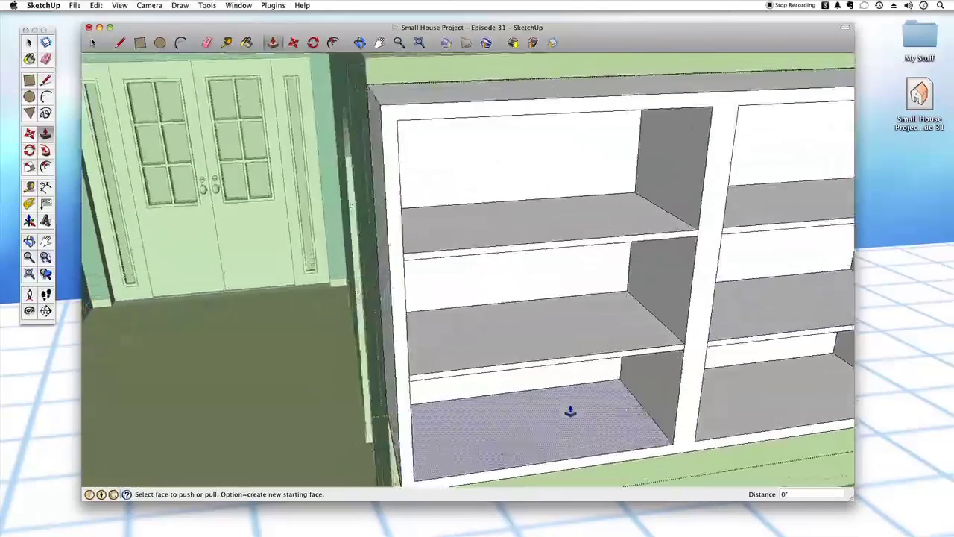
pyautogui.press('t')
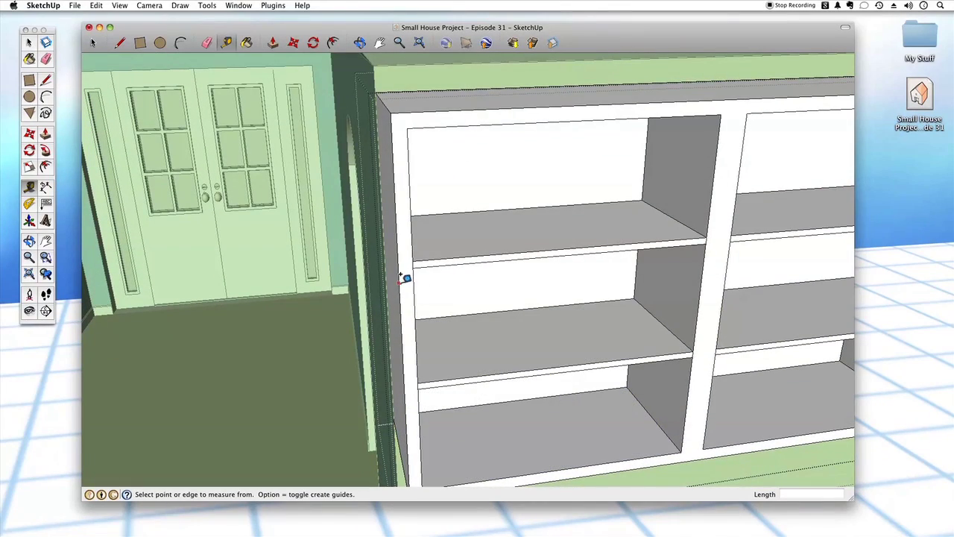
pyautogui.click(403, 279)
pyautogui.moveTo(554, 268); pyautogui.dragTo(585, 315, button='middle')
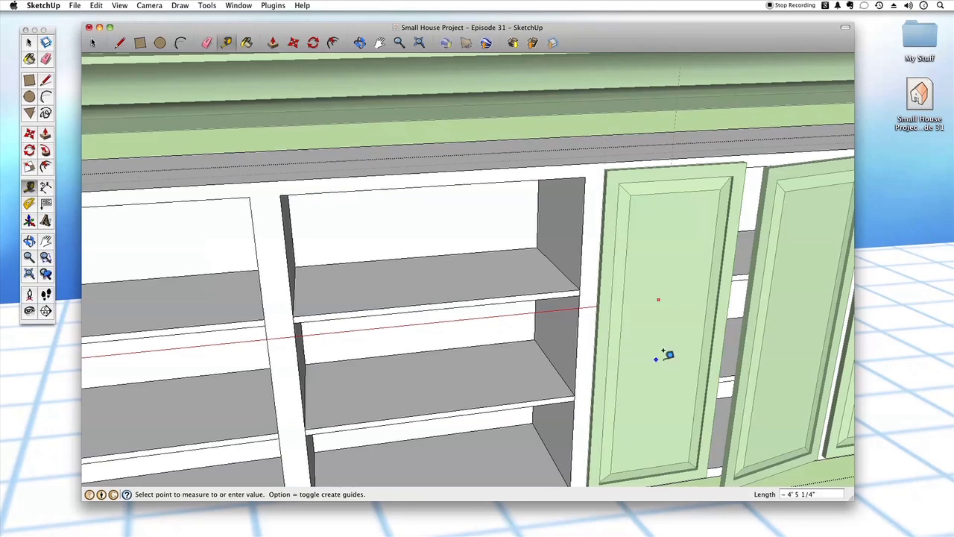
pyautogui.write("4'")
pyautogui.press('Return')
pyautogui.press('space')
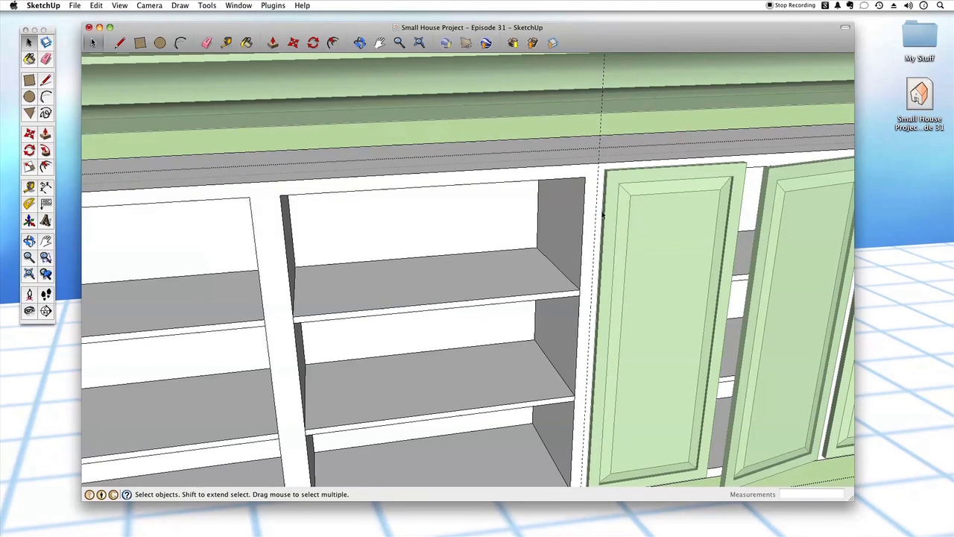
# - Draw a 2' 6" line along the guide on the cabinet's front face and continue it across the top to the wall
pyautogui.scroll(1, 592, 186)
pyautogui.keyDown('shift'); pyautogui.moveTo(609, 255); pyautogui.dragTo(528, 303, button='middle'); pyautogui.keyUp('shift')
pyautogui.scroll(6, 529, 298)
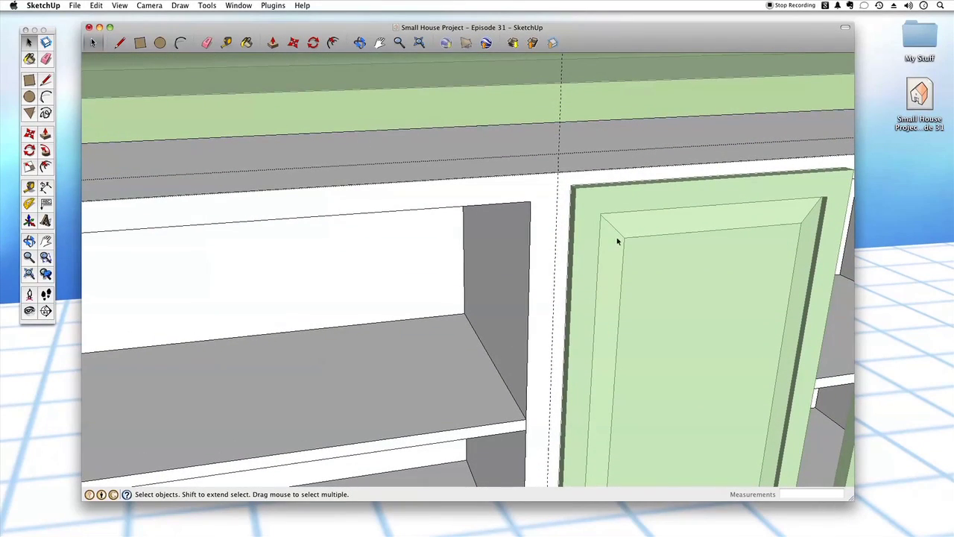
pyautogui.press('l')
pyautogui.click(558, 171)
pyautogui.scroll(-8, 558, 209)
pyautogui.moveTo(561, 163); pyautogui.dragTo(596, 277, button='middle')
pyautogui.click(560, 149)
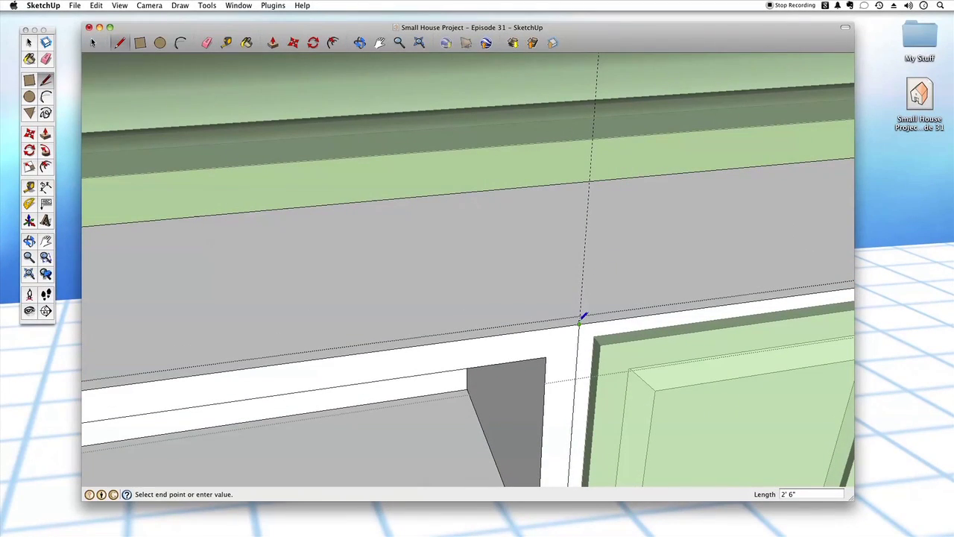
pyautogui.click(482, 189)
# - Draw a 1' line across the cabinet's underside from the bottom of the front cut line to the wall
pyautogui.moveTo(501, 187); pyautogui.dragTo(536, 309, button='middle')
pyautogui.scroll(3, 506, 269)
pyautogui.click(550, 316)
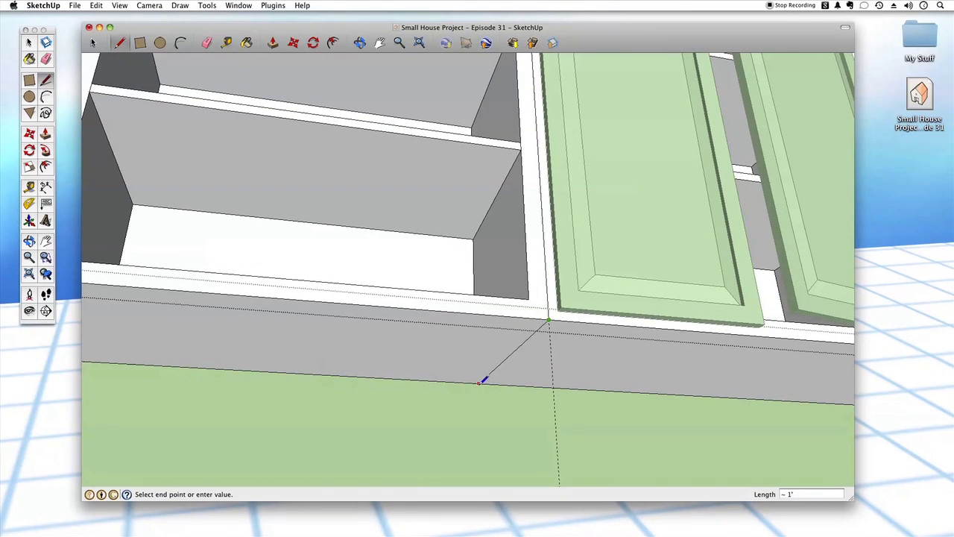
pyautogui.click(486, 383)
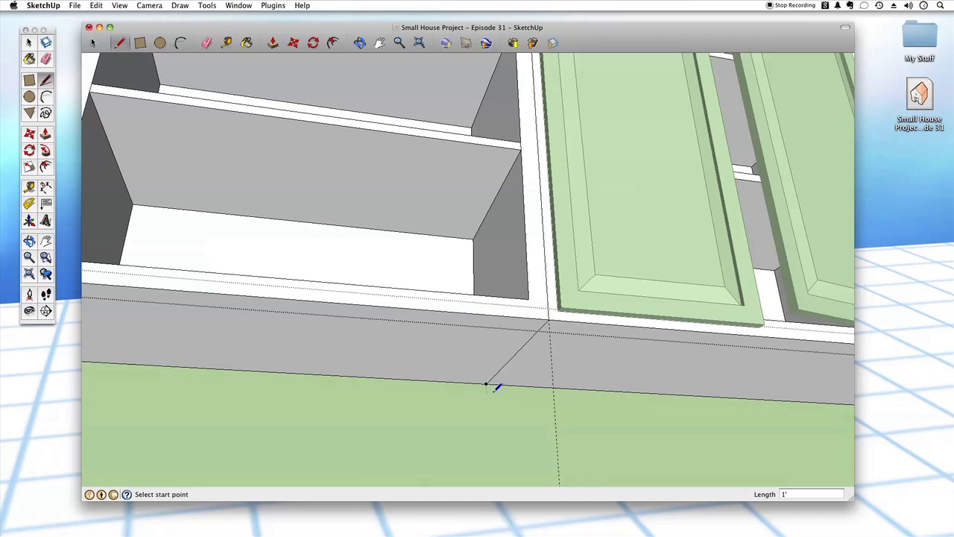
pyautogui.moveTo(489, 380)
pyautogui.mouseDown(button='middle')
pyautogui.moveTo(539, 437)
pyautogui.moveTo(539, 366)
pyautogui.mouseUp(button='middle')
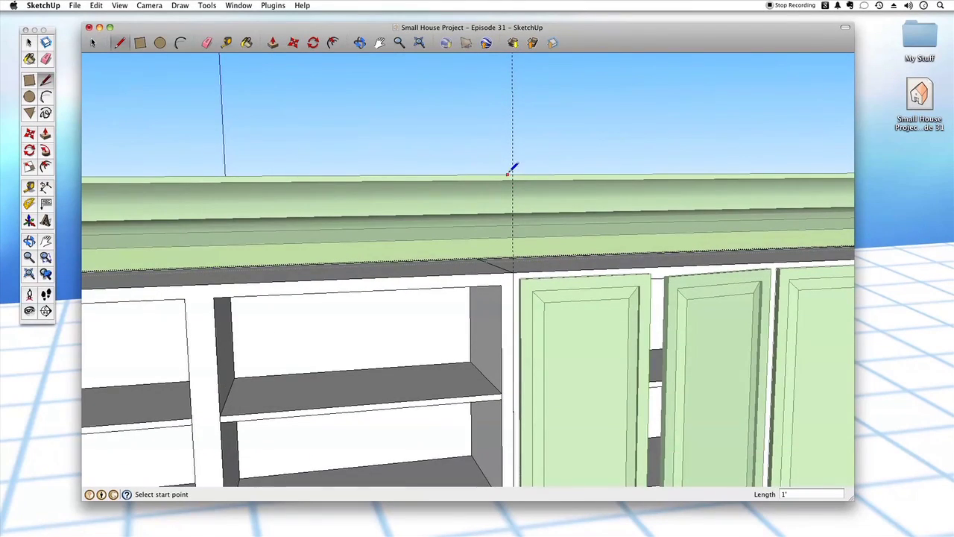
# - Try deleting the entire upper cabinet run together with its guide, and undo the deletion
pyautogui.press('space')
pyautogui.press('super+a')
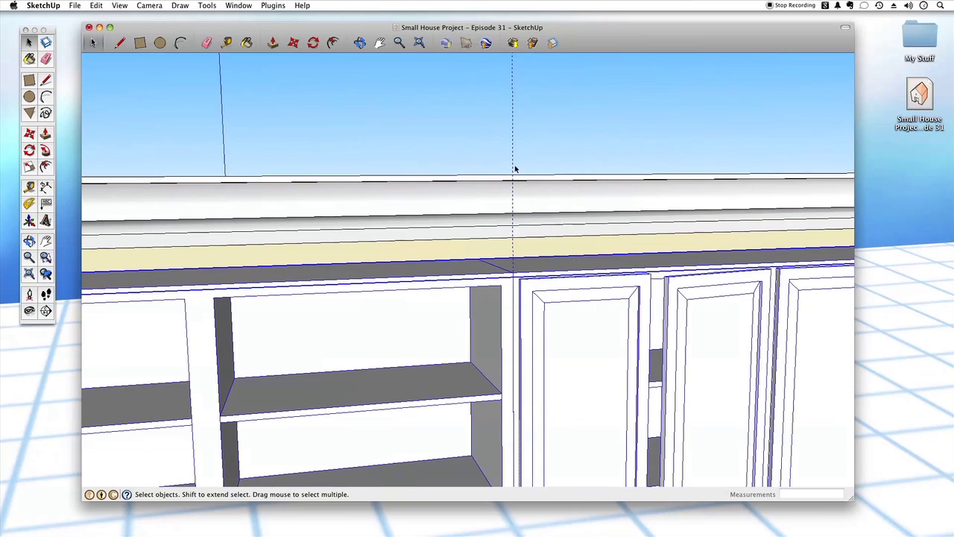
pyautogui.press('Delete')
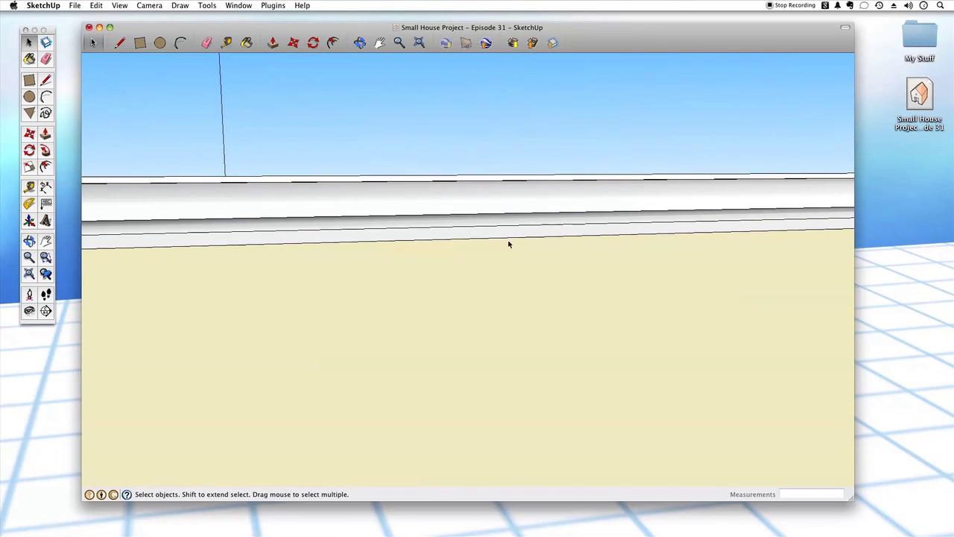
pyautogui.press('super+z')
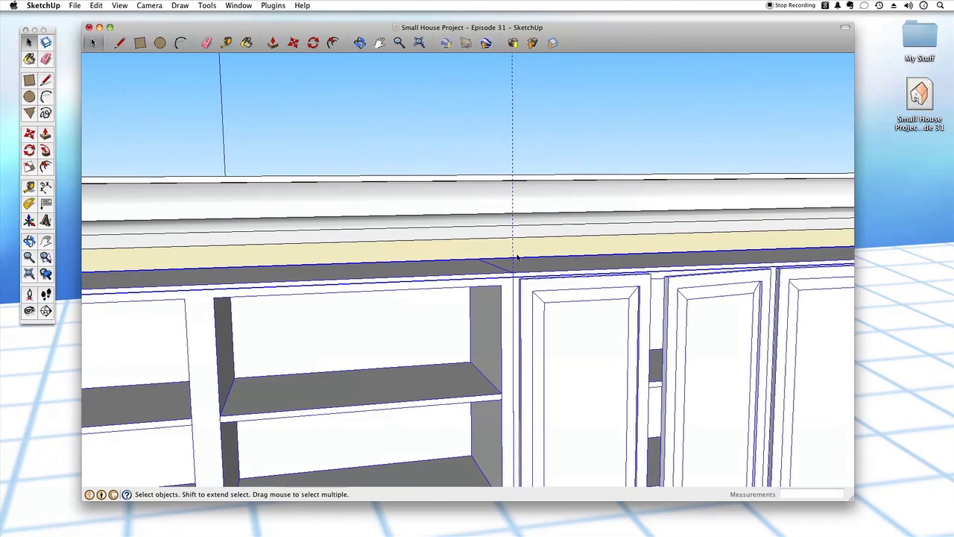
# - Deselect the cabinets, reopen the upper cabinet frame for editing, and delete the vertical guide at the cut lines
pyautogui.moveTo(500, 288); pyautogui.dragTo(541, 298, button='middle')
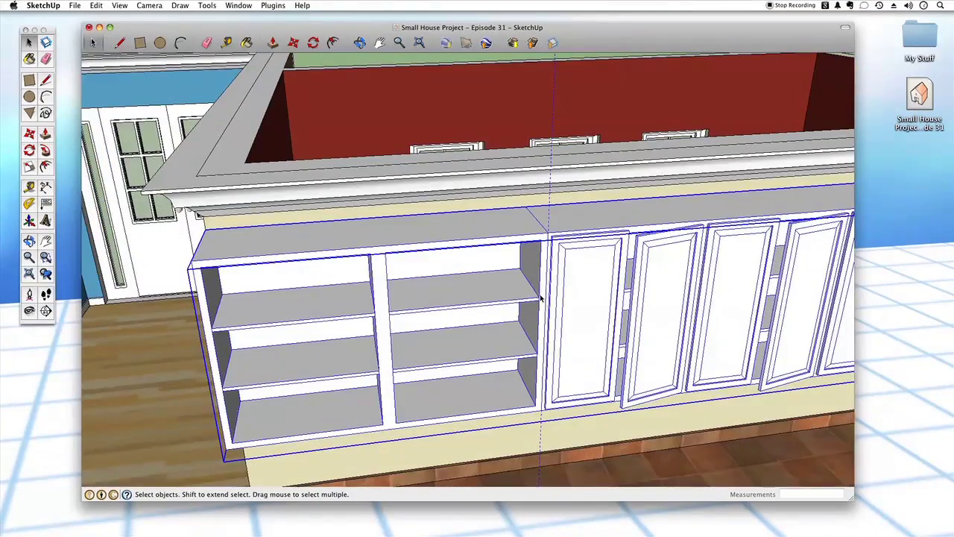
pyautogui.doubleClick(474, 284)
pyautogui.press('Escape')
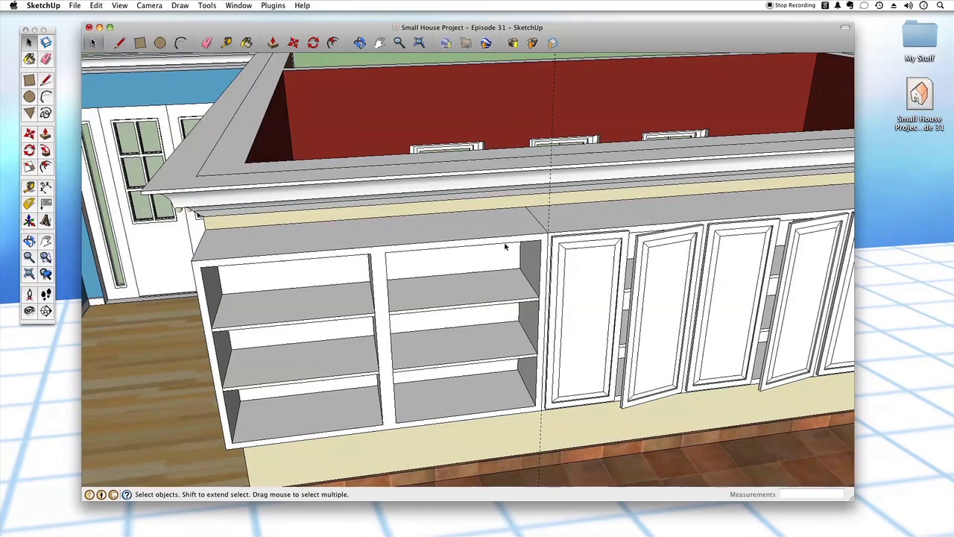
pyautogui.moveTo(586, 309); pyautogui.dragTo(585, 355, button='middle')
pyautogui.click(590, 340)
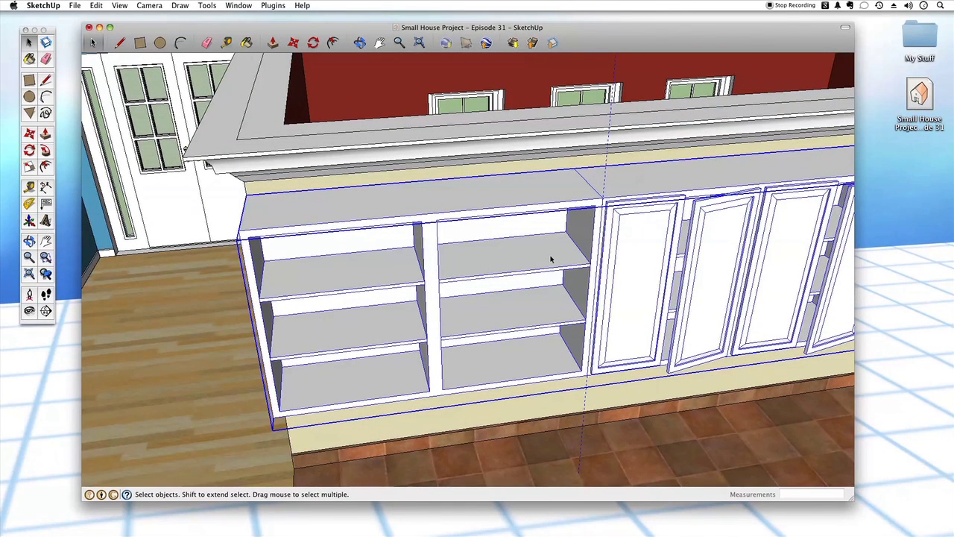
pyautogui.doubleClick(551, 256)
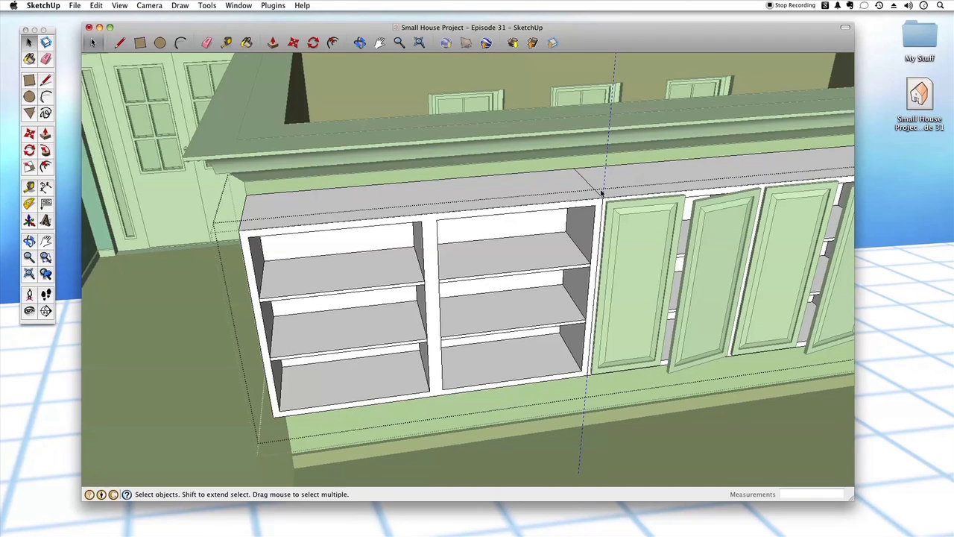
pyautogui.scroll(2, 583, 216)
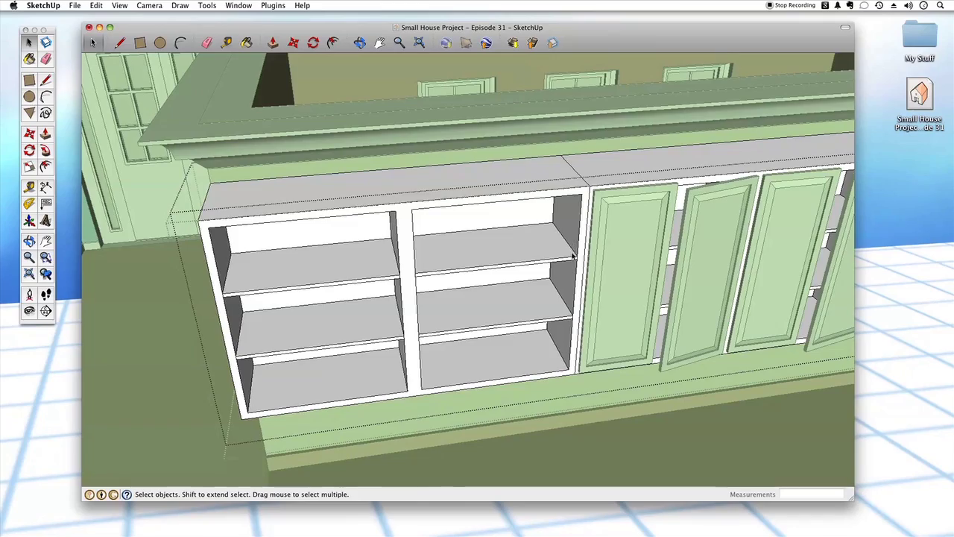
pyautogui.scroll(3, 573, 258)
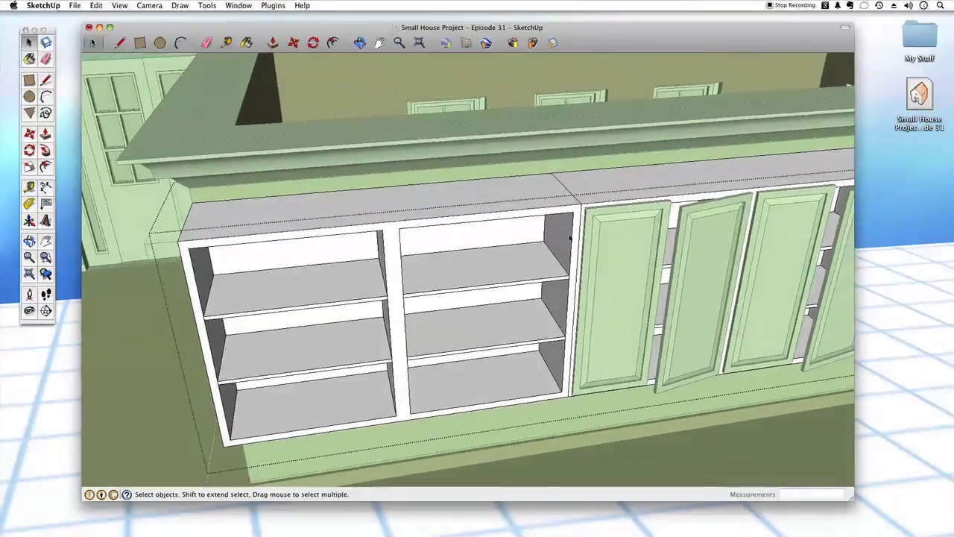
pyautogui.scroll(-3, 572, 272)
pyautogui.moveTo(571, 271); pyautogui.dragTo(379, 322, button='middle')
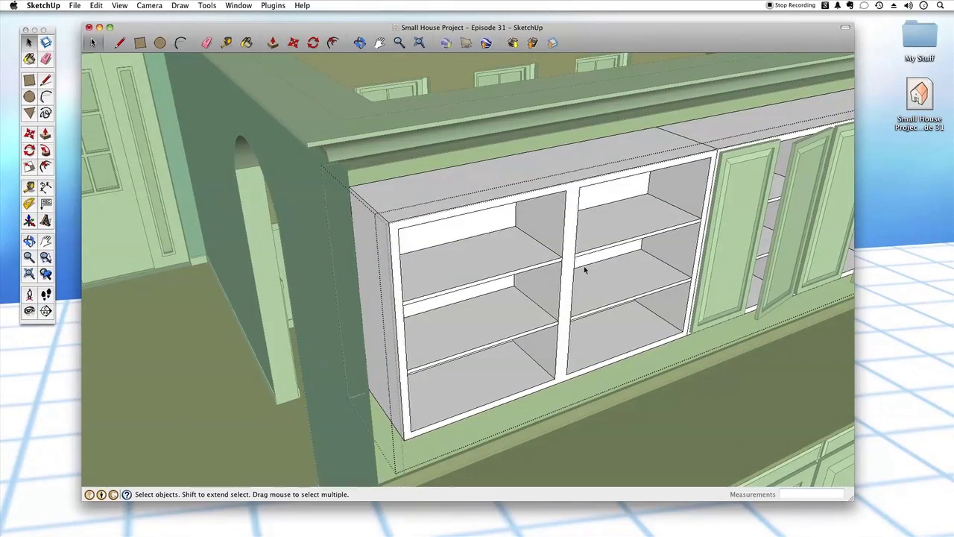
pyautogui.moveTo(606, 295); pyautogui.dragTo(587, 265, button='middle')
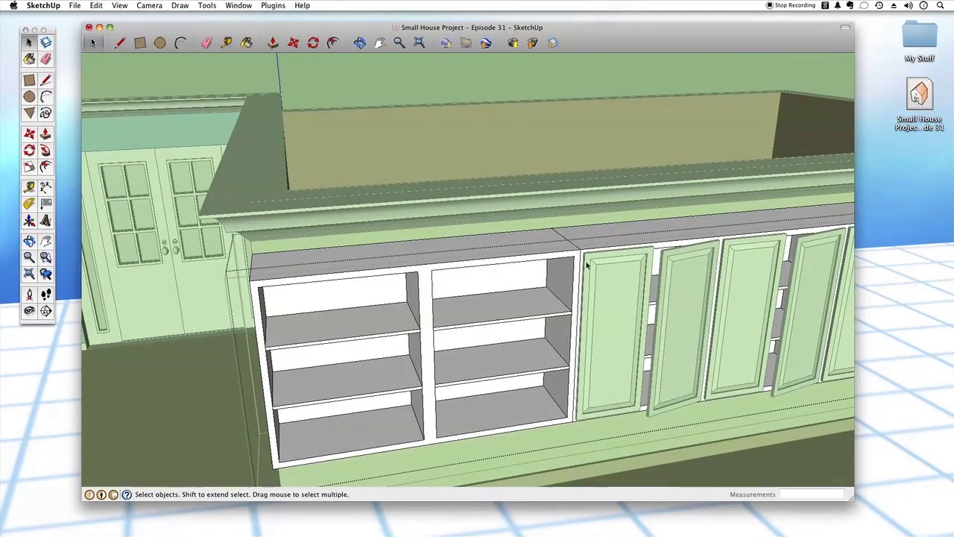
pyautogui.moveTo(576, 341); pyautogui.dragTo(580, 384, button='middle')
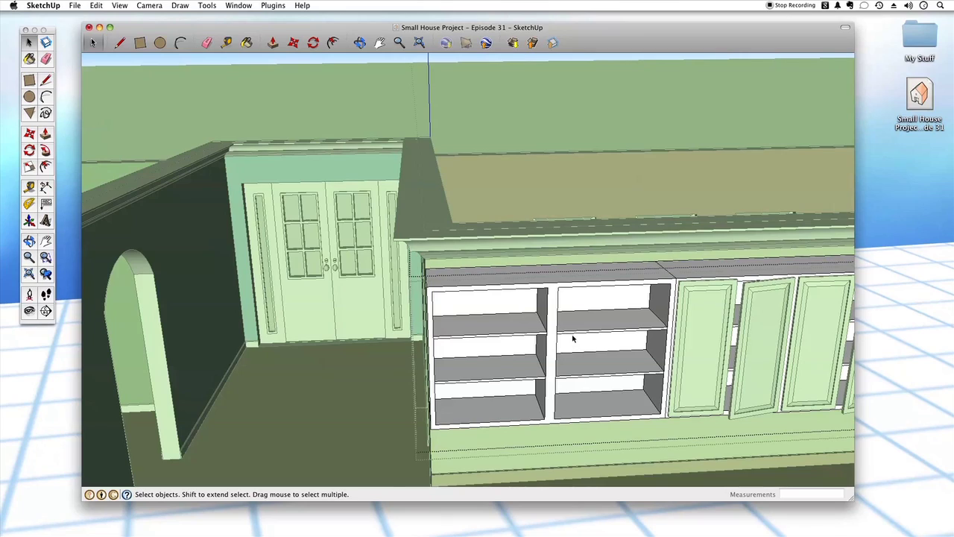
pyautogui.moveTo(567, 341); pyautogui.dragTo(464, 275, button='middle')
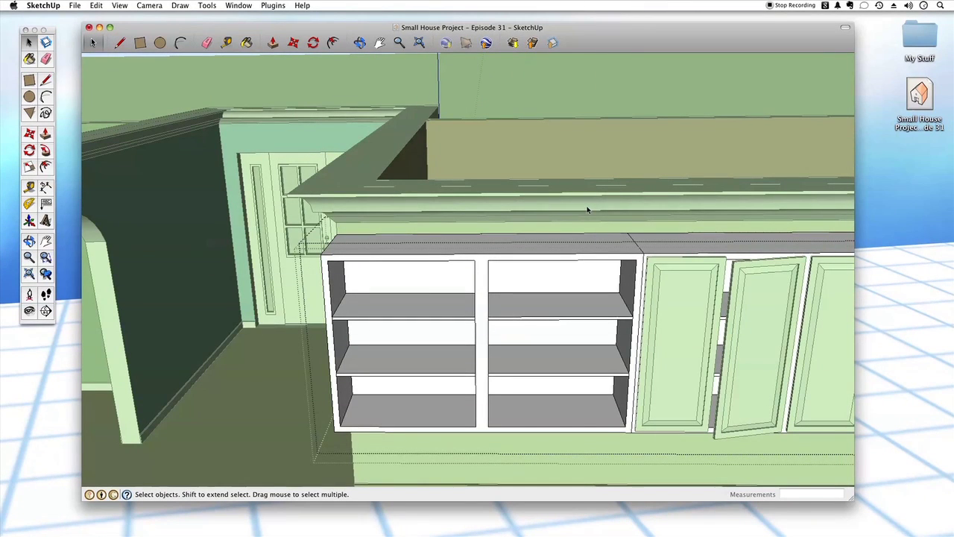
# - Select the hallway-side section of the upper cabinet frame up to the cut lines and delete it
pyautogui.moveTo(587, 209); pyautogui.dragTo(375, 445)
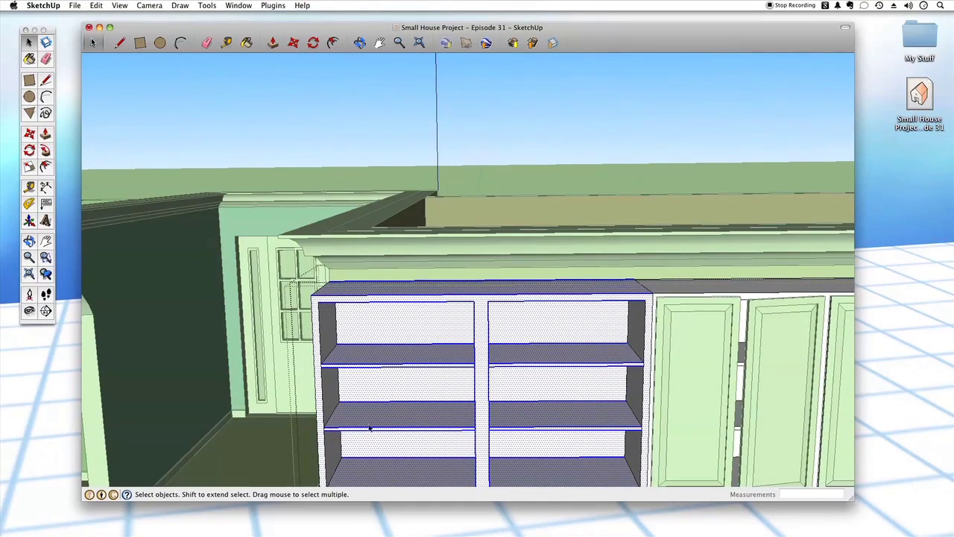
pyautogui.moveTo(367, 423); pyautogui.dragTo(368, 397, button='middle')
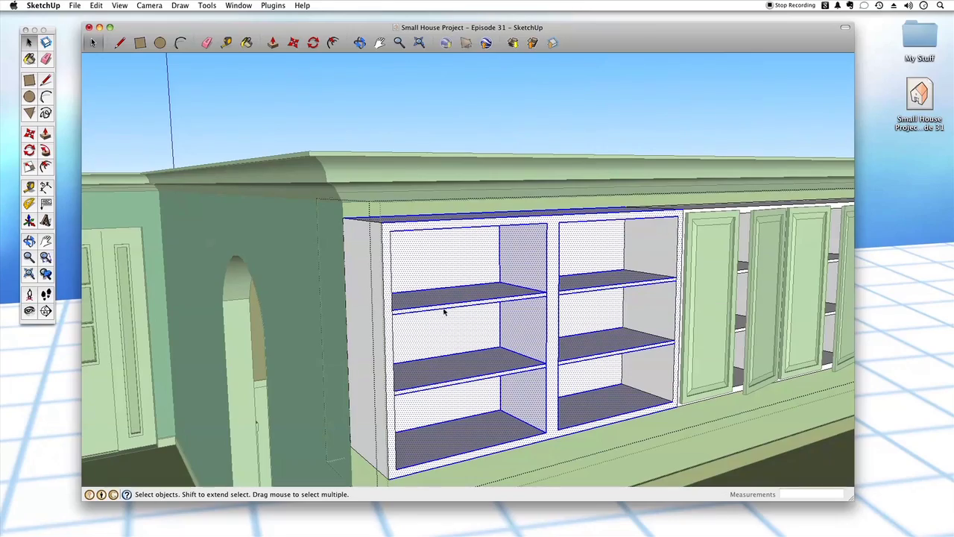
pyautogui.moveTo(439, 308); pyautogui.dragTo(458, 367, button='middle')
pyautogui.press('Delete')
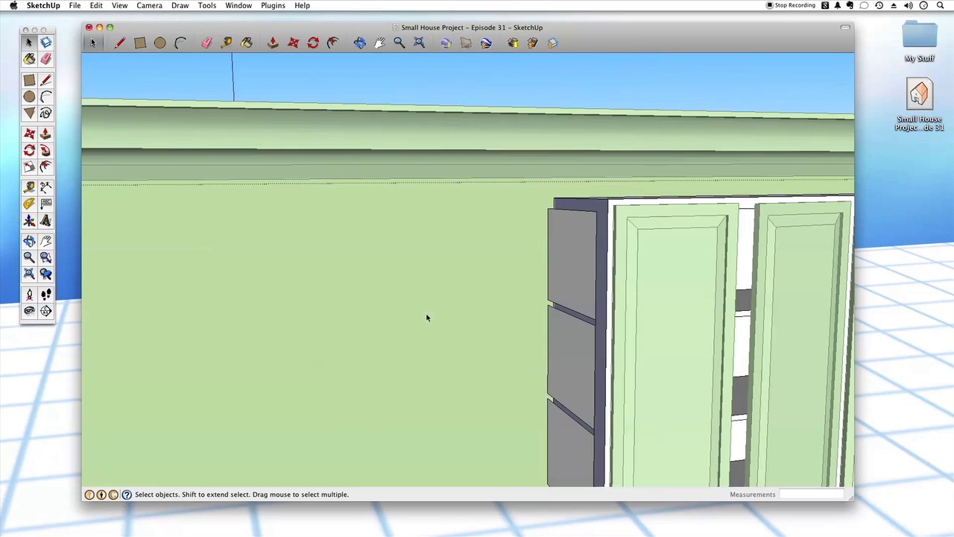
# - Delete the leftover end panel faces standing at the hallway end of the upper cabinet frame
pyautogui.scroll(-5, 426, 317)
pyautogui.moveTo(438, 305); pyautogui.dragTo(472, 279, button='middle')
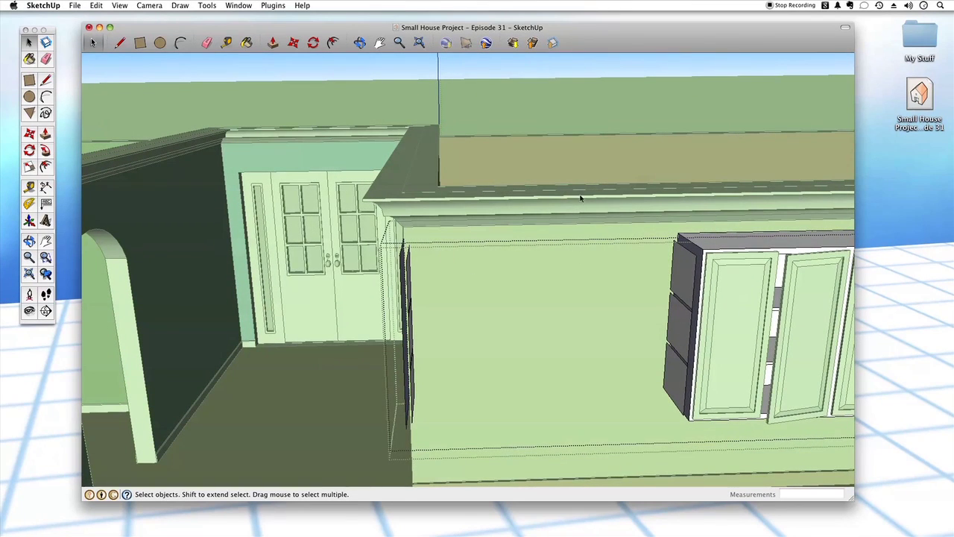
pyautogui.moveTo(501, 266); pyautogui.dragTo(371, 340)
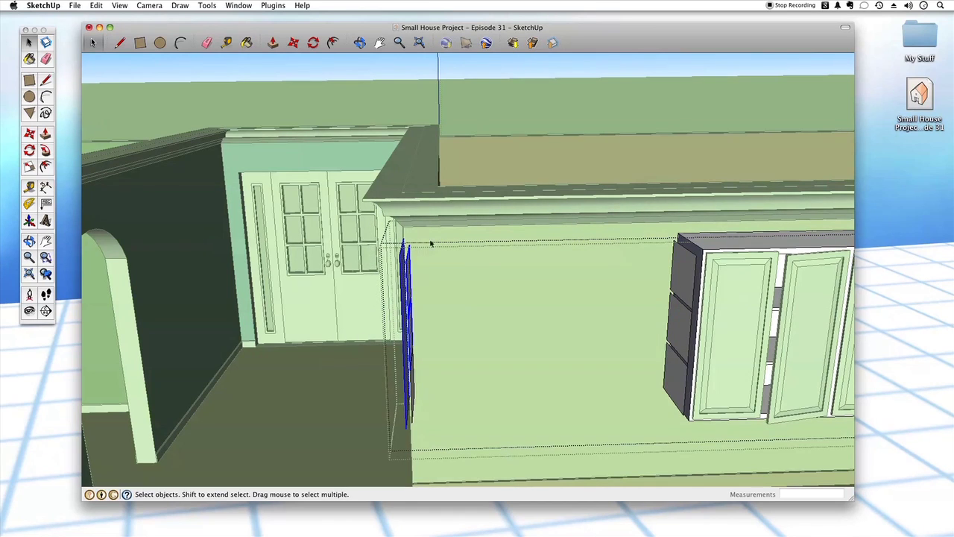
pyautogui.moveTo(450, 187); pyautogui.dragTo(517, 204, button='middle')
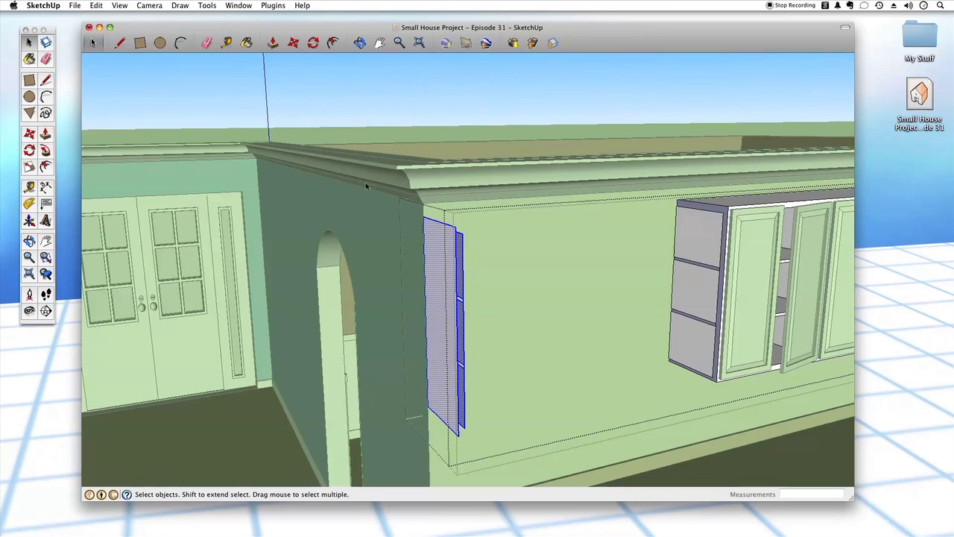
pyautogui.moveTo(415, 228); pyautogui.dragTo(561, 470)
pyautogui.moveTo(386, 509)
pyautogui.press('Delete')
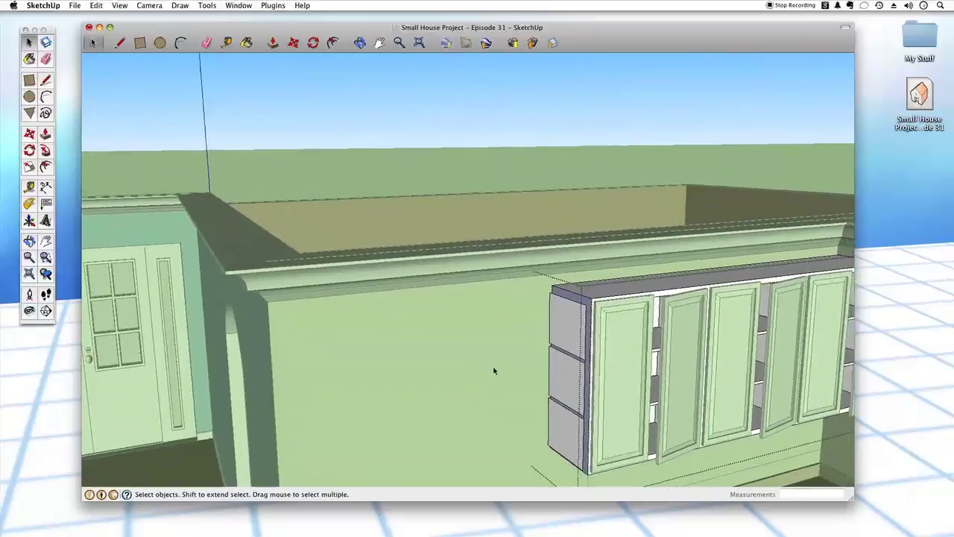
# - Delete the three leftover shelf compartment faces projecting from the cut end of the upper cabinet
pyautogui.scroll(5, 493, 374)
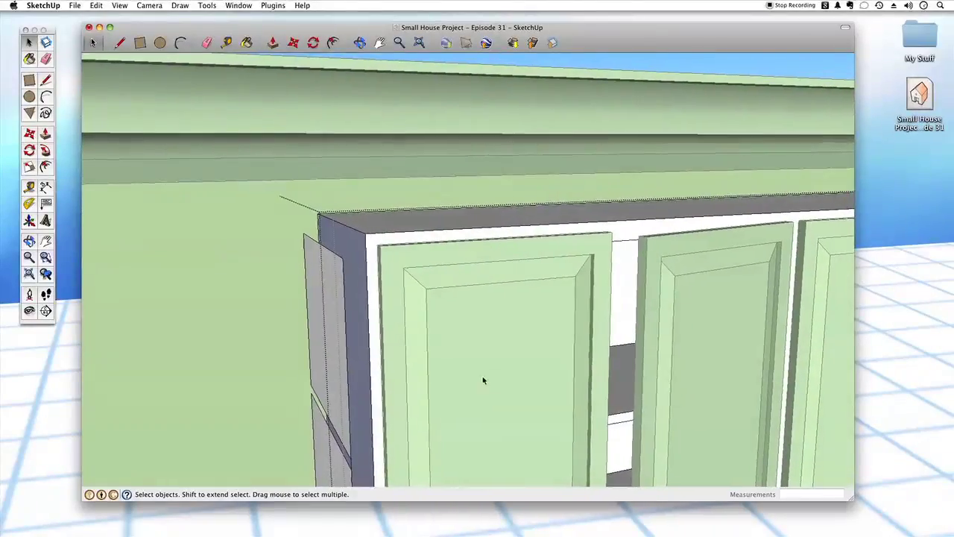
pyautogui.scroll(-5, 460, 362)
pyautogui.click(515, 223)
pyautogui.press('Delete')
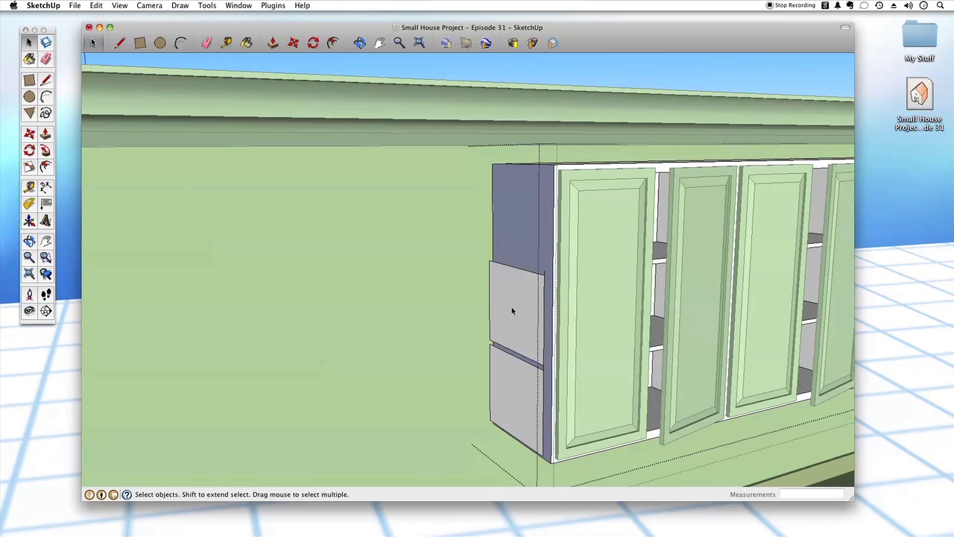
pyautogui.click(515, 307)
pyautogui.press('Delete')
pyautogui.click(517, 385)
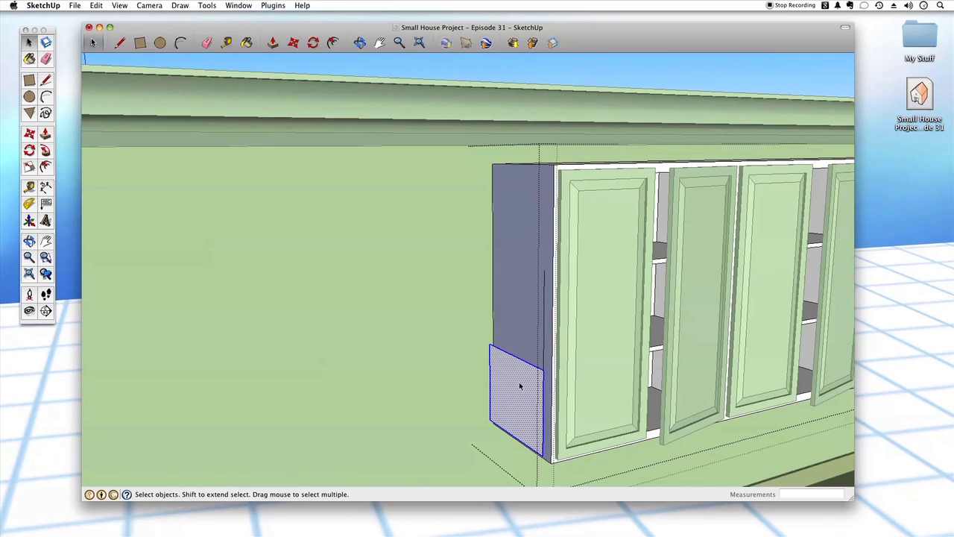
pyautogui.press('Delete')
# - Delete the stray vertical edge left on the upper cabinet's cut end face
pyautogui.scroll(5, 534, 382)
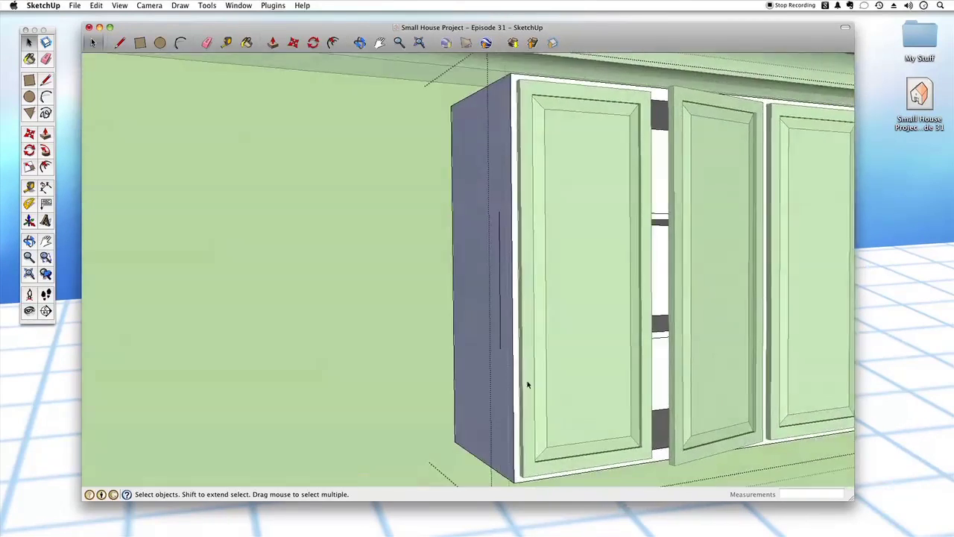
pyautogui.scroll(2, 491, 313)
pyautogui.click(491, 319)
pyautogui.press('Delete')
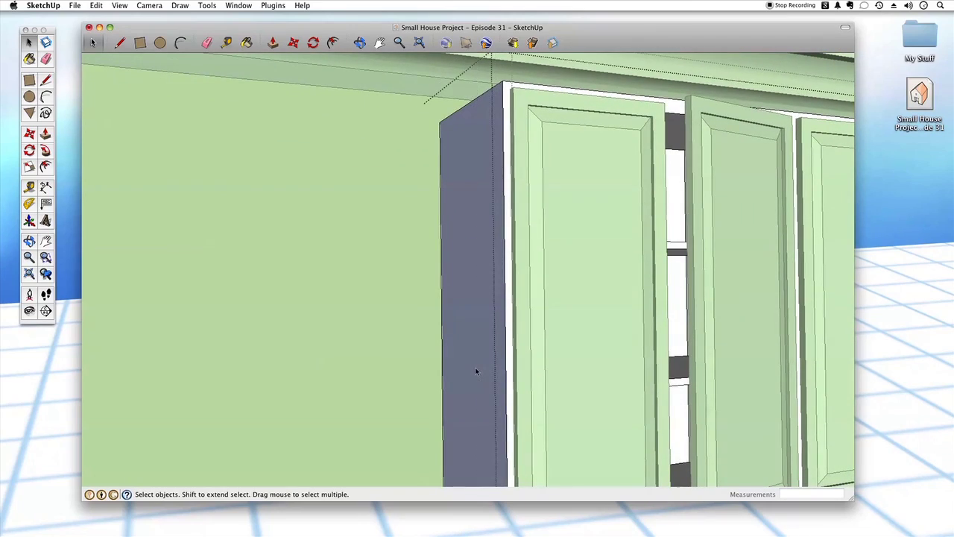
# - Reverse the upper cabinet's new end face so its front side faces outward, and finish editing the frame
pyautogui.scroll(-5, 476, 367)
pyautogui.scroll(4, 477, 354)
pyautogui.scroll(2, 477, 356)
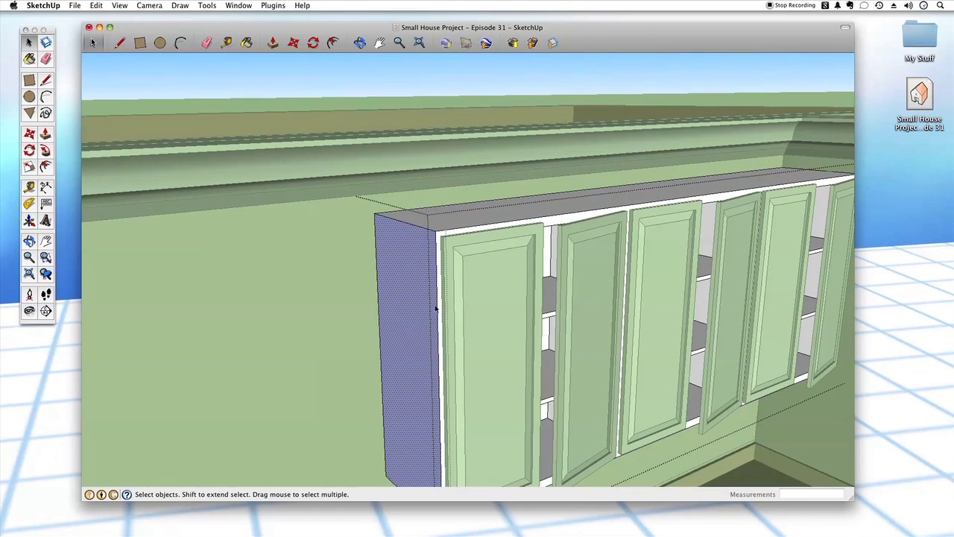
pyautogui.scroll(5, 453, 335)
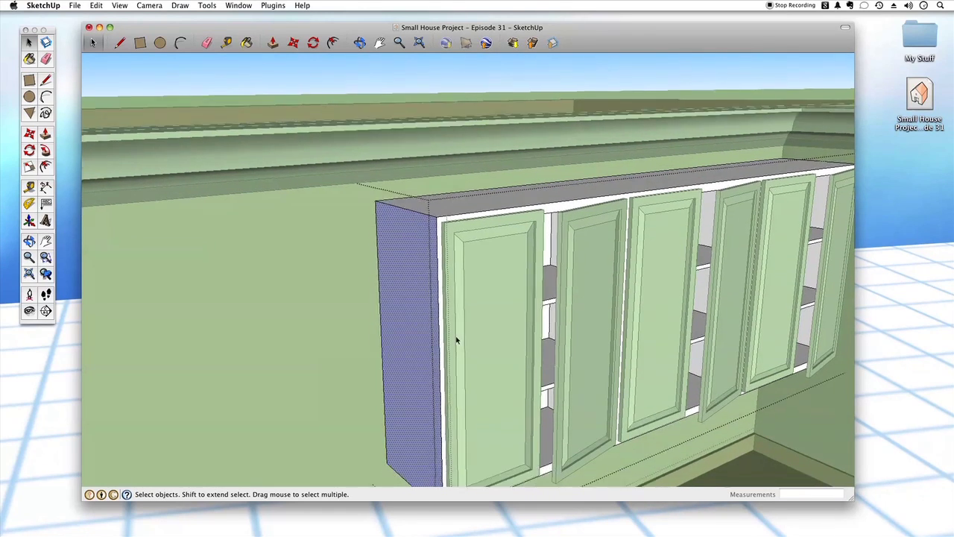
pyautogui.moveTo(464, 331); pyautogui.dragTo(462, 230, button='middle')
pyautogui.rightClick(465, 259)
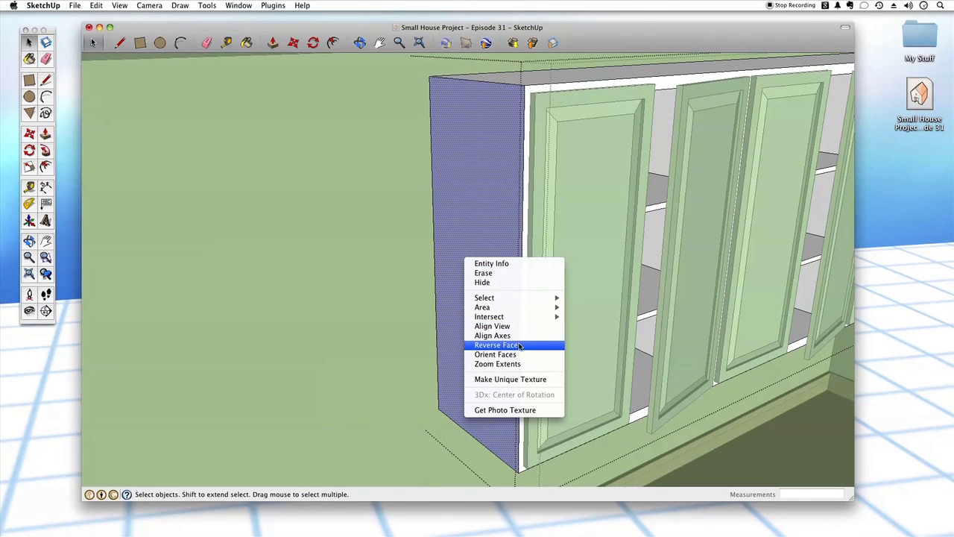
pyautogui.click(520, 346)
pyautogui.scroll(-5, 409, 309)
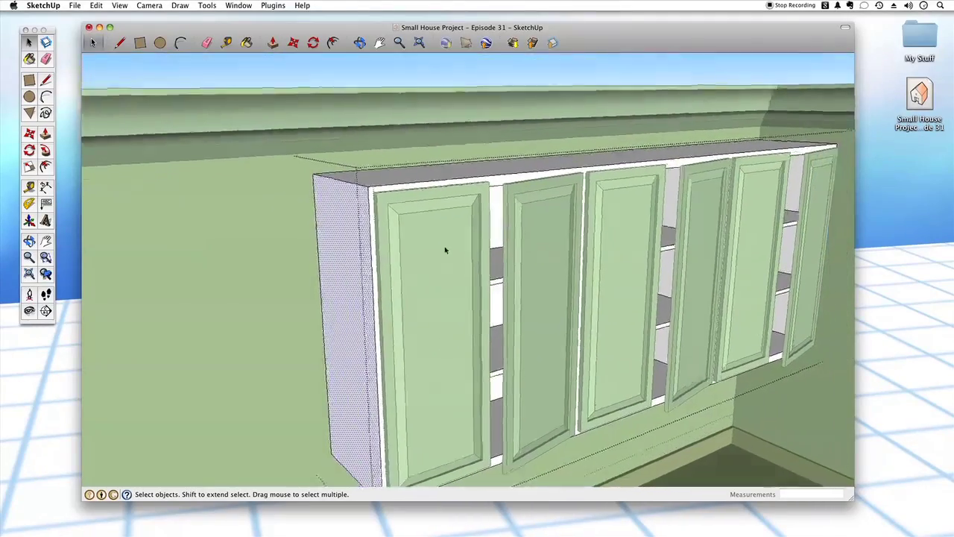
pyautogui.moveTo(445, 250); pyautogui.dragTo(526, 100, button='middle')
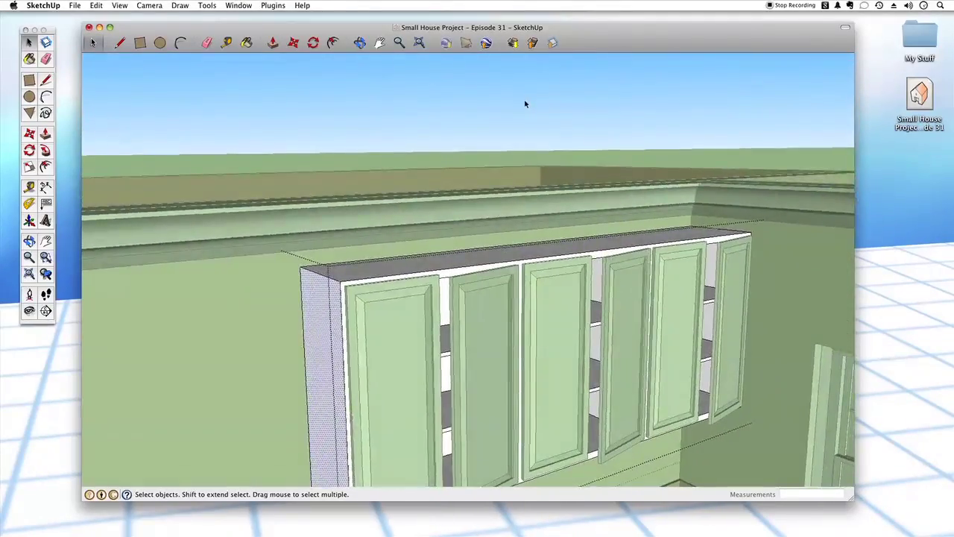
pyautogui.moveTo(598, 270); pyautogui.dragTo(582, 338, button='middle')
pyautogui.moveTo(388, 207); pyautogui.dragTo(418, 185, button='middle')
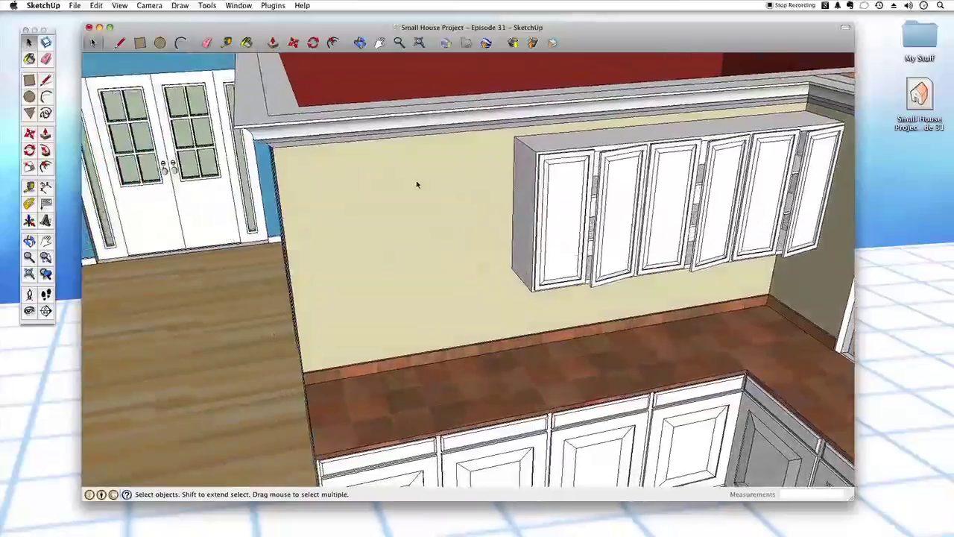
# - Examine the shortened upper cabinets from several angles and the cleared wall space beside the hallway
pyautogui.moveTo(418, 227); pyautogui.dragTo(519, 315, button='middle')
pyautogui.scroll(5, 518, 321)
pyautogui.scroll(-5, 518, 321)
pyautogui.scroll(1, 519, 321)
pyautogui.scroll(2, 519, 321)
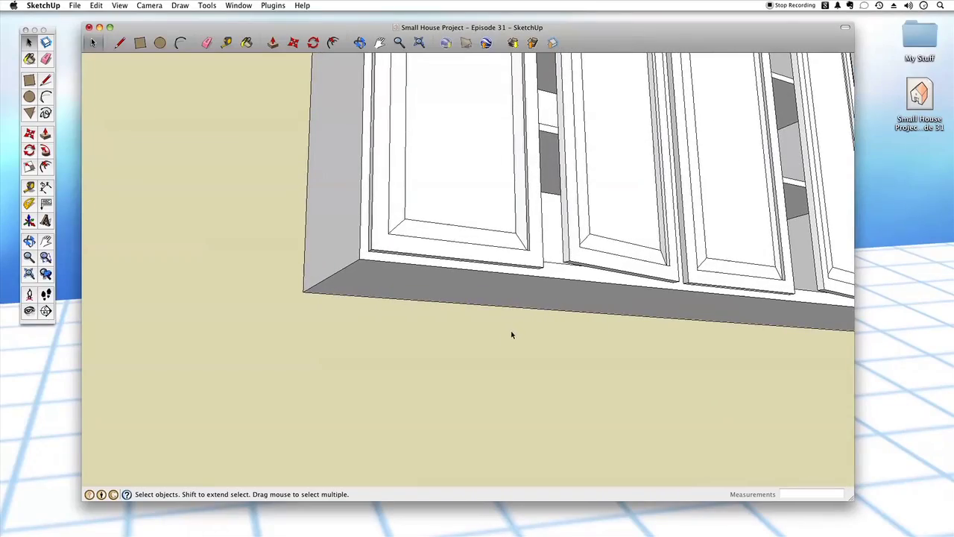
pyautogui.scroll(-8, 469, 372)
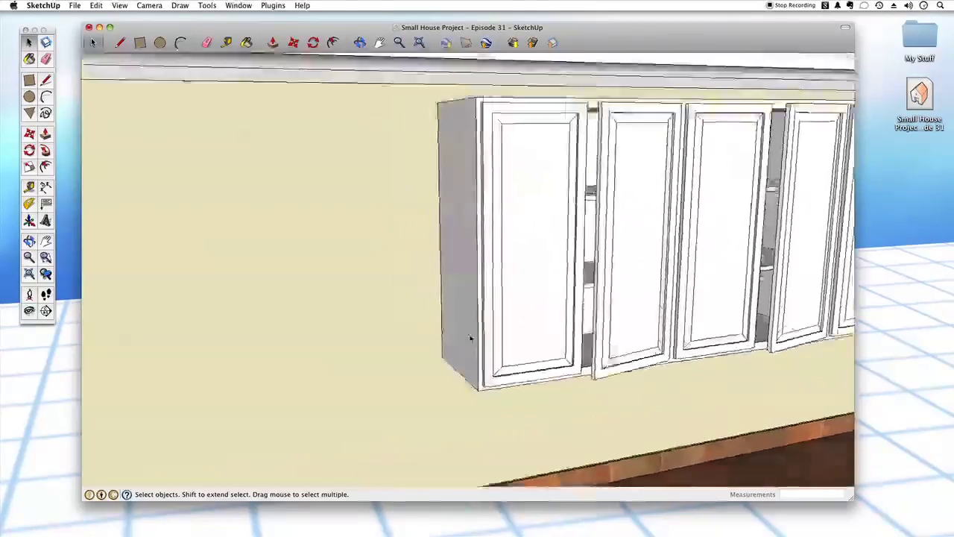
pyautogui.moveTo(423, 209); pyautogui.dragTo(363, 283, button='middle')
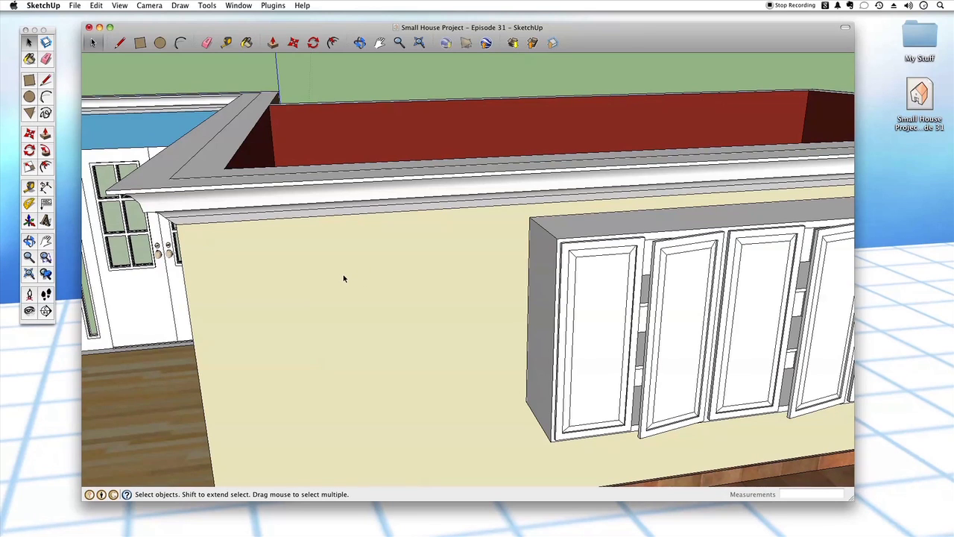
pyautogui.moveTo(319, 303); pyautogui.dragTo(362, 359, button='middle')
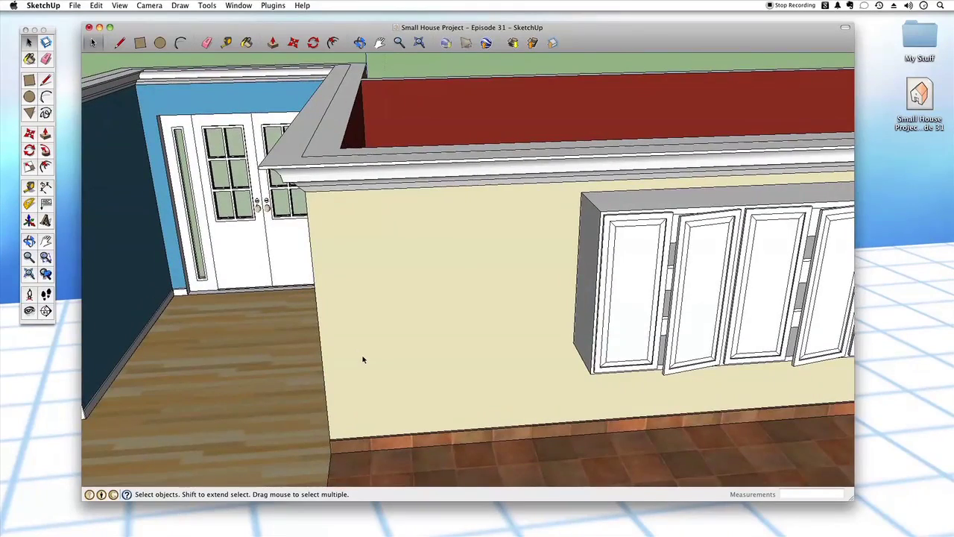
pyautogui.moveTo(368, 350); pyautogui.dragTo(466, 261, button='middle')
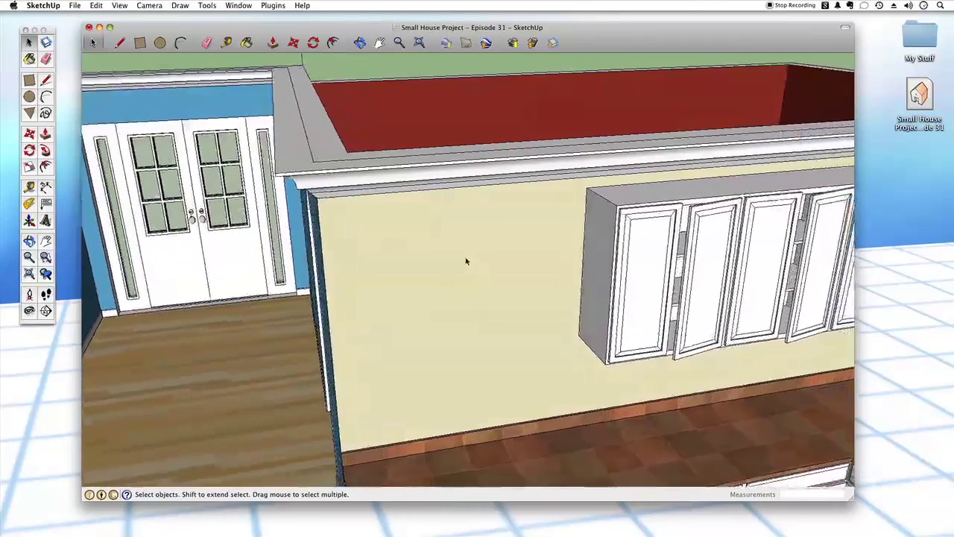
pyautogui.moveTo(395, 381); pyautogui.dragTo(413, 268, button='middle')
# - Open the countertop for editing and push its hallway-side end back to line up with the cut end of the upper cabinets
pyautogui.scroll(10, 479, 376)
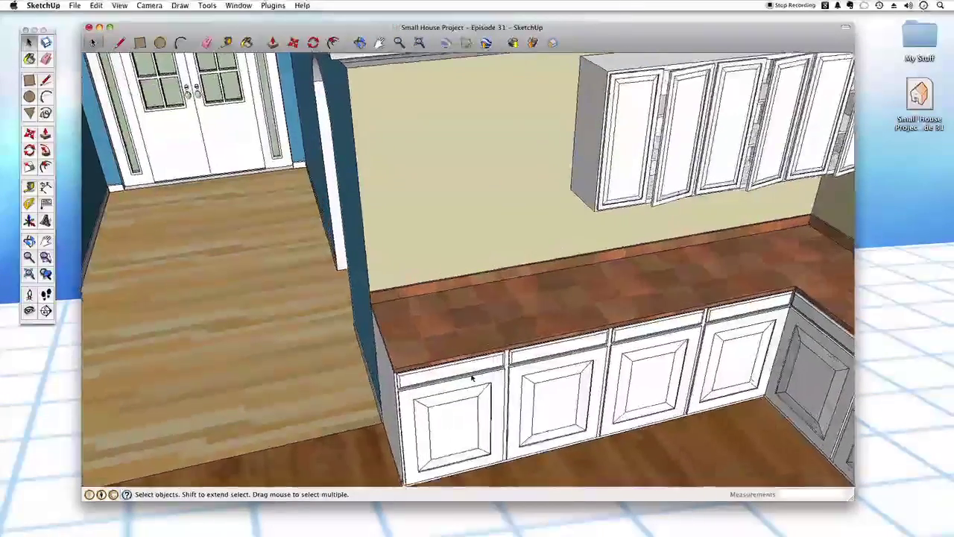
pyautogui.scroll(5, 453, 309)
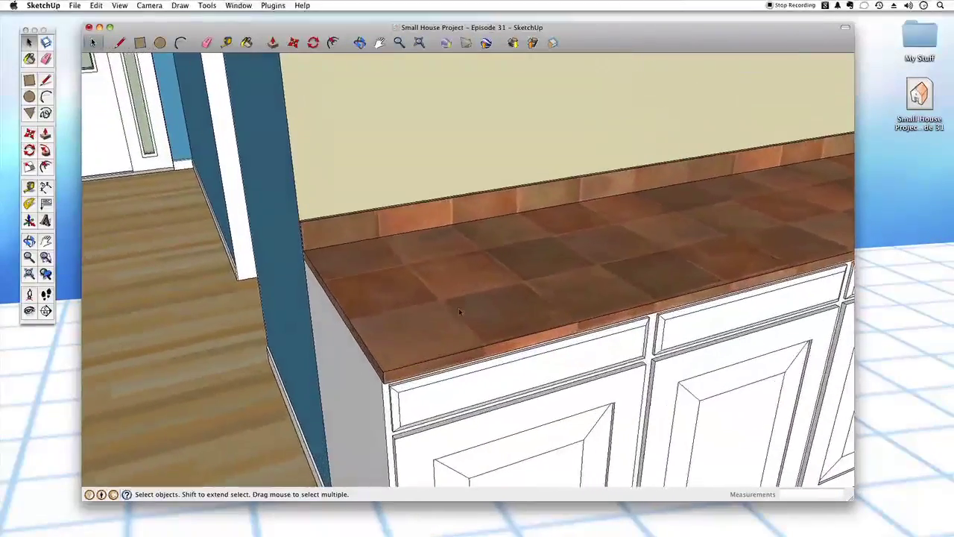
pyautogui.doubleClick(460, 287)
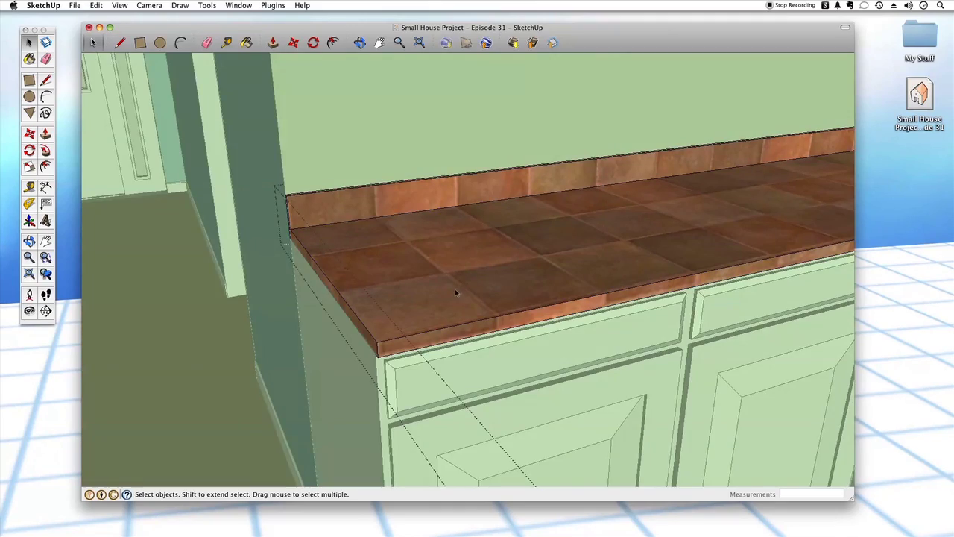
pyautogui.moveTo(377, 318); pyautogui.dragTo(458, 317, button='middle')
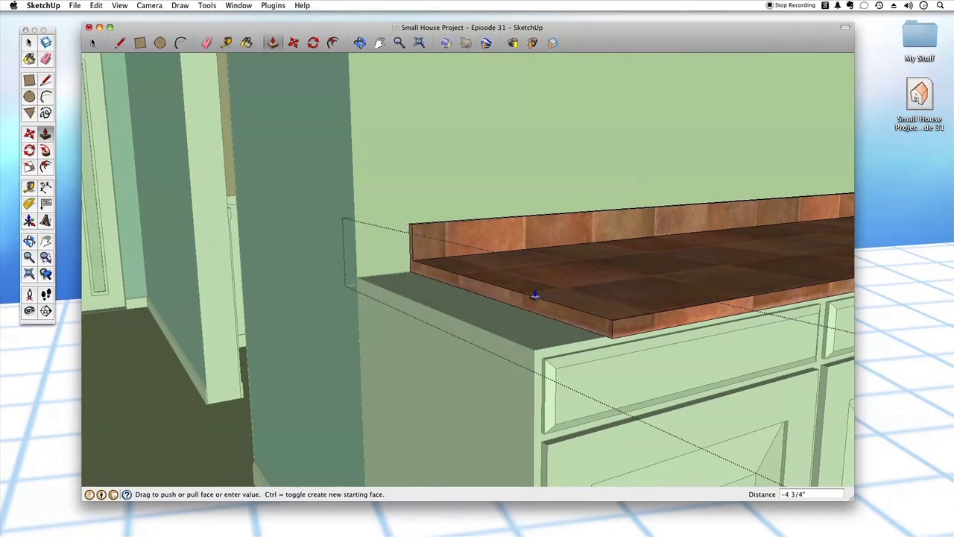
pyautogui.scroll(-6, 555, 292)
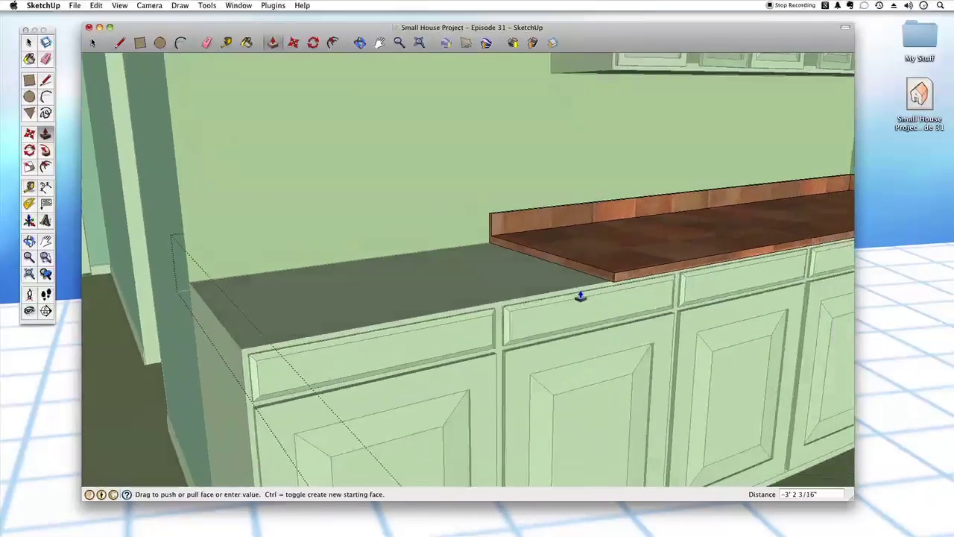
pyautogui.scroll(-2, 588, 291)
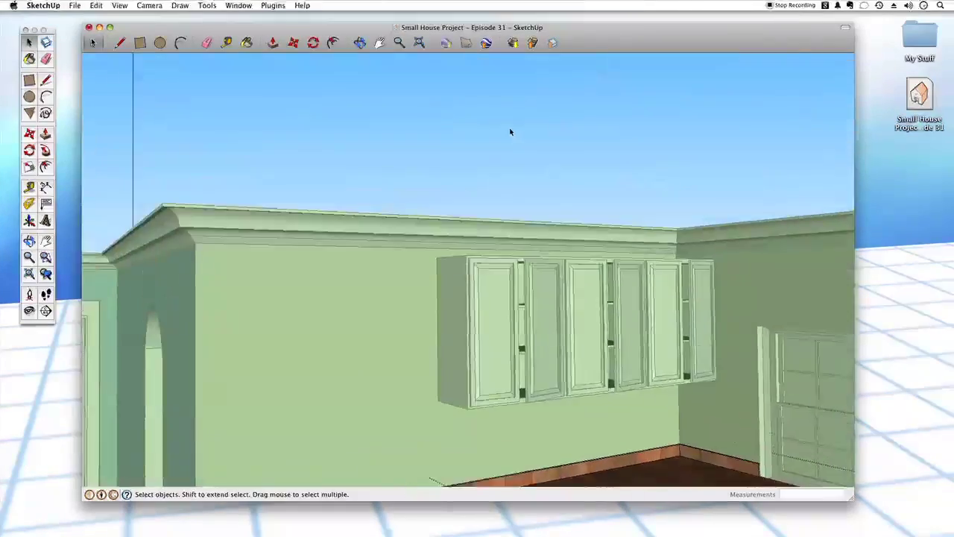
pyautogui.click(511, 132)
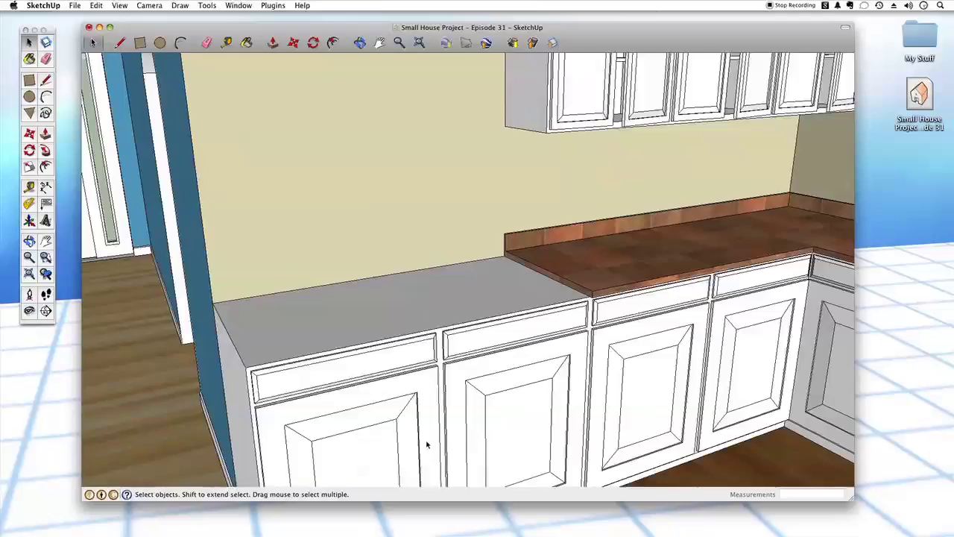
# - Delete the doors and drawer fronts of the two base cabinets nearest the hallway
pyautogui.click(391, 396)
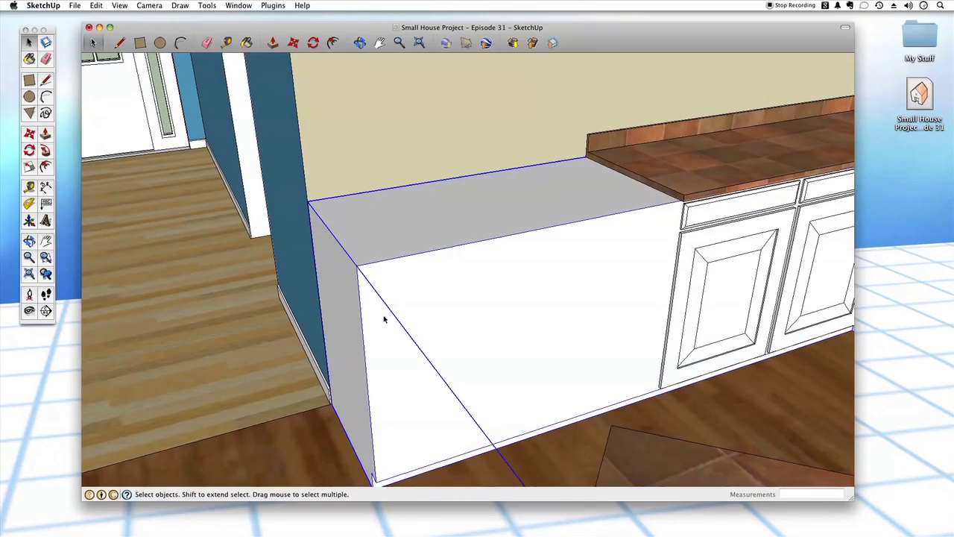
# - Open the base cabinet frame for editing, try pushing its hallway-side end face inward, and undo the push
pyautogui.doubleClick(384, 319)
pyautogui.click(354, 335)
pyautogui.keyDown('shift'); pyautogui.moveTo(426, 358); pyautogui.dragTo(429, 340, button='middle'); pyautogui.keyUp('shift')
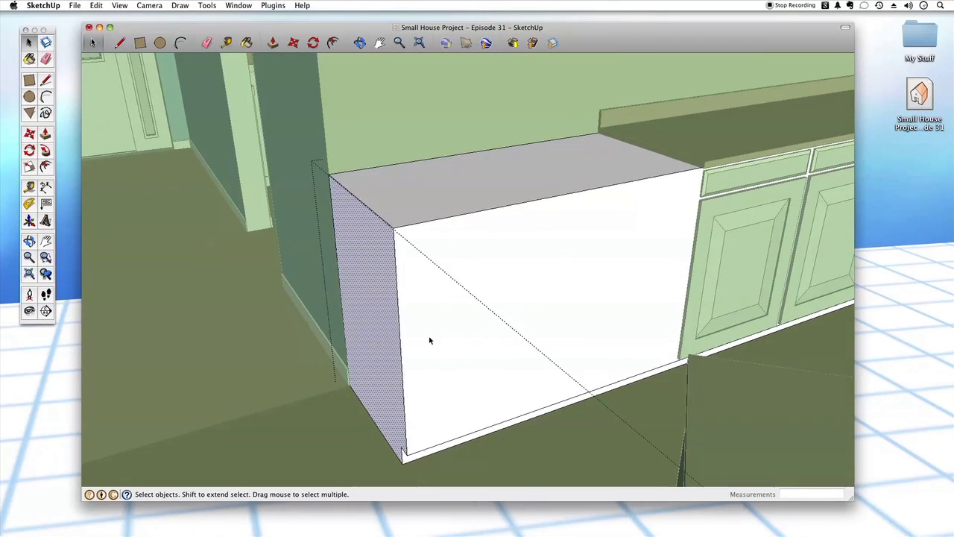
pyautogui.moveTo(377, 324); pyautogui.dragTo(528, 284)
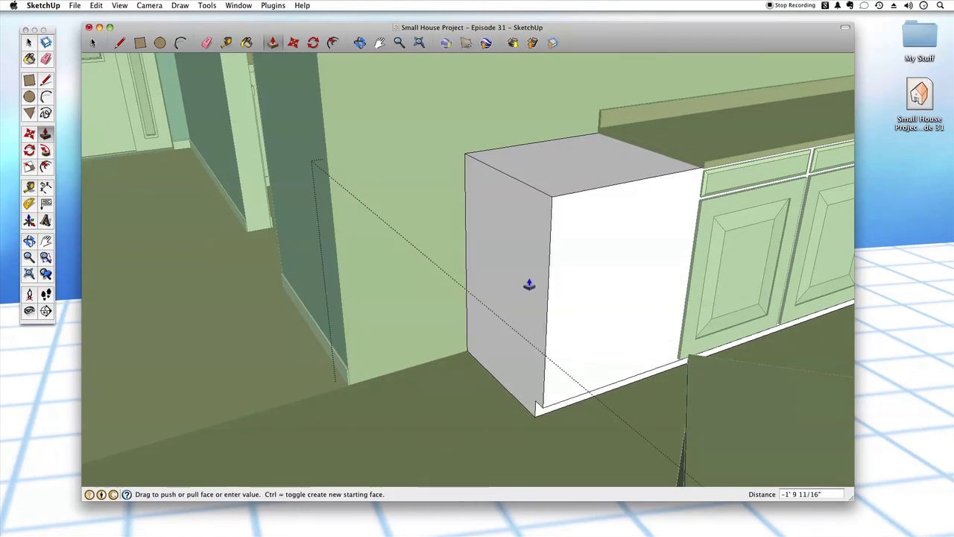
pyautogui.press('super+z')
pyautogui.press('space')
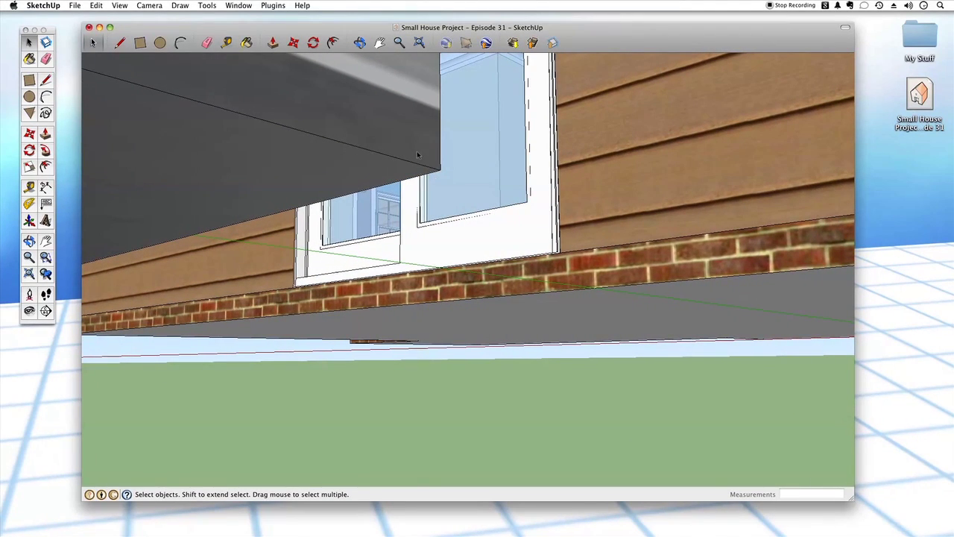
# - Move the stainless steel fridge by its bottom rear corner onto the kitchen floor, against the wall and the end of the shortened base cabinets
pyautogui.click(403, 117)
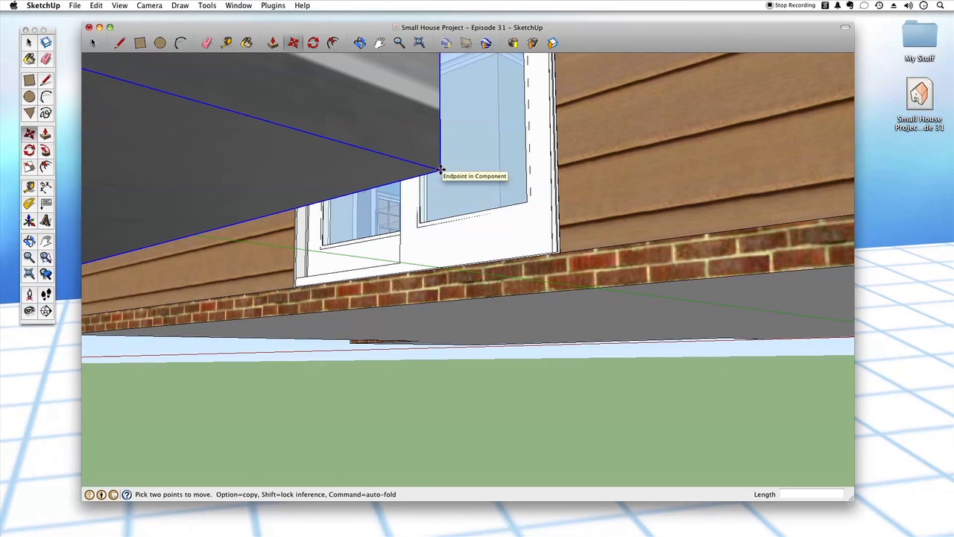
pyautogui.click(440, 170)
pyautogui.scroll(10, 462, 149)
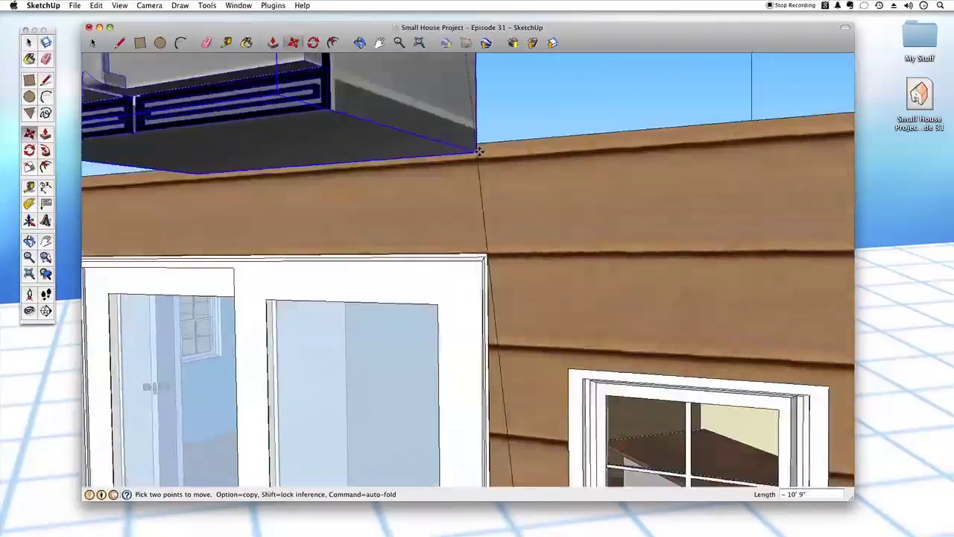
pyautogui.moveTo(479, 151); pyautogui.dragTo(517, 426, button='middle')
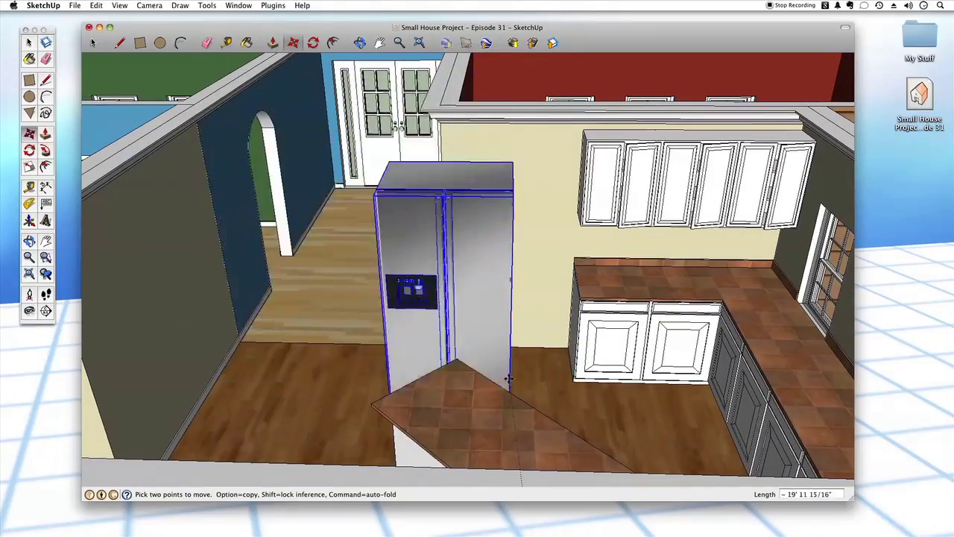
pyautogui.scroll(3, 418, 406)
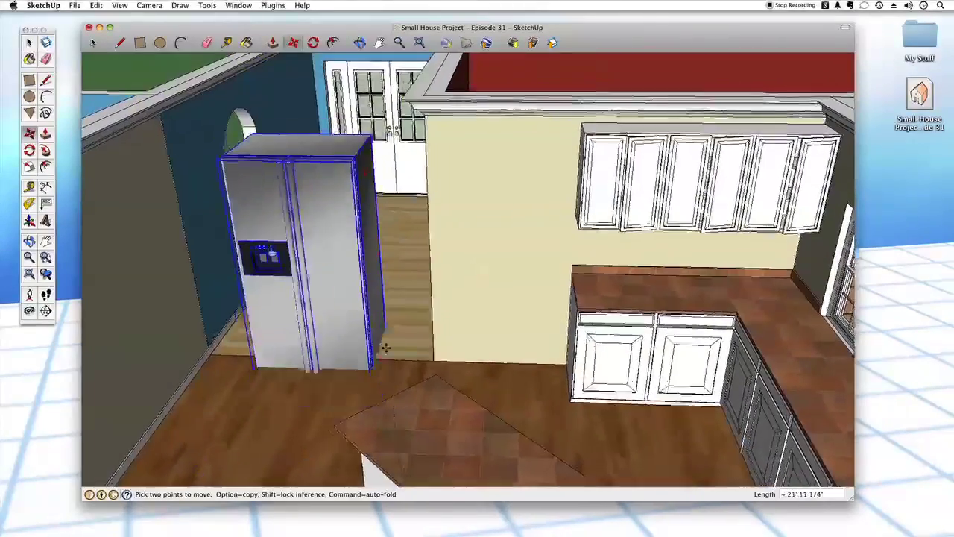
pyautogui.scroll(4, 386, 347)
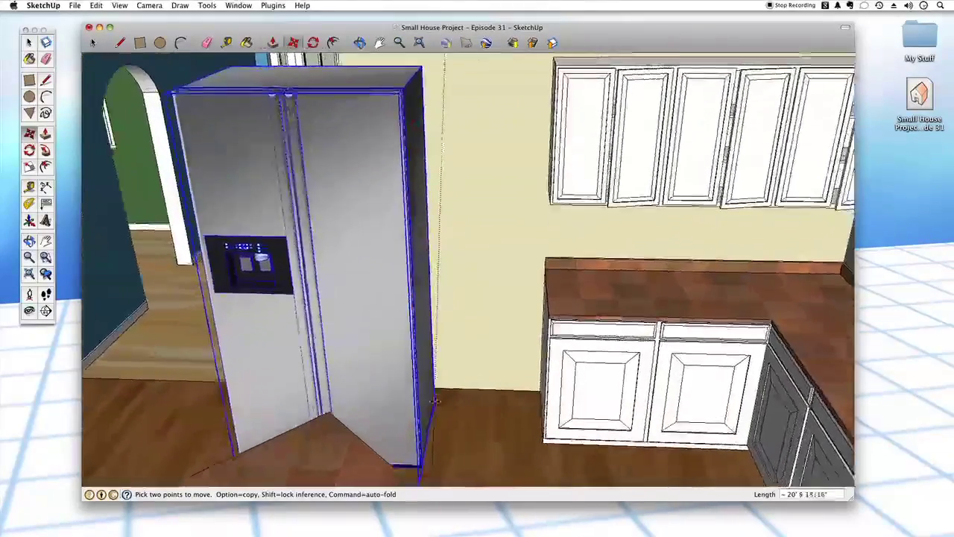
pyautogui.scroll(6, 434, 400)
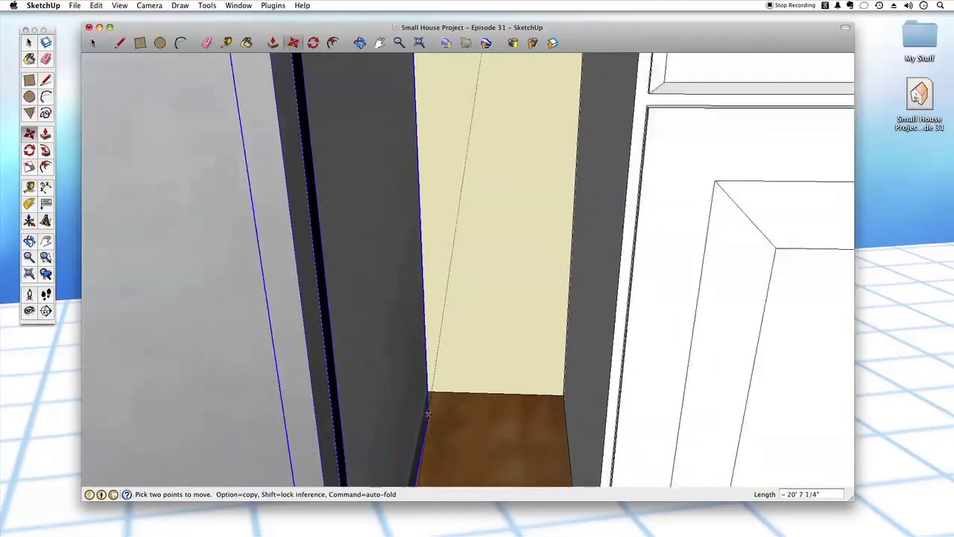
pyautogui.scroll(2, 429, 407)
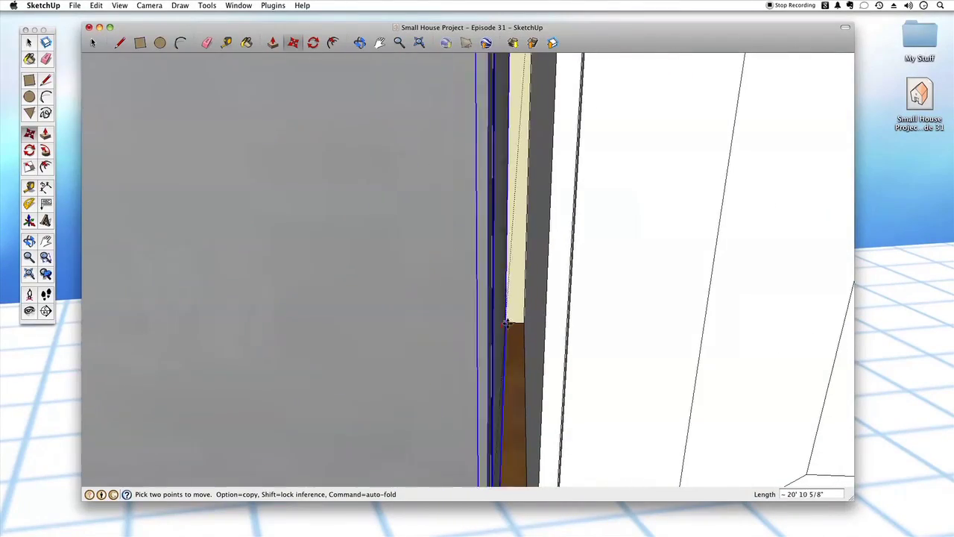
pyautogui.scroll(5, 527, 322)
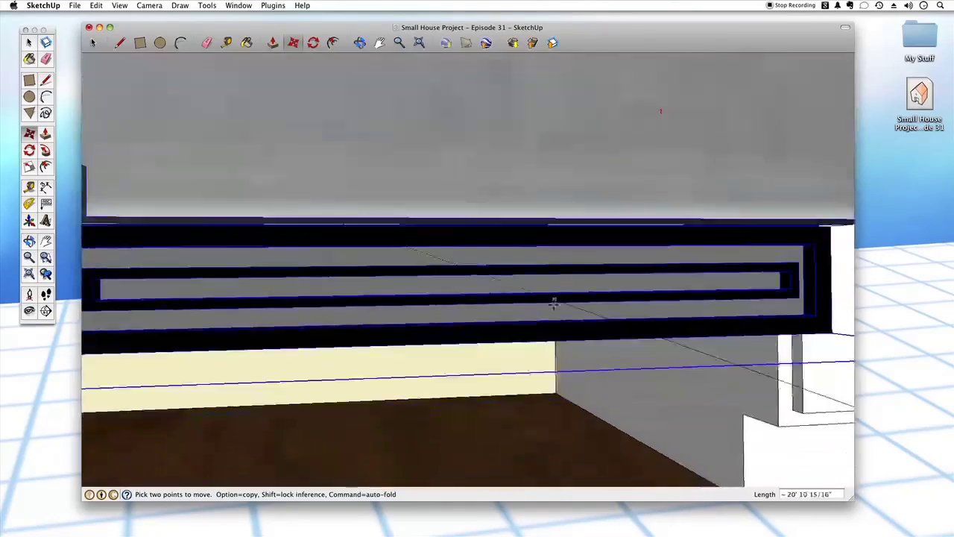
pyautogui.scroll(5, 545, 311)
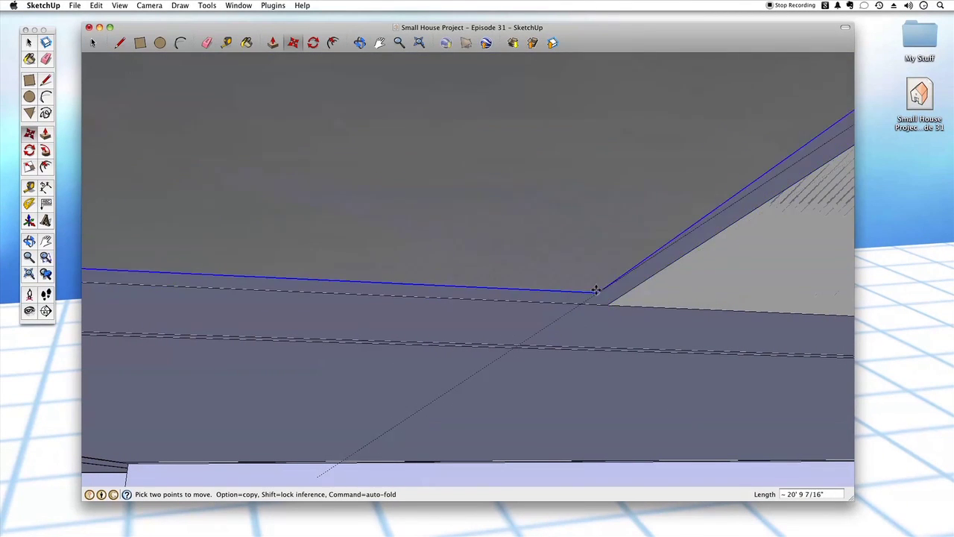
pyautogui.scroll(-5, 596, 289)
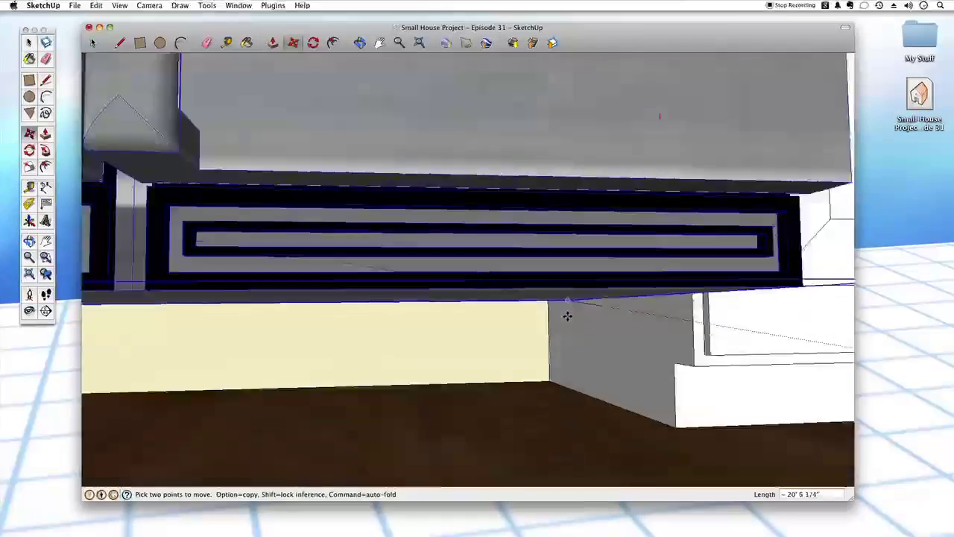
pyautogui.scroll(-4, 567, 316)
pyautogui.moveTo(551, 301)
pyautogui.mouseDown(button='middle')
pyautogui.moveTo(560, 325)
pyautogui.moveTo(590, 333)
pyautogui.mouseUp(button='middle')
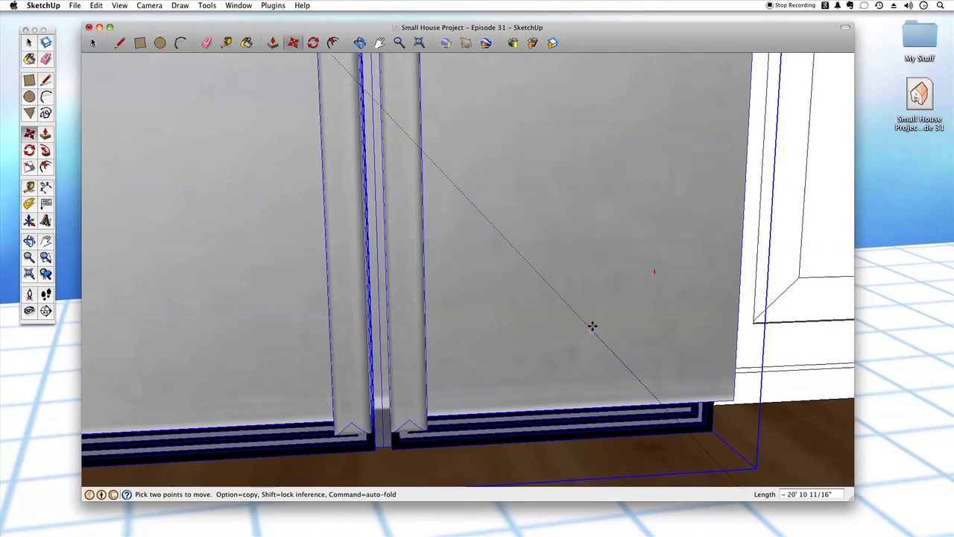
pyautogui.moveTo(588, 321); pyautogui.dragTo(492, 238, button='middle')
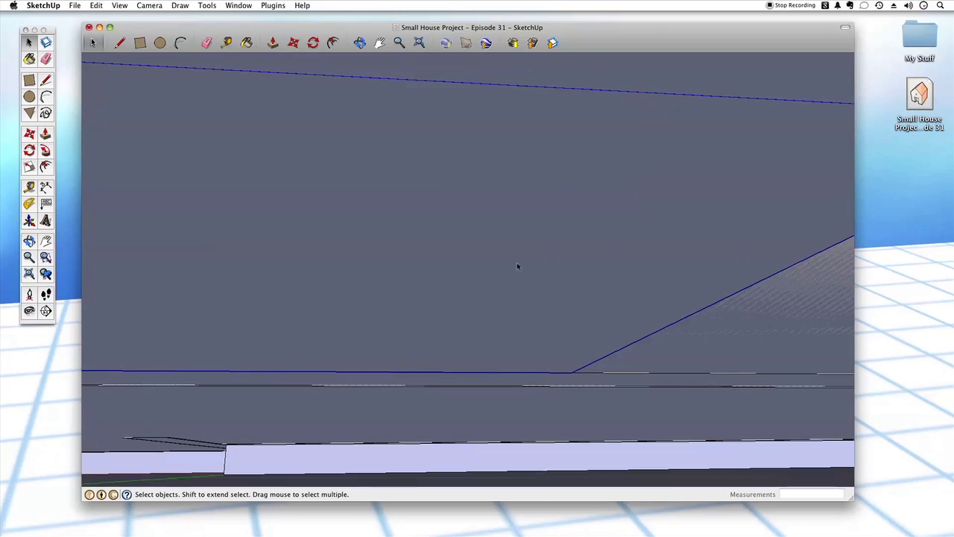
pyautogui.moveTo(503, 229); pyautogui.dragTo(524, 108, button='middle')
pyautogui.click(524, 109)
# - Search the 3D Warehouse for "sink" and load the double-bowl Kitchen Sink directly into the model
pyautogui.moveTo(429, 182); pyautogui.dragTo(533, 328, button='middle')
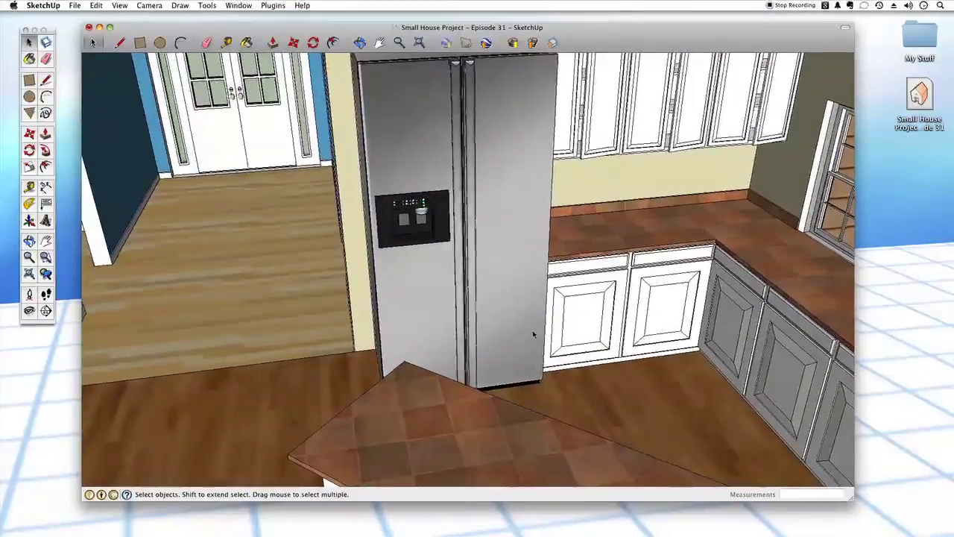
pyautogui.scroll(-5, 534, 335)
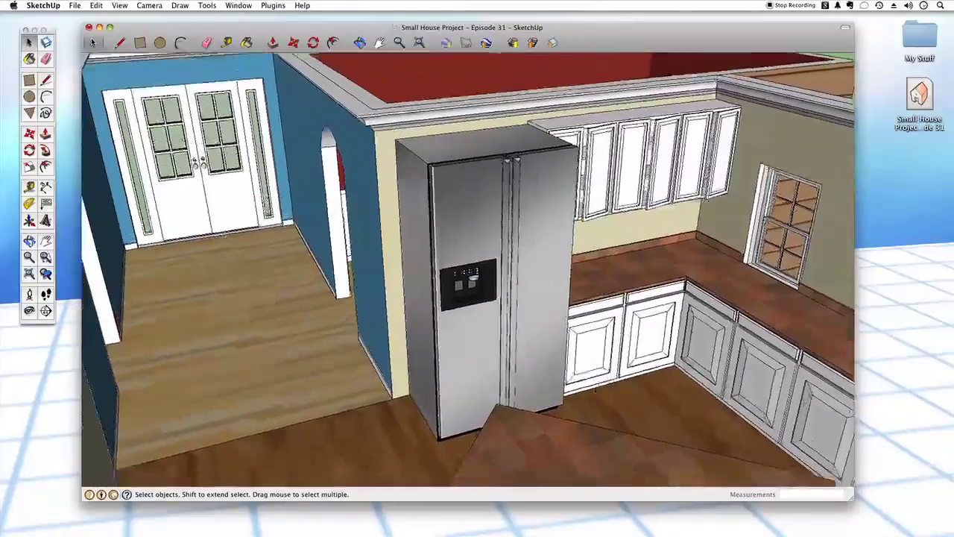
pyautogui.moveTo(595, 388); pyautogui.dragTo(587, 393, button='middle')
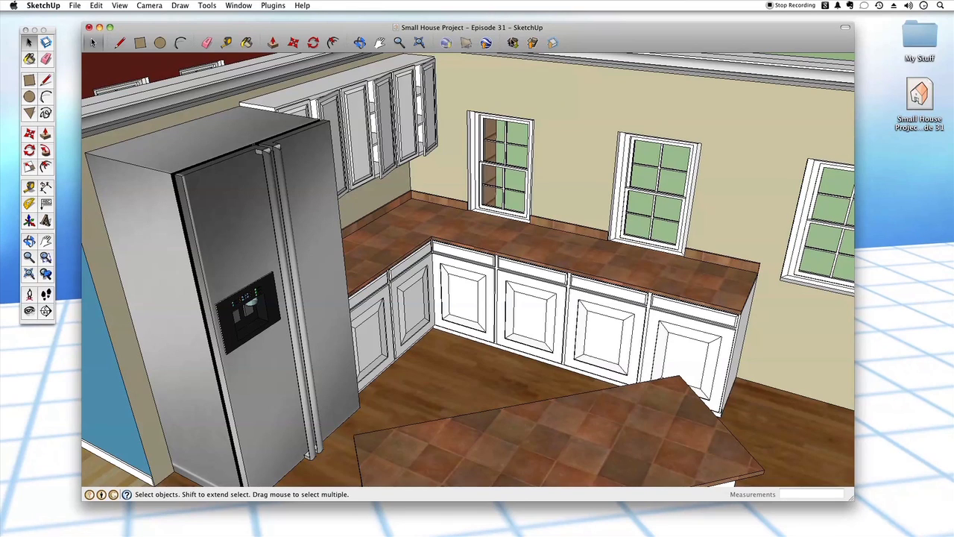
pyautogui.click(511, 40)
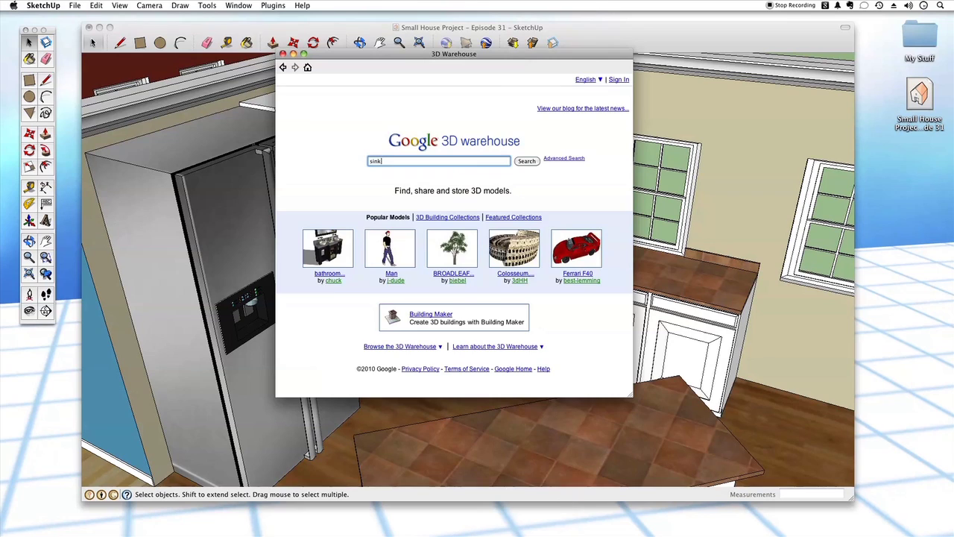
pyautogui.press('Return')
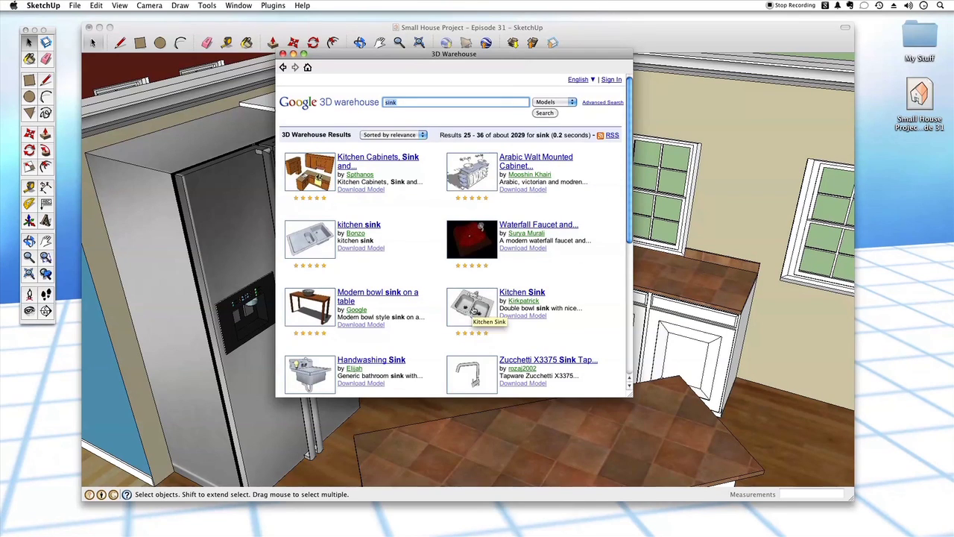
pyautogui.click(474, 309)
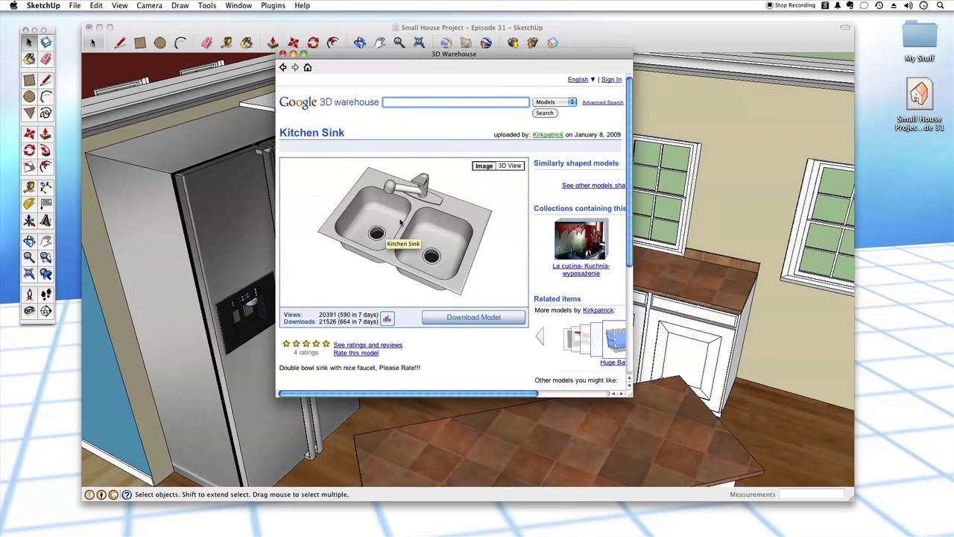
pyautogui.click(462, 316)
pyautogui.click(551, 184)
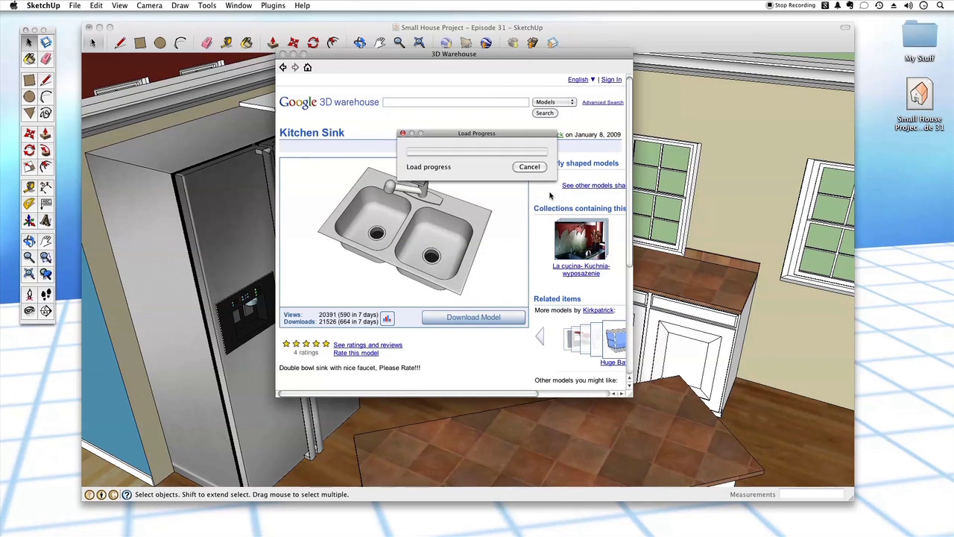
# - Place the sink over the island countertop and rotate it 45 degrees to run parallel with the island's edges
pyautogui.moveTo(515, 258); pyautogui.dragTo(533, 349, button='middle')
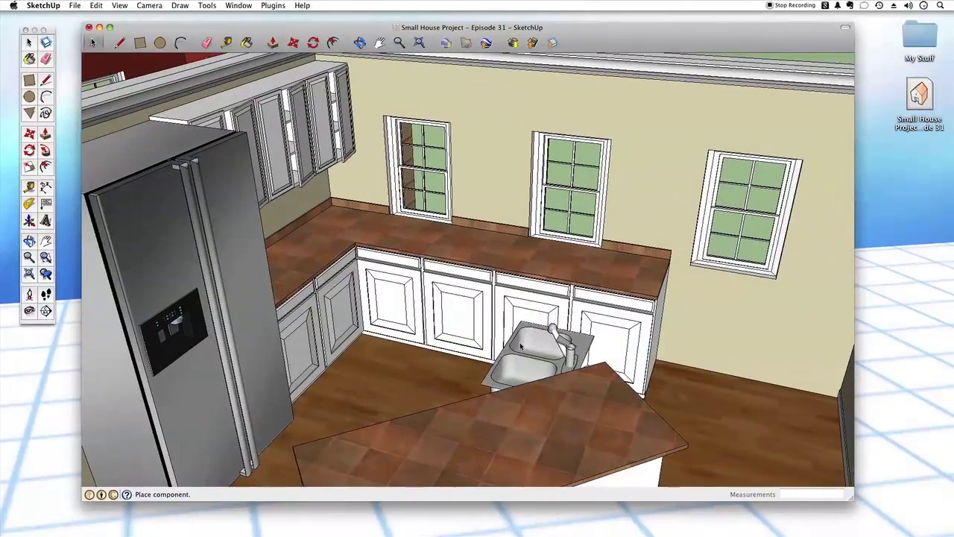
pyautogui.click(473, 238)
pyautogui.moveTo(498, 292); pyautogui.dragTo(523, 281, button='middle')
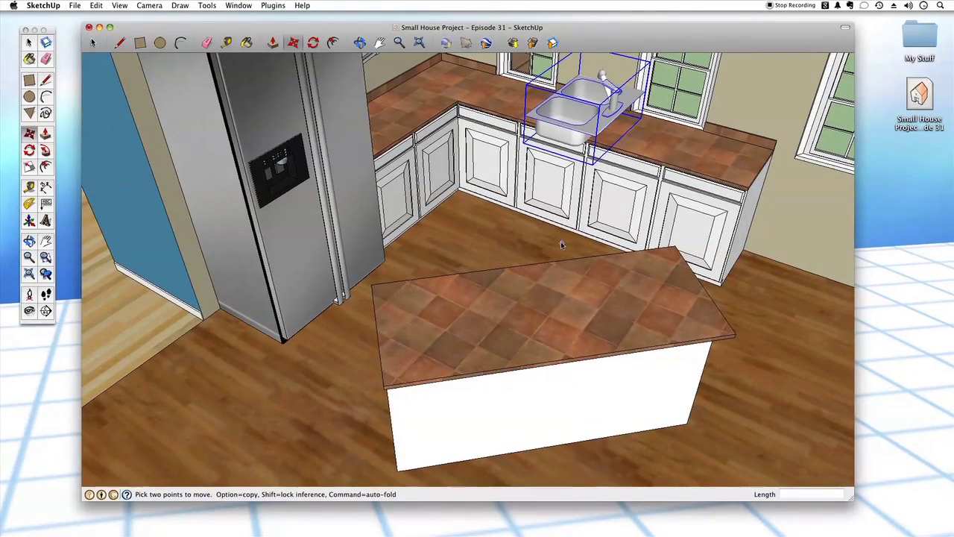
pyautogui.click(577, 111)
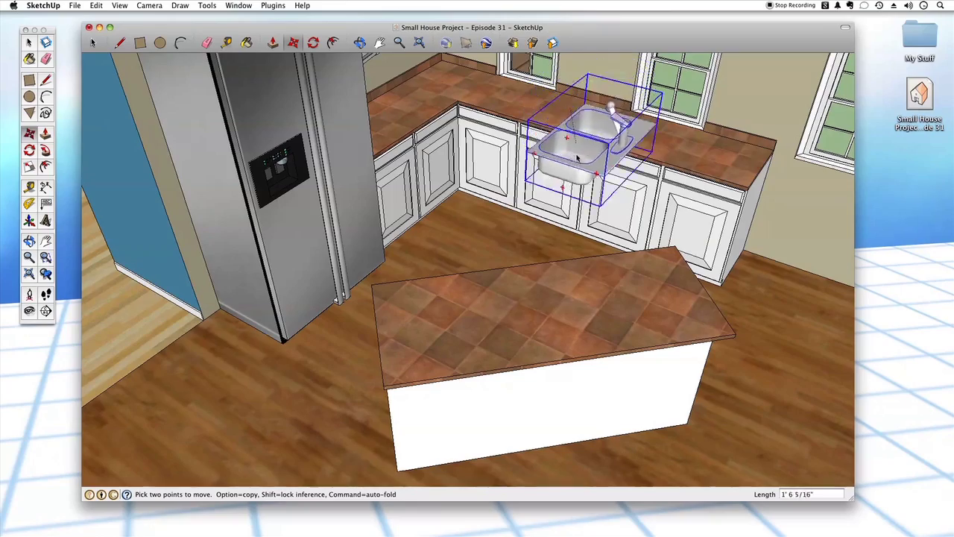
pyautogui.moveTo(509, 318); pyautogui.dragTo(472, 313, button='middle')
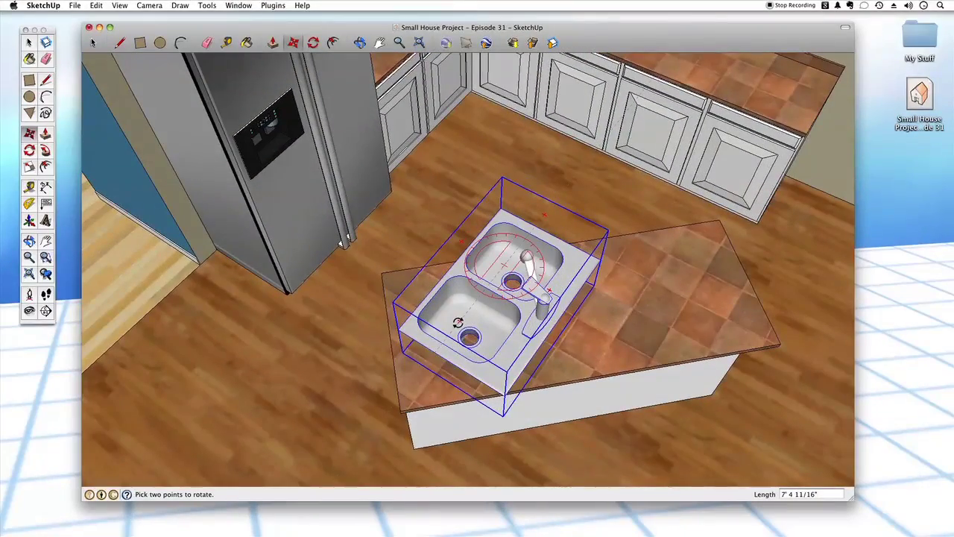
pyautogui.click(458, 321)
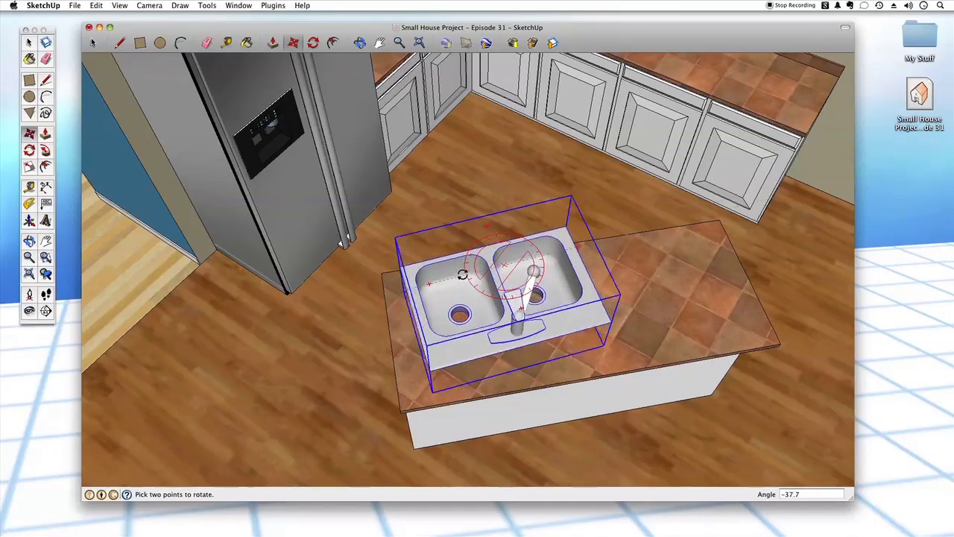
pyautogui.click(461, 273)
# - Shift the sink about 2 inches horizontally to position it within one end of the island countertop
pyautogui.moveTo(536, 410); pyautogui.dragTo(529, 340, button='middle')
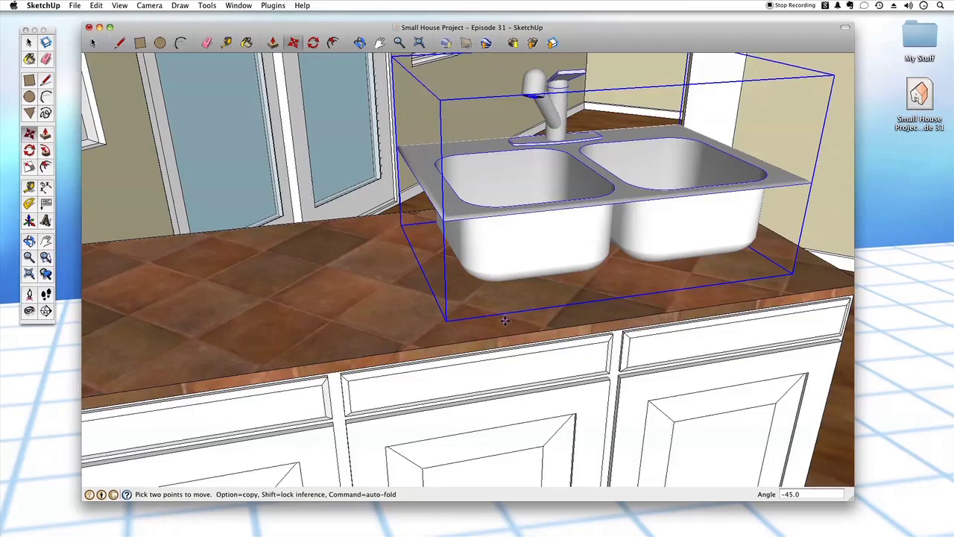
pyautogui.moveTo(504, 338); pyautogui.dragTo(509, 348, button='middle')
pyautogui.scroll(3, 510, 348)
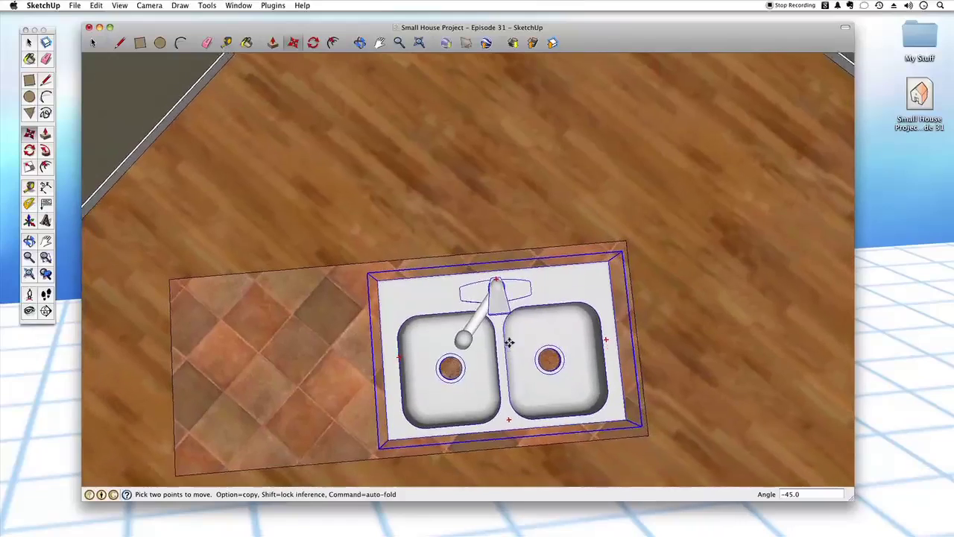
pyautogui.moveTo(547, 289); pyautogui.dragTo(527, 282, button='middle')
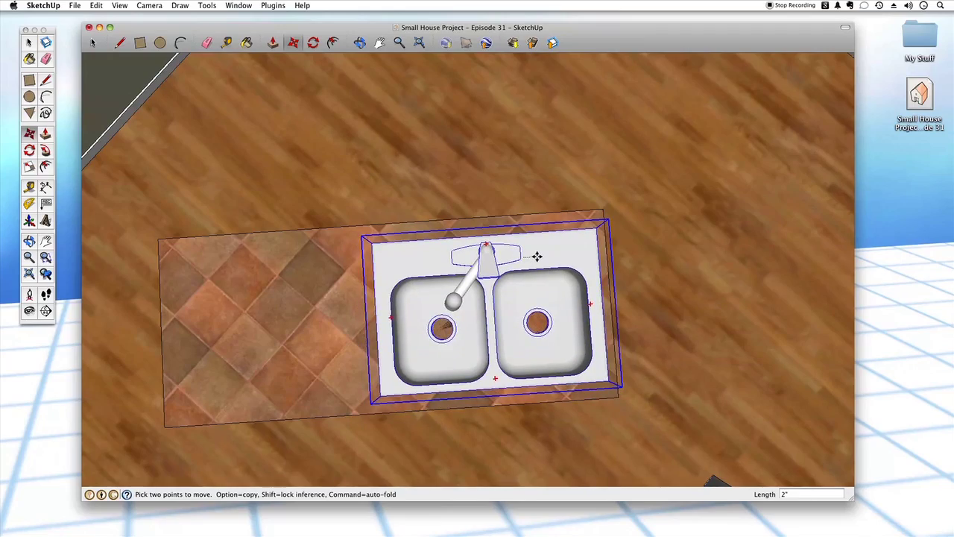
pyautogui.moveTo(575, 339); pyautogui.dragTo(473, 296, button='middle')
pyautogui.moveTo(489, 253); pyautogui.dragTo(431, 288, button='middle')
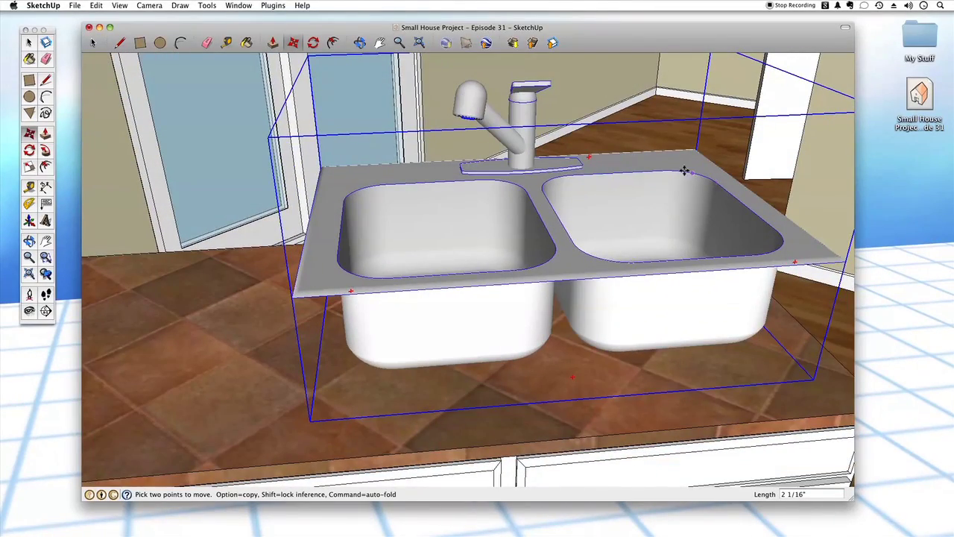
# - Lower the sink 9 inches vertically so its rim rests on the island countertop
pyautogui.scroll(10, 349, 225)
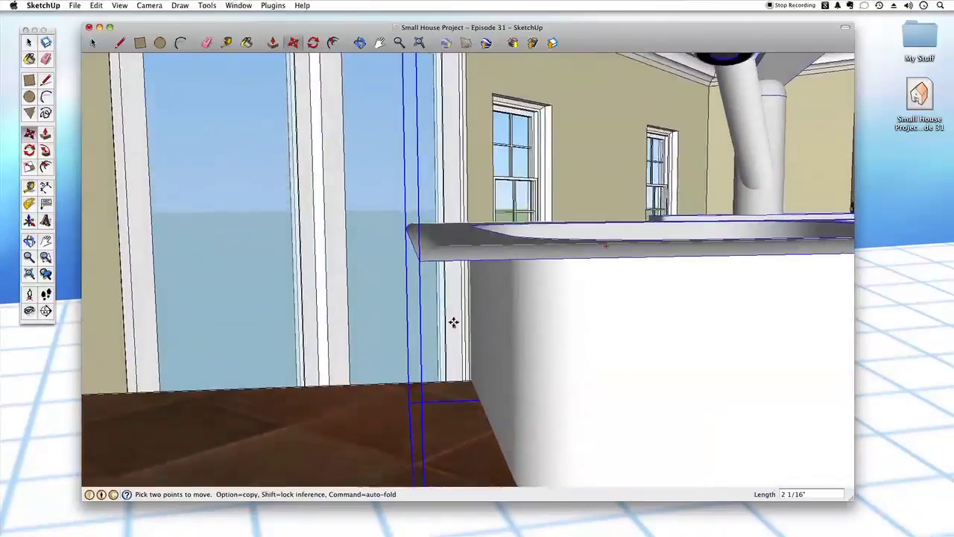
pyautogui.moveTo(453, 322); pyautogui.dragTo(430, 320, button='middle')
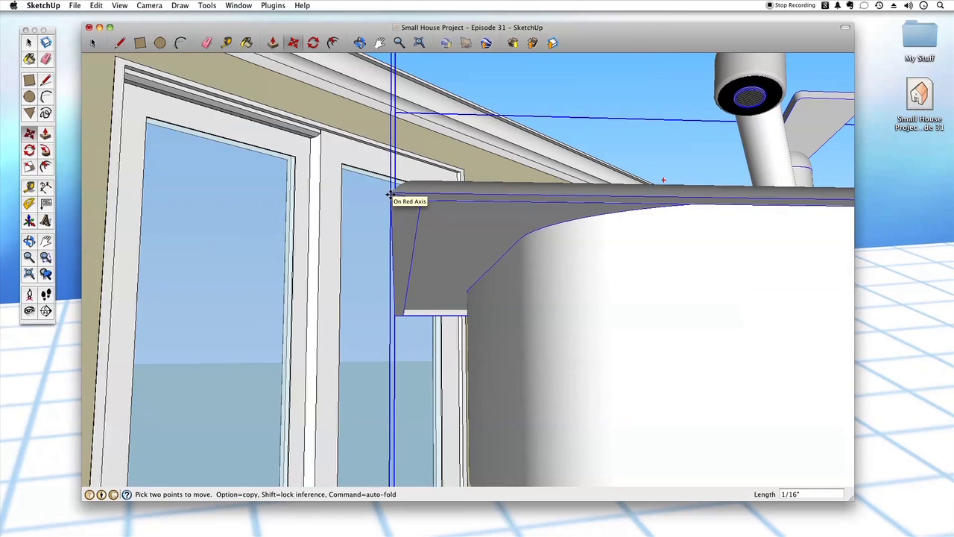
pyautogui.click(394, 215)
pyautogui.moveTo(394, 214); pyautogui.dragTo(401, 186)
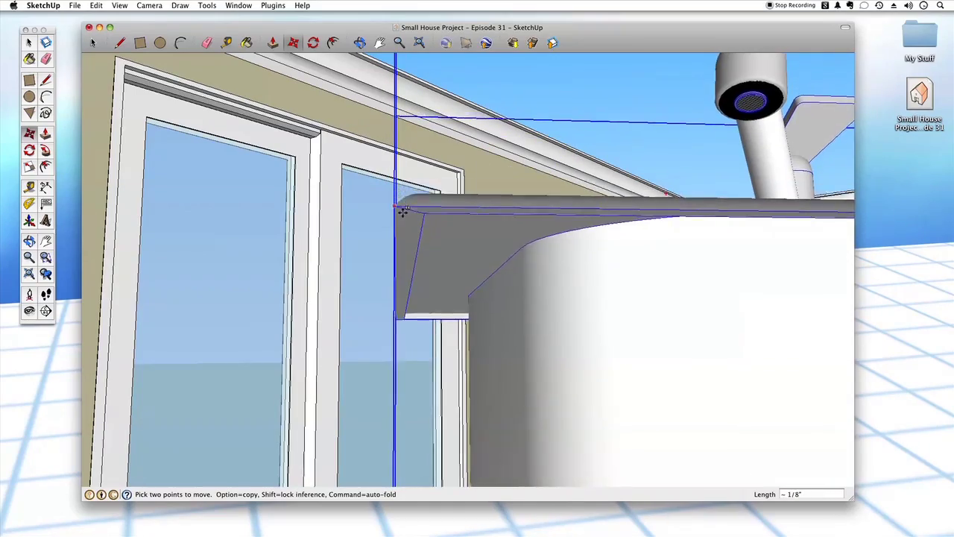
pyautogui.moveTo(419, 187); pyautogui.dragTo(424, 226, button='middle')
pyautogui.scroll(-3, 423, 227)
pyautogui.scroll(-3, 423, 225)
pyautogui.moveTo(424, 115); pyautogui.dragTo(415, 205, button='middle')
pyautogui.moveTo(387, 163); pyautogui.dragTo(368, 229)
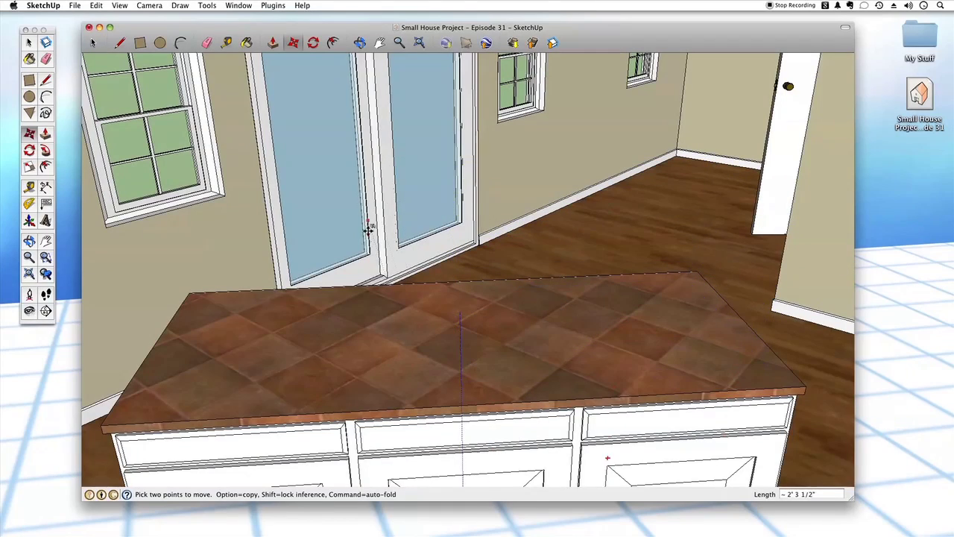
pyautogui.write('9')
pyautogui.press('Return')
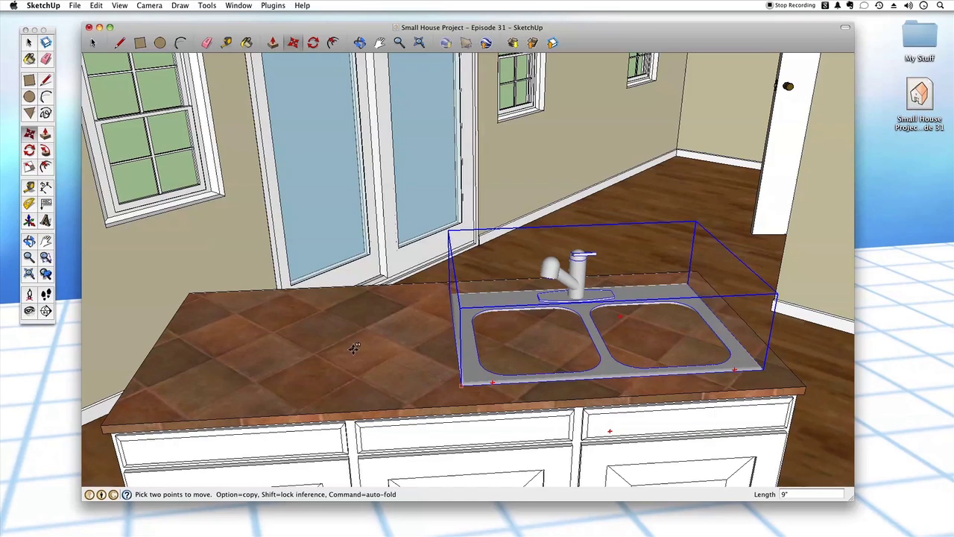
pyautogui.press('space')
# - Examine the sink's rim and bowl openings on the island countertop from close up
pyautogui.moveTo(479, 205); pyautogui.dragTo(481, 285, button='middle')
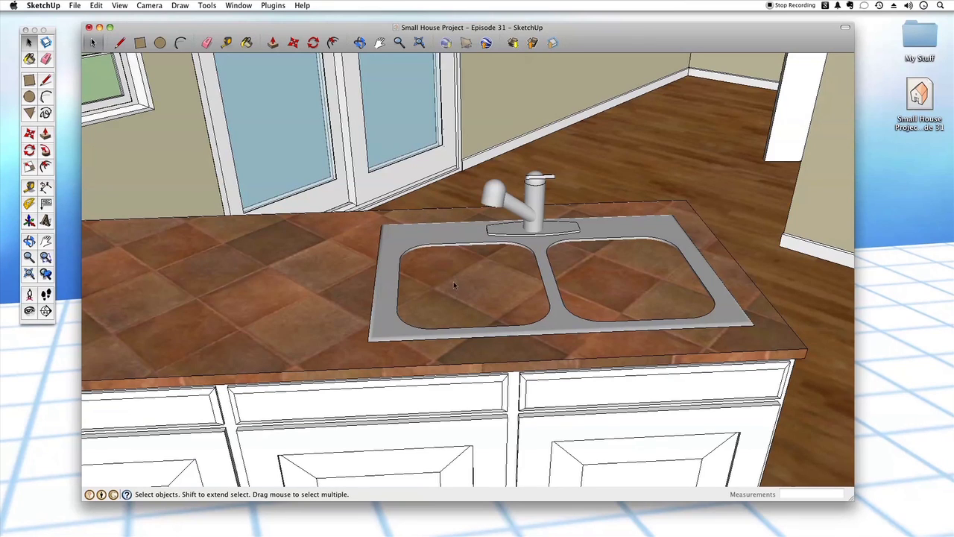
pyautogui.moveTo(475, 272); pyautogui.dragTo(478, 272, button='middle')
pyautogui.scroll(4, 478, 271)
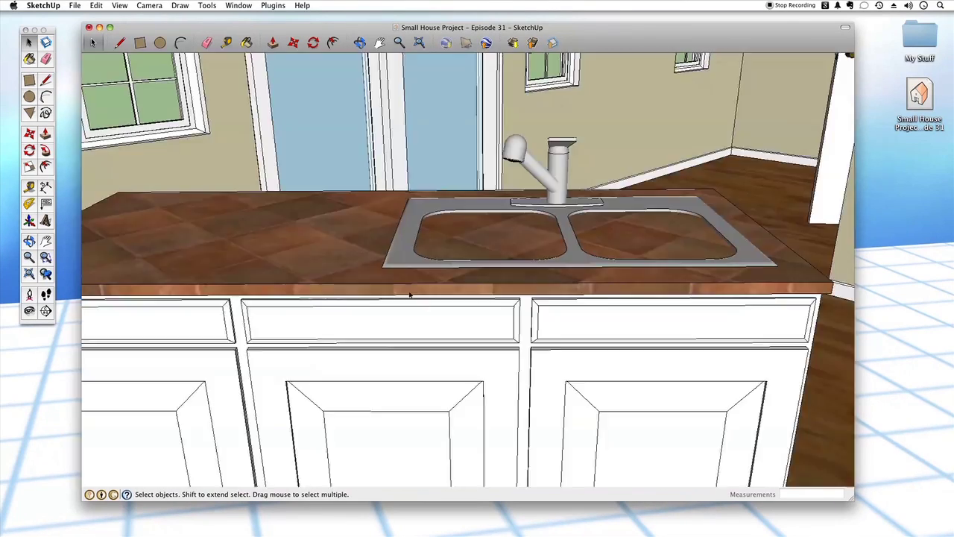
pyautogui.scroll(3, 462, 325)
pyautogui.scroll(5, 462, 325)
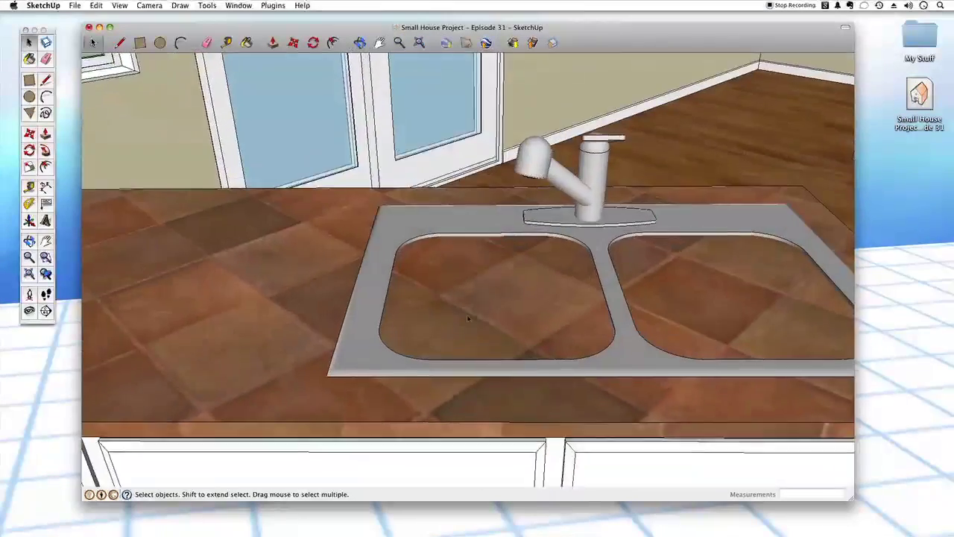
pyautogui.click(409, 280)
pyautogui.scroll(-1, 429, 285)
pyautogui.doubleClick(432, 282)
pyautogui.moveTo(434, 281); pyautogui.dragTo(439, 333, button='middle')
pyautogui.scroll(4, 439, 334)
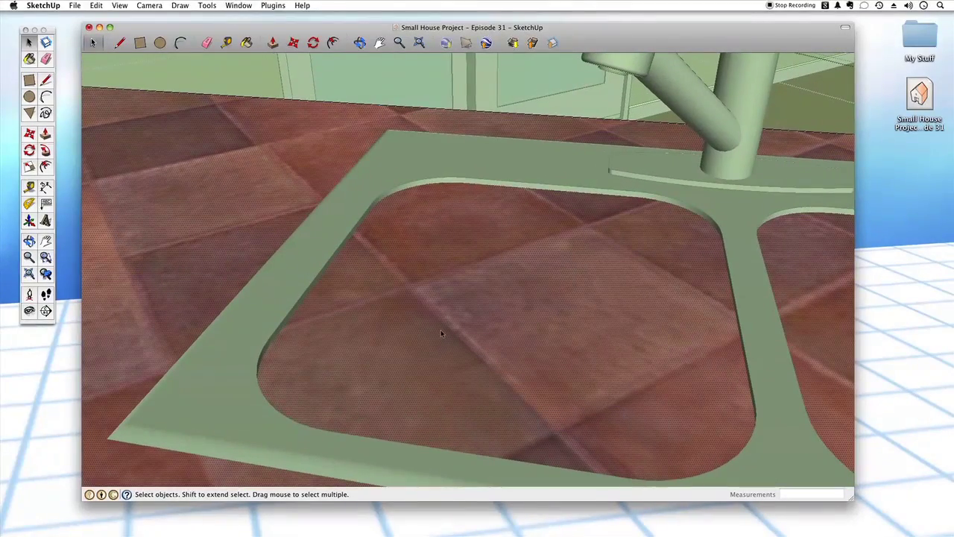
pyautogui.moveTo(431, 300); pyautogui.dragTo(458, 270, button='middle')
pyautogui.scroll(2, 458, 270)
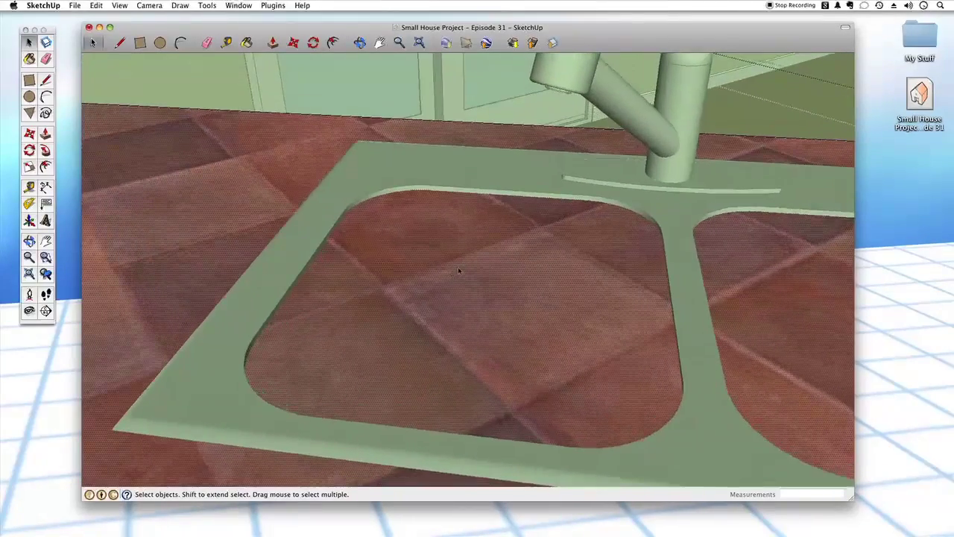
pyautogui.press('l')
pyautogui.scroll(5, 402, 277)
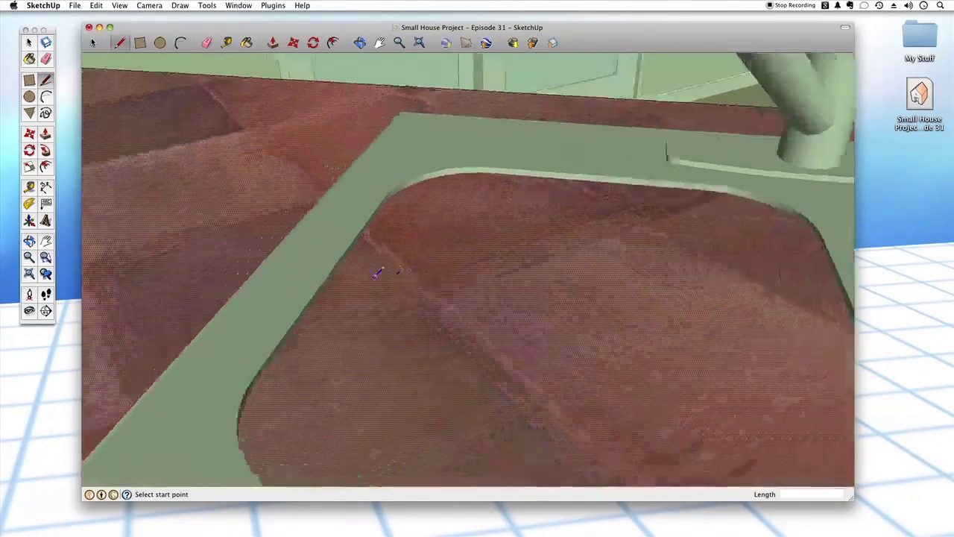
pyautogui.click(329, 279)
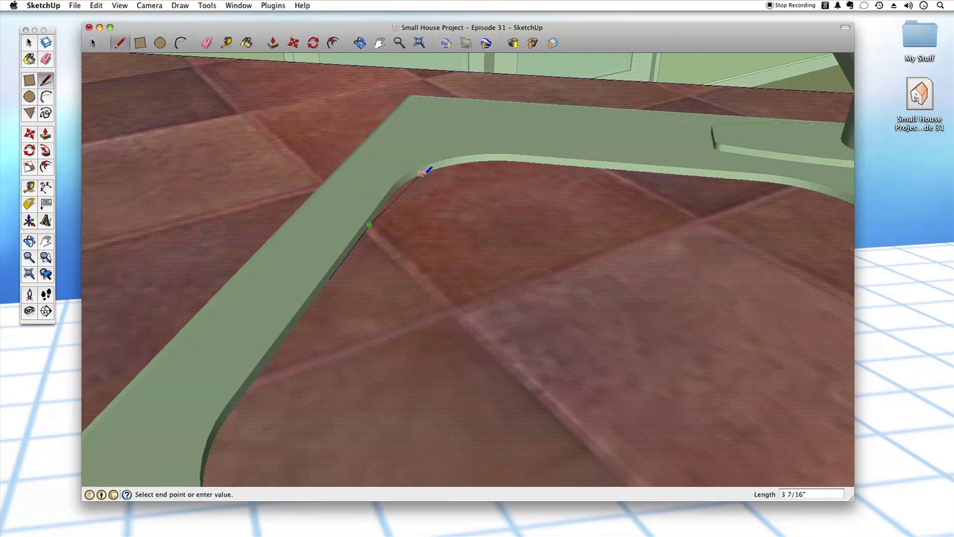
pyautogui.press('Escape')
pyautogui.press('space')
pyautogui.moveTo(463, 229); pyautogui.dragTo(530, 370, button='middle')
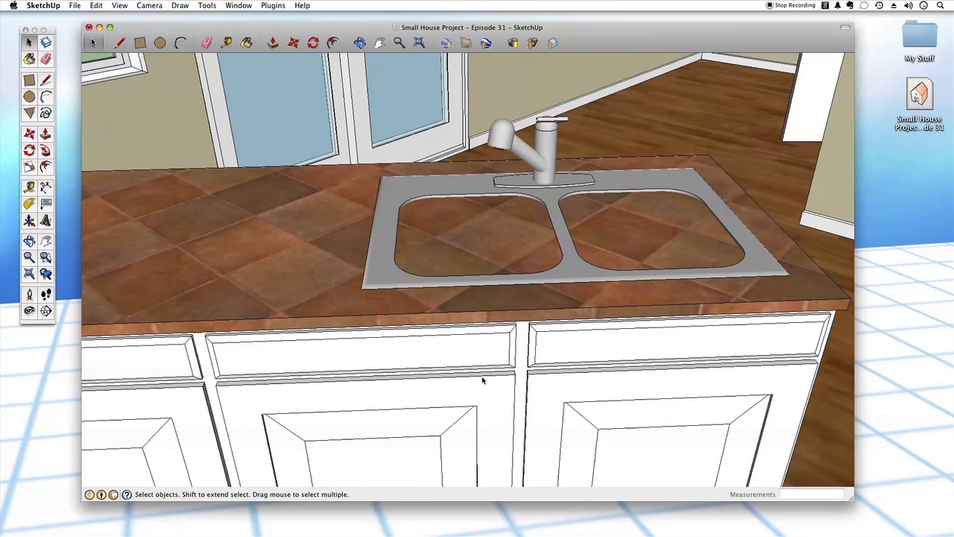
pyautogui.rightClick(428, 234)
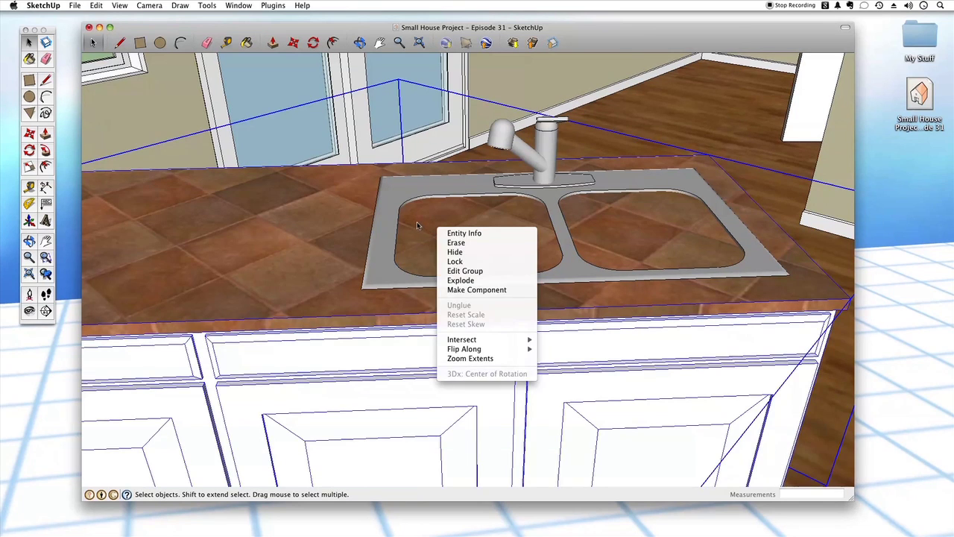
pyautogui.moveTo(414, 224); pyautogui.dragTo(585, 246, button='middle')
pyautogui.click(437, 103)
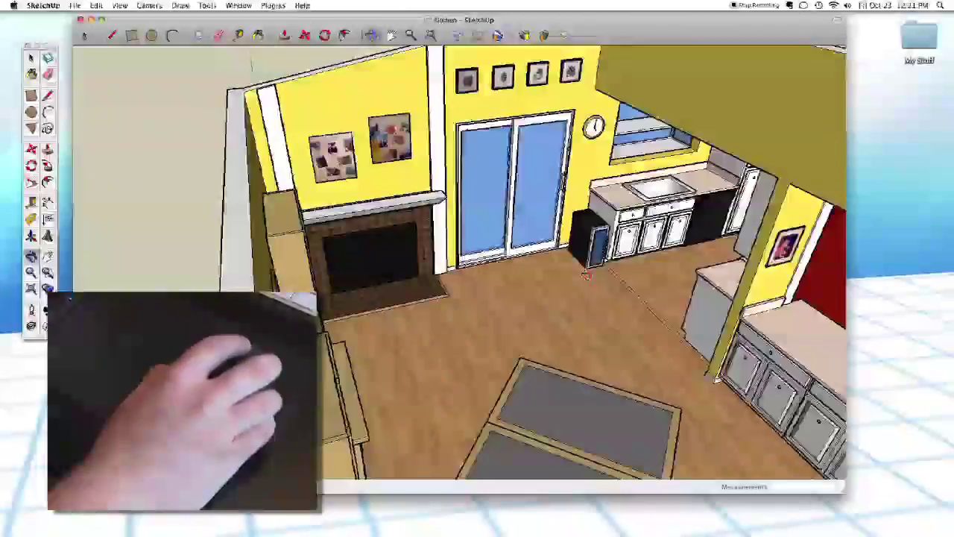
# - Examine the yellow kitchen model's sink counter, base cabinets and window from close up and from farther back
pyautogui.keyDown('shift'); pyautogui.moveTo(586, 275); pyautogui.dragTo(563, 243, button='middle'); pyautogui.keyUp('shift')
pyautogui.moveTo(452, 251); pyautogui.dragTo(541, 220, button='middle')
pyautogui.scroll(3, 474, 263)
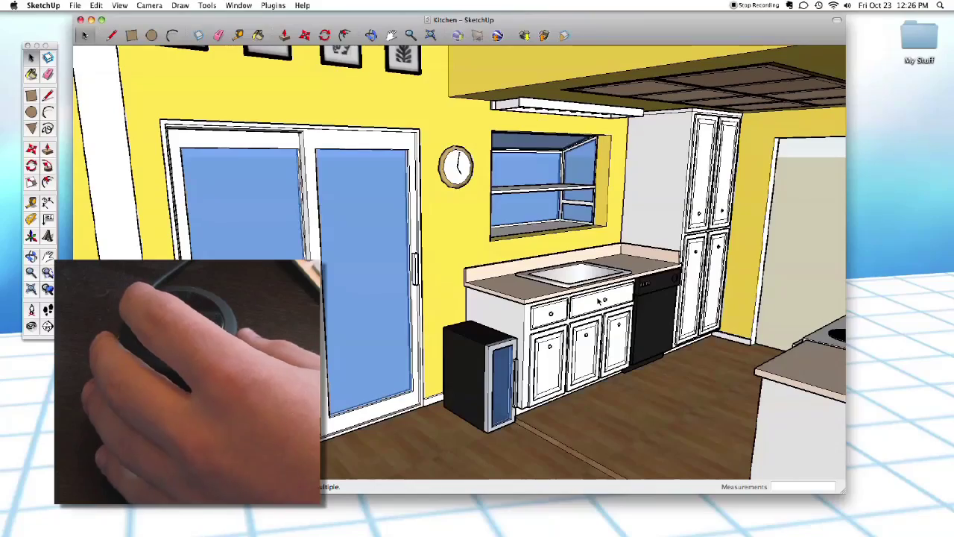
pyautogui.scroll(5, 599, 300)
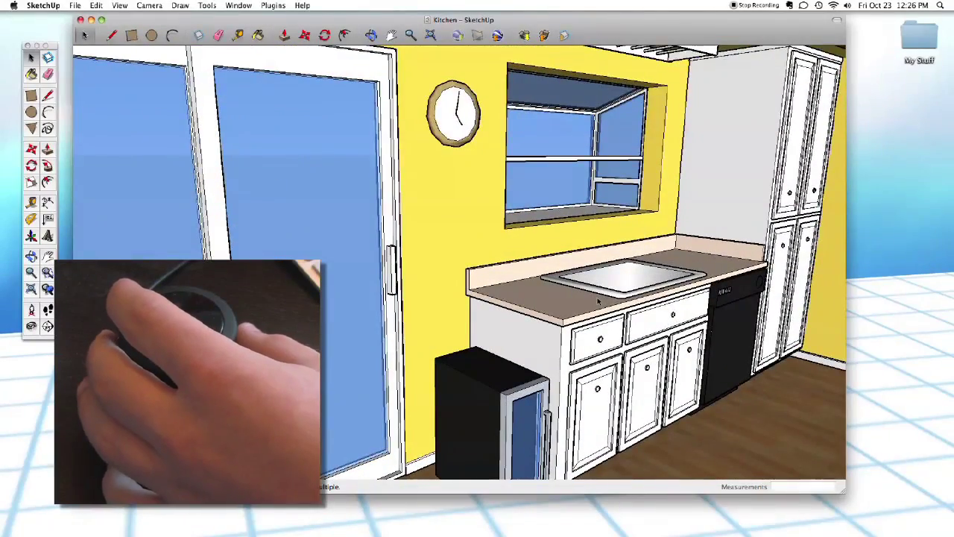
pyautogui.scroll(-5, 599, 299)
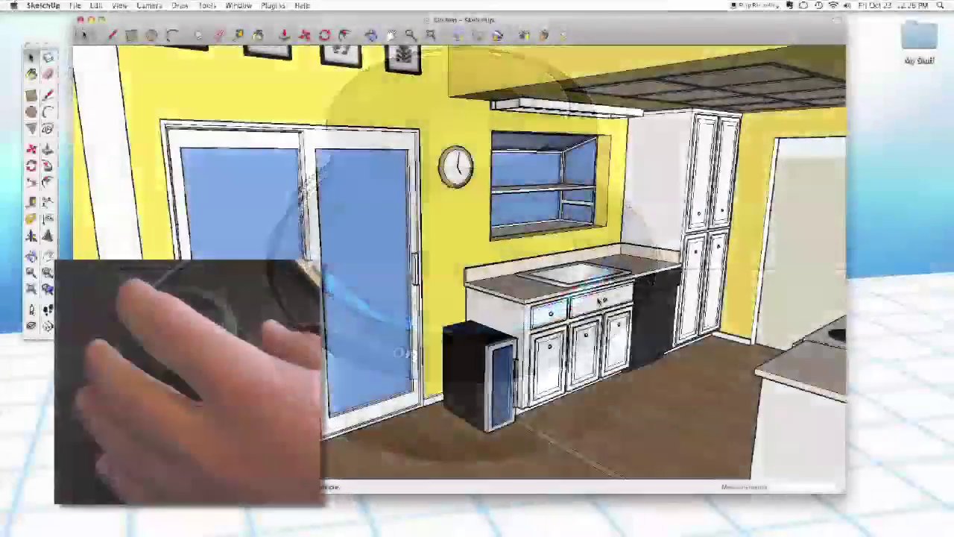
pyautogui.scroll(4, 598, 301)
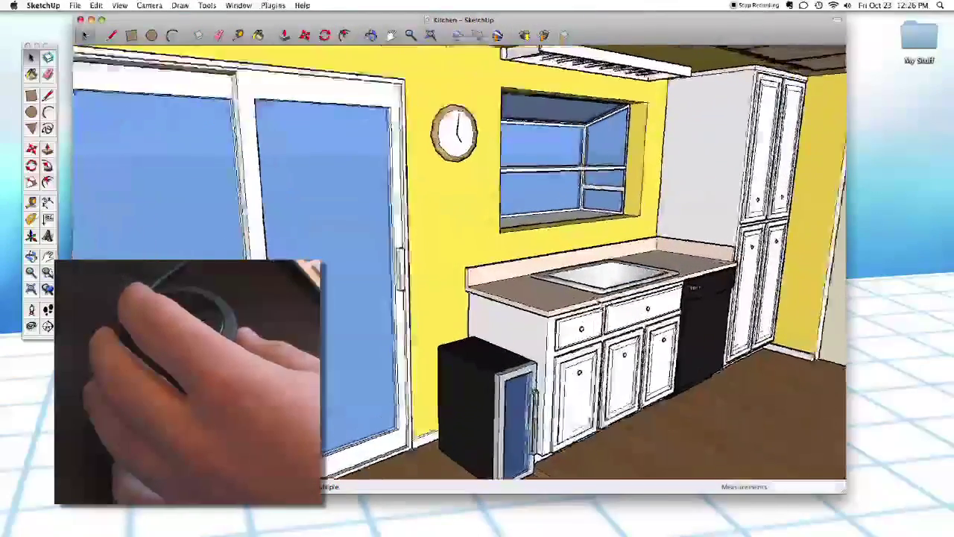
pyautogui.scroll(-4, 598, 301)
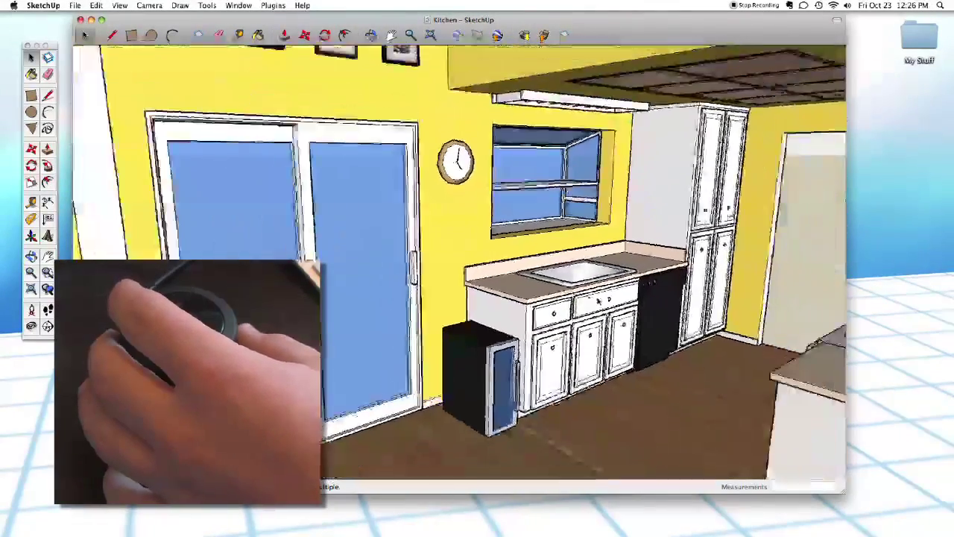
pyautogui.scroll(-3, 598, 301)
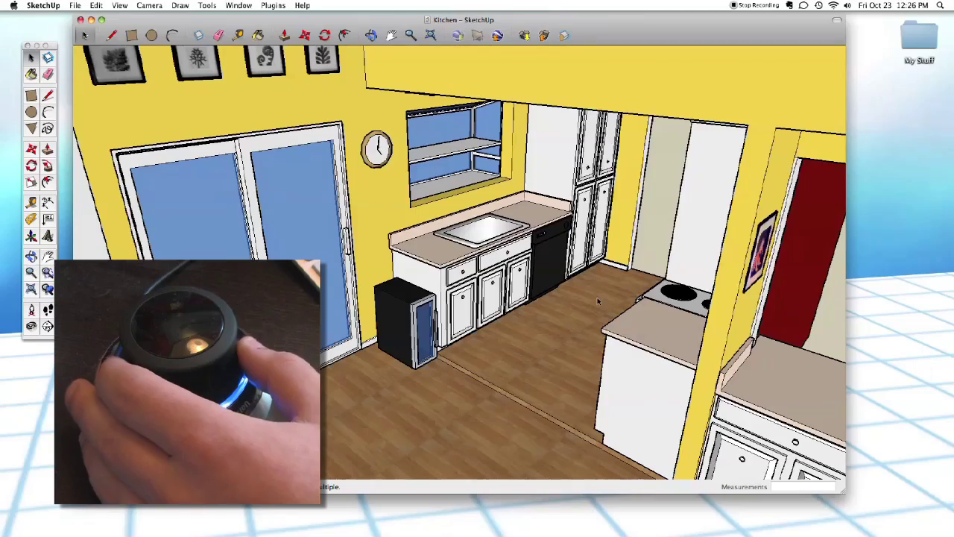
pyautogui.scroll(1, 598, 301)
pyautogui.scroll(1, 597, 301)
pyautogui.scroll(1, 598, 301)
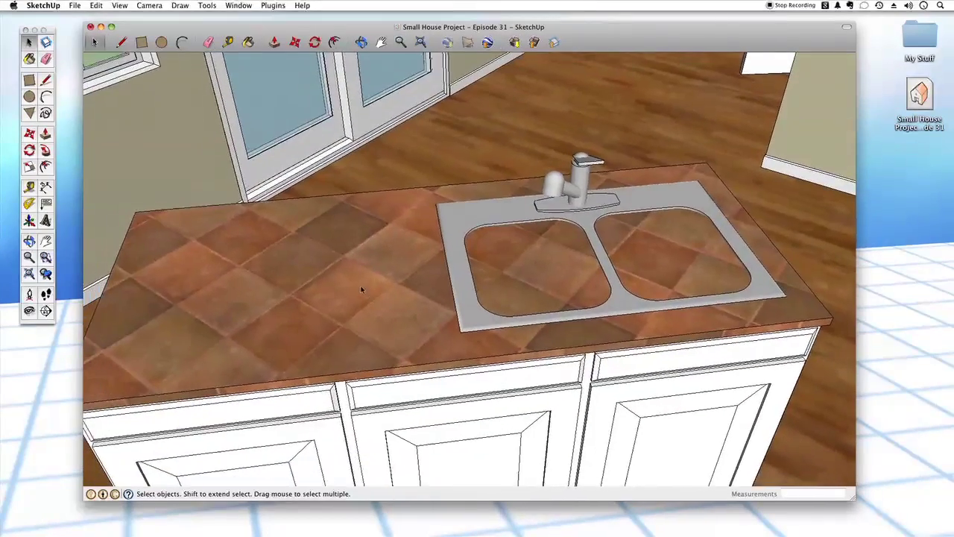
# - Open the island cabinet and countertop group for editing in the Small House Project model
pyautogui.moveTo(361, 290); pyautogui.dragTo(364, 293, button='middle')
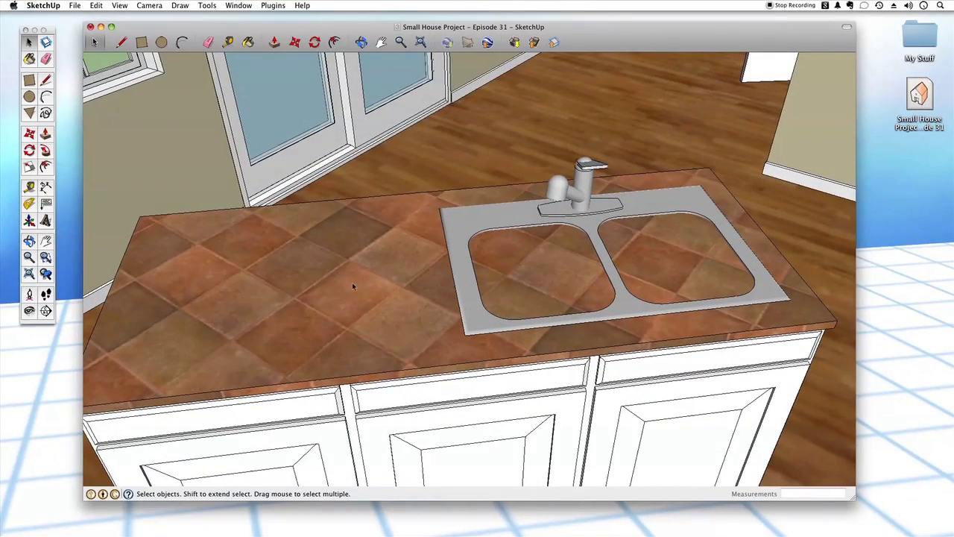
pyautogui.click(363, 319)
pyautogui.moveTo(441, 185); pyautogui.dragTo(484, 234, button='middle')
pyautogui.click(402, 77)
pyautogui.scroll(5, 485, 233)
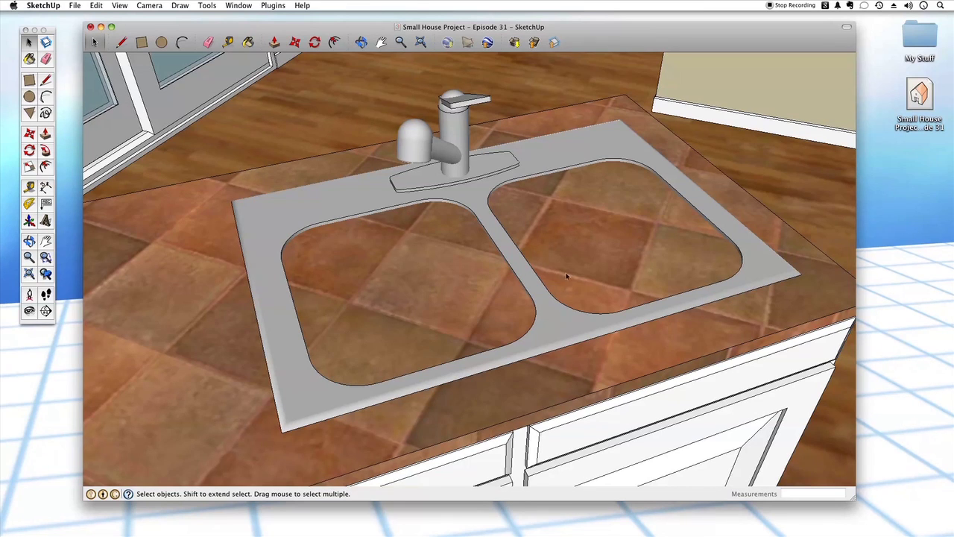
pyautogui.moveTo(597, 273); pyautogui.dragTo(447, 183, button='middle')
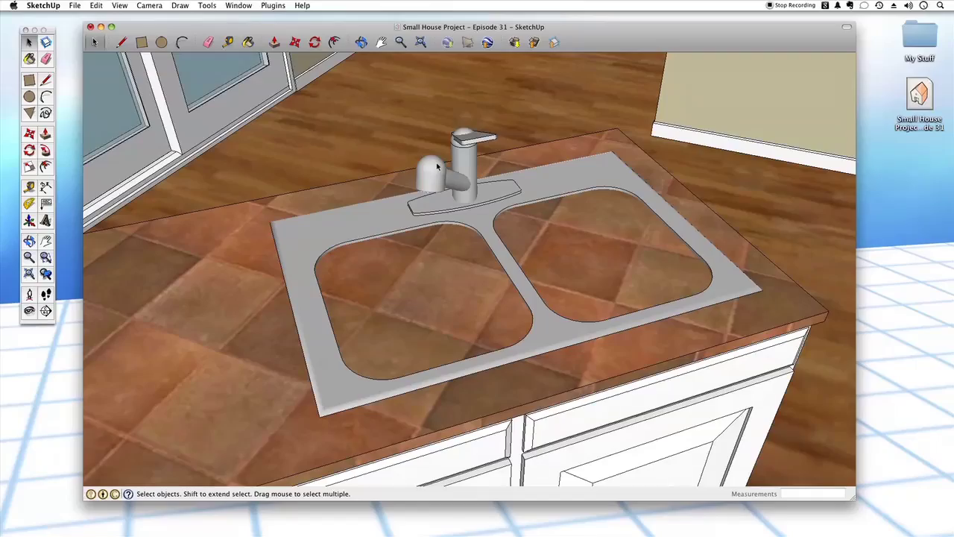
pyautogui.click(470, 199)
pyautogui.moveTo(572, 282)
pyautogui.mouseDown(button='middle')
pyautogui.moveTo(363, 318)
pyautogui.moveTo(414, 370)
pyautogui.moveTo(397, 296)
pyautogui.mouseUp(button='middle')
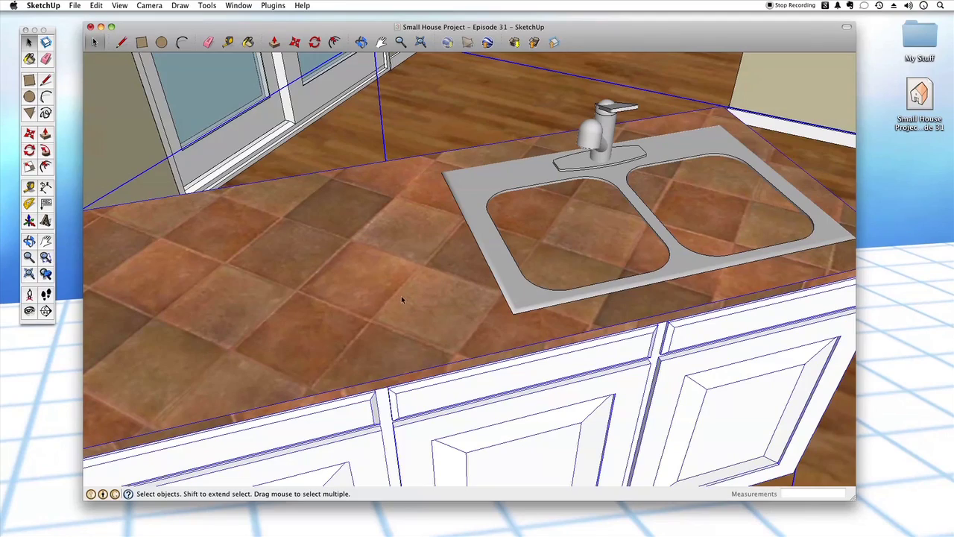
pyautogui.doubleClick(401, 295)
# - Select all connected geometry of the island countertop and intersect it with the model
pyautogui.click(410, 297)
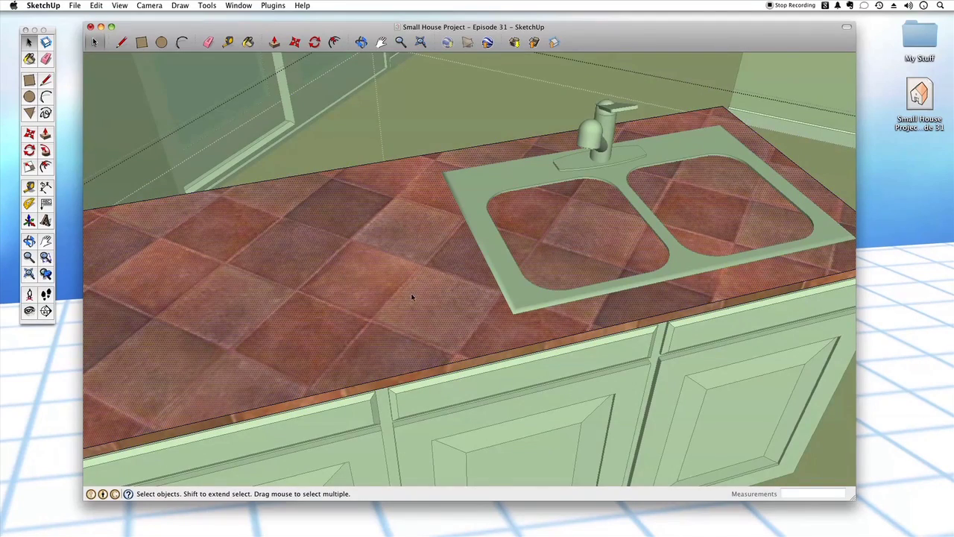
pyautogui.scroll(-5, 403, 301)
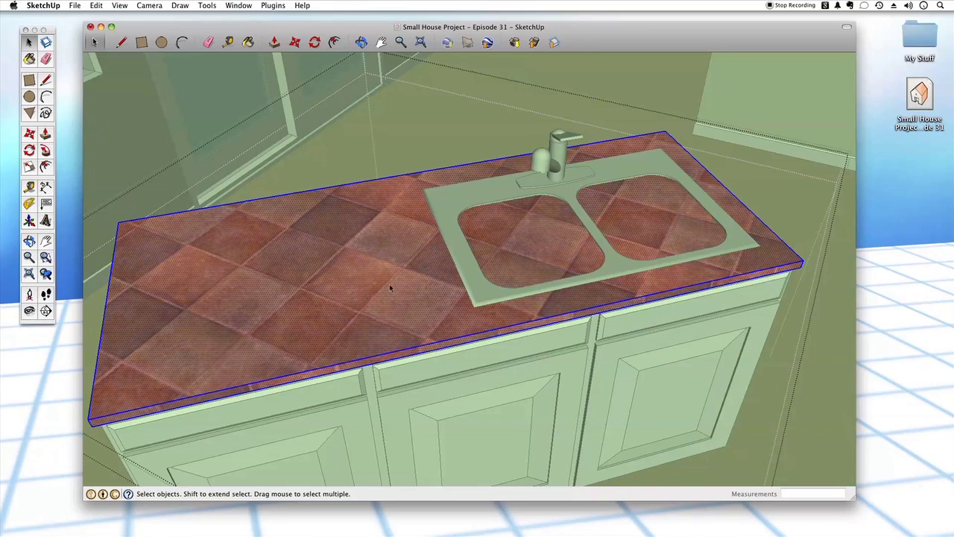
pyautogui.hscroll(-1, 379, 291)
pyautogui.scroll(2, 378, 282)
pyautogui.tripleClick(352, 223)
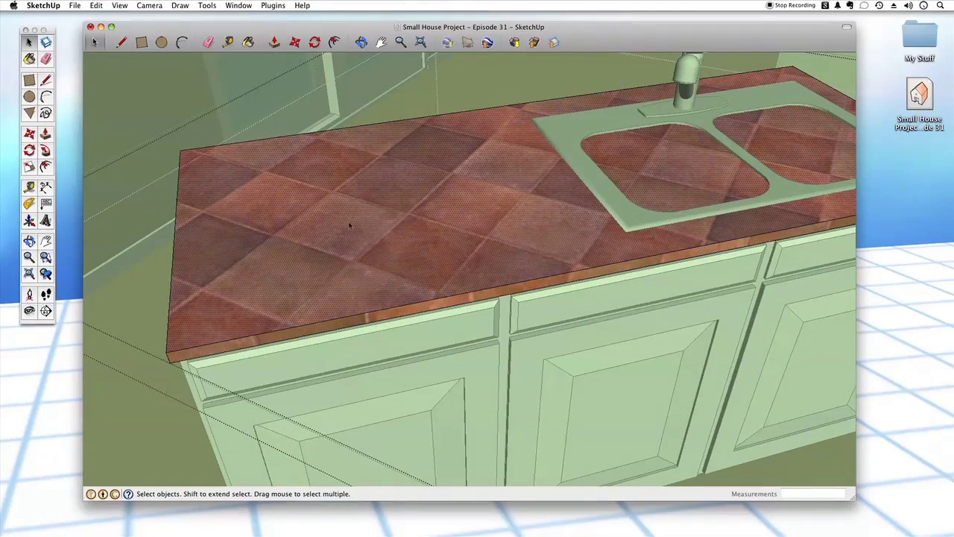
pyautogui.moveTo(418, 240); pyautogui.dragTo(489, 179, button='middle')
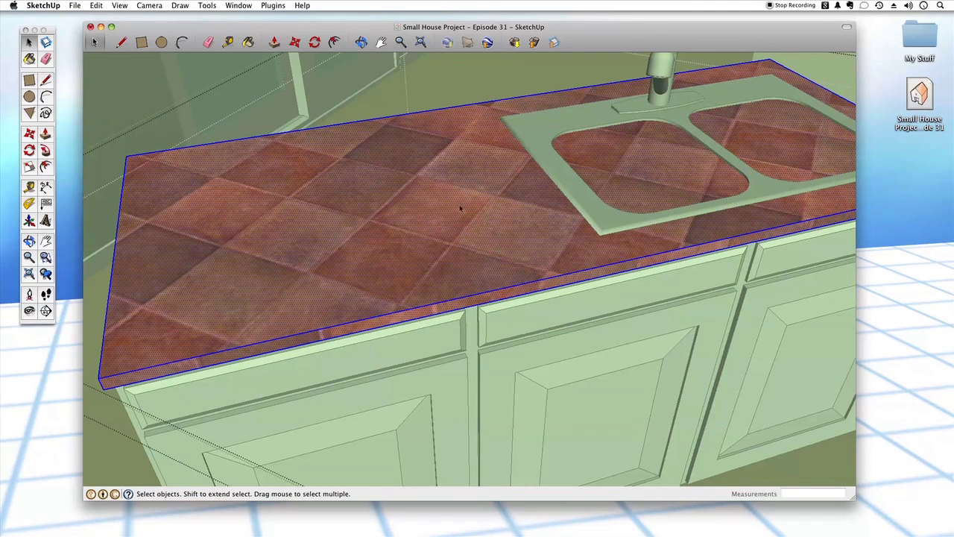
pyautogui.keyDown('shift'); pyautogui.moveTo(522, 263); pyautogui.dragTo(422, 276, button='middle'); pyautogui.keyUp('shift')
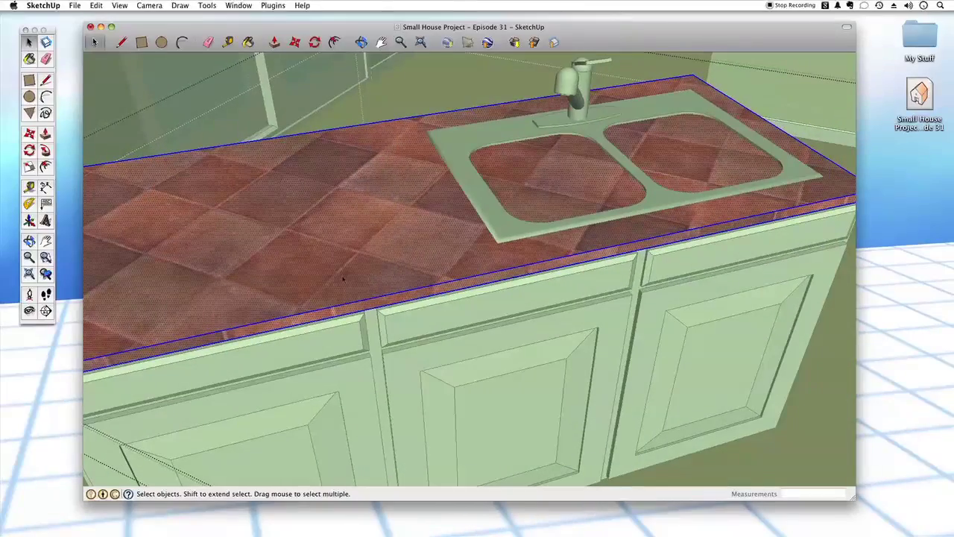
pyautogui.rightClick(419, 226)
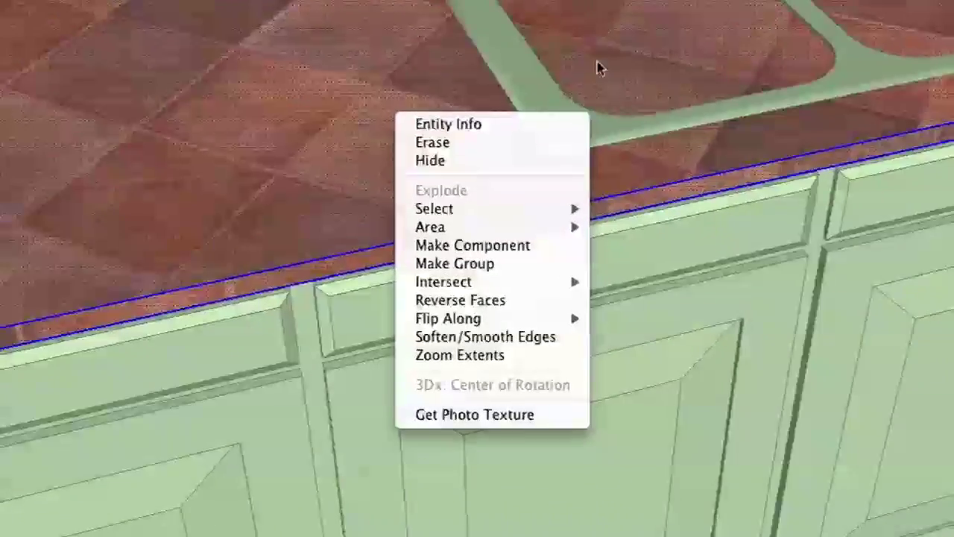
pyautogui.moveTo(532, 283)
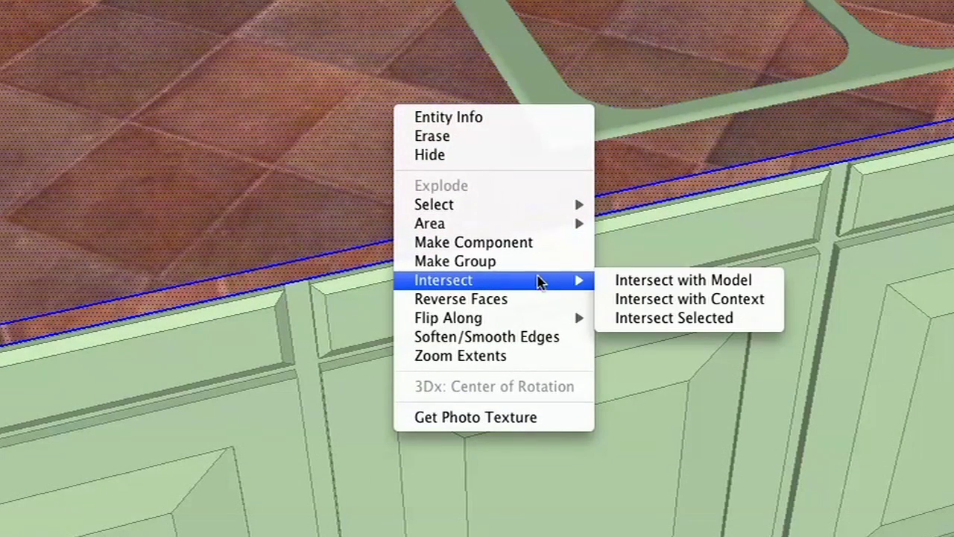
pyautogui.moveTo(568, 289)
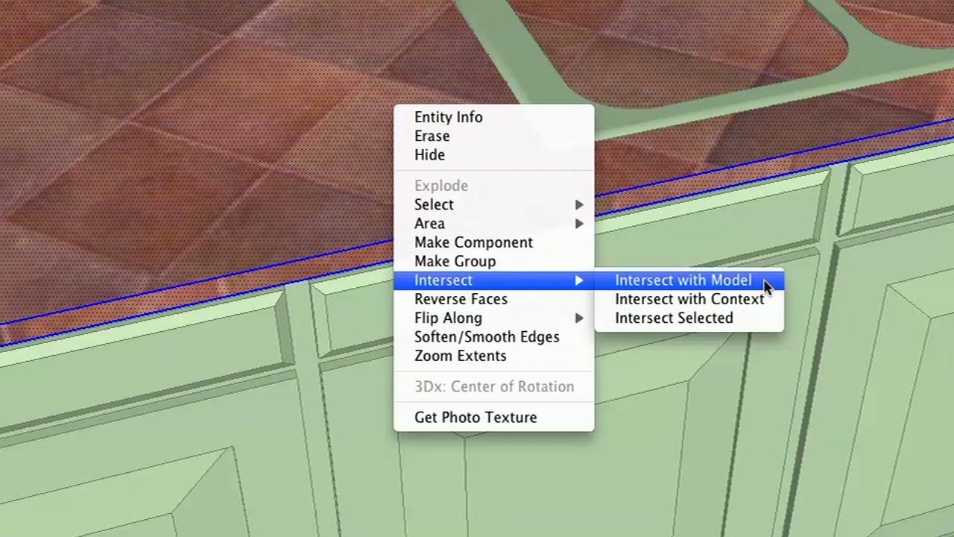
pyautogui.click(764, 283)
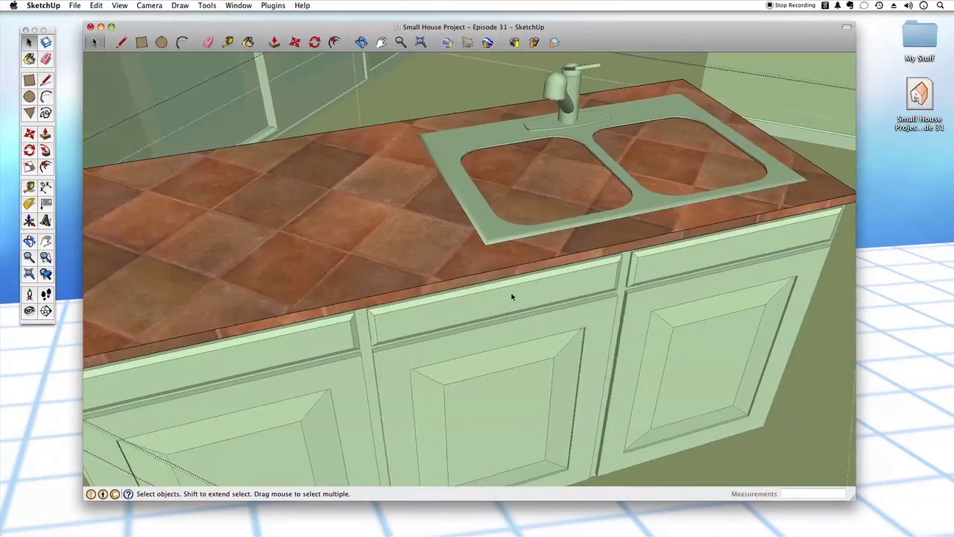
# - Check how the countertop surface is divided by selecting the face within the sink's outline and the face around it
pyautogui.scroll(8, 493, 306)
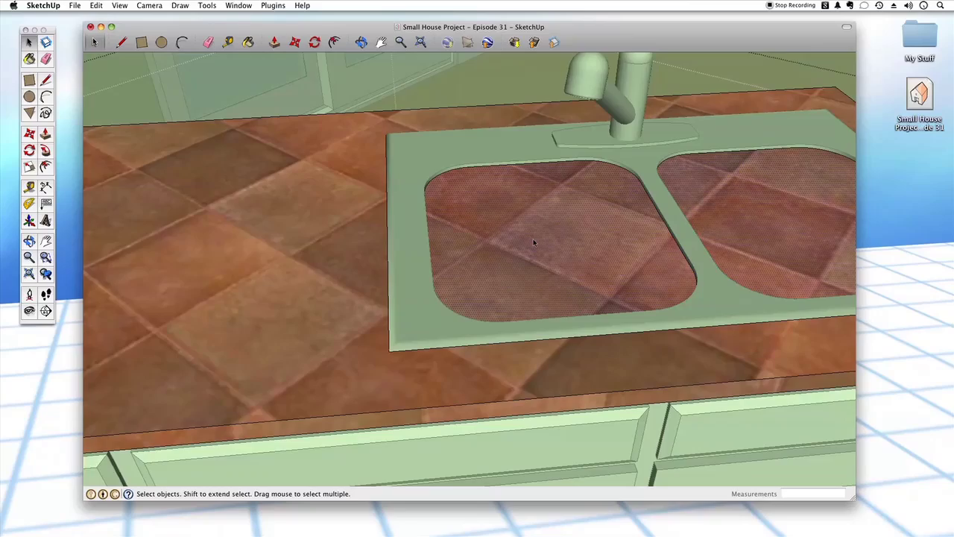
pyautogui.moveTo(533, 238)
pyautogui.mouseDown(button='middle')
pyautogui.moveTo(538, 223)
pyautogui.moveTo(544, 237)
pyautogui.mouseUp(button='middle')
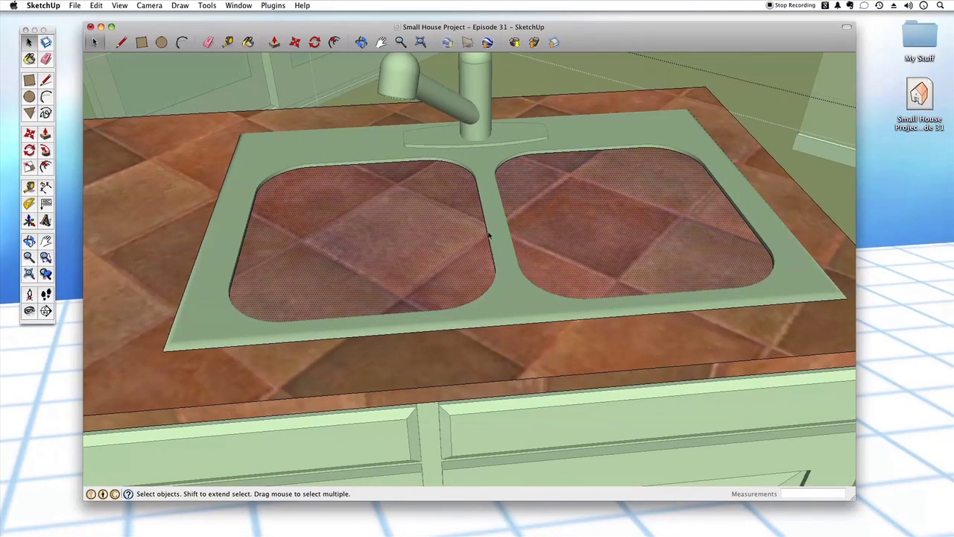
pyautogui.moveTo(481, 249)
pyautogui.mouseDown(button='middle')
pyautogui.moveTo(301, 270)
pyautogui.moveTo(279, 287)
pyautogui.mouseUp(button='middle')
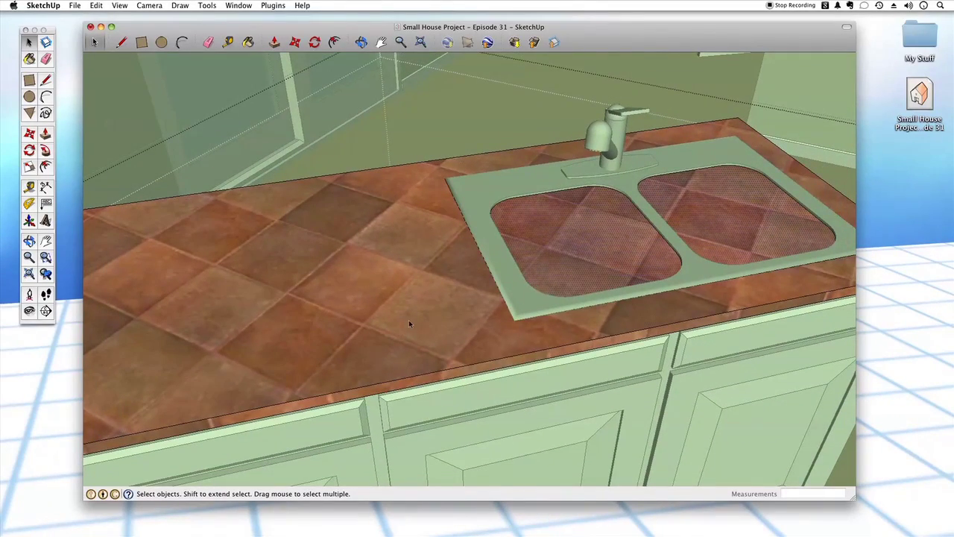
pyautogui.click(412, 325)
pyautogui.click(386, 328)
pyautogui.click(392, 294)
pyautogui.click(395, 284)
pyautogui.scroll(3, 442, 324)
pyautogui.scroll(3, 442, 325)
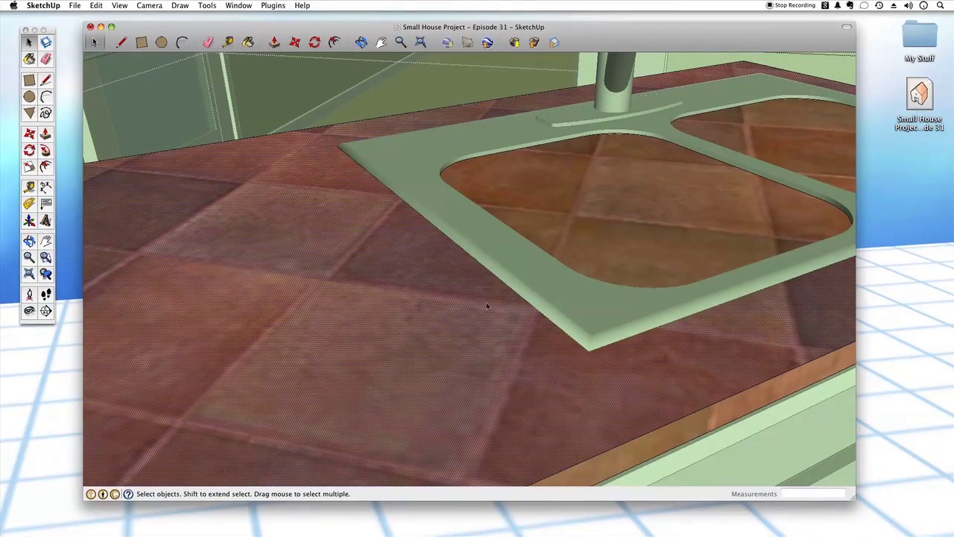
pyautogui.moveTo(345, 155)
pyautogui.mouseDown(button='middle')
pyautogui.moveTo(373, 196)
pyautogui.moveTo(395, 335)
pyautogui.moveTo(429, 338)
pyautogui.moveTo(394, 267)
pyautogui.mouseUp(button='middle')
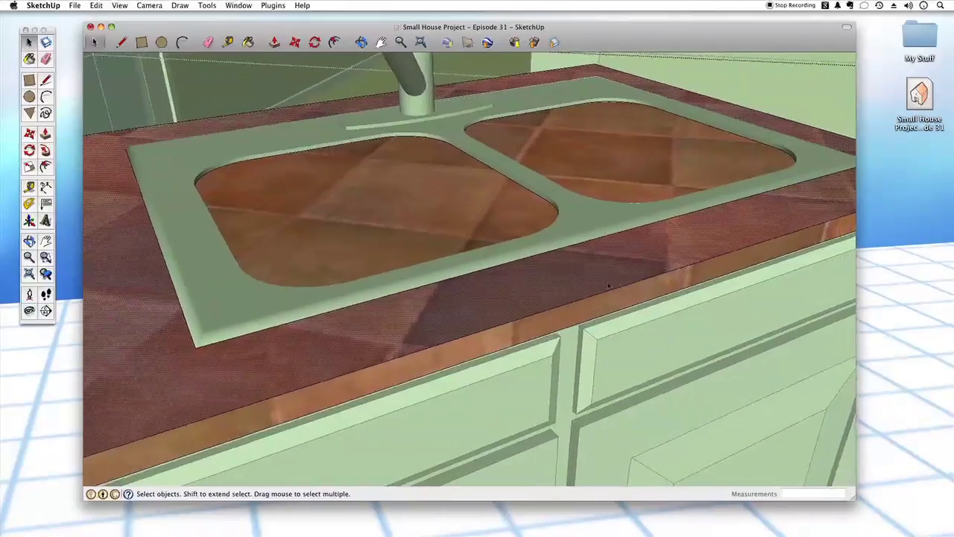
pyautogui.scroll(4, 393, 267)
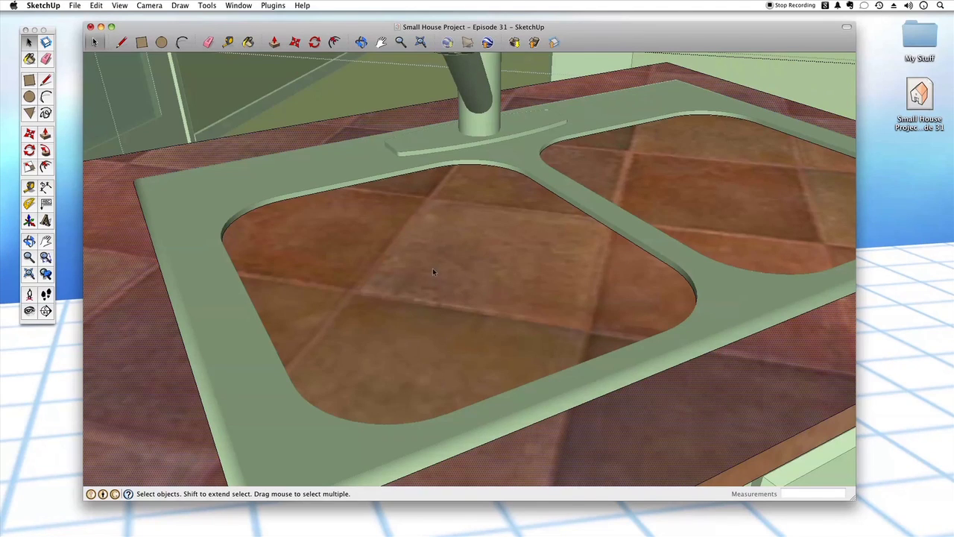
pyautogui.click(437, 237)
pyautogui.scroll(-5, 497, 330)
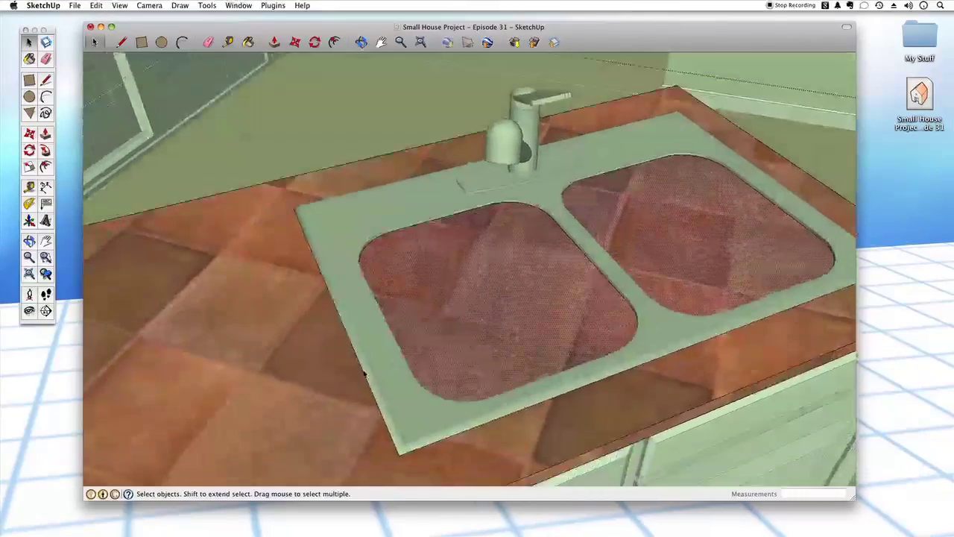
# - Delete the countertop faces covering both sink bowls, toggling the deletion off and on to compare, and clear the selection
pyautogui.click(351, 361)
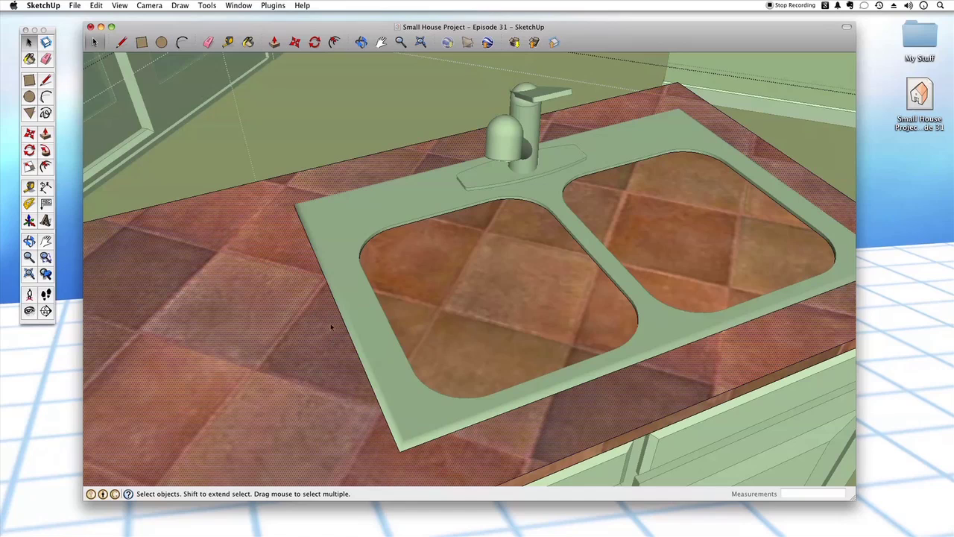
pyautogui.click(456, 258)
pyautogui.press('Delete')
pyautogui.press('super+z')
pyautogui.press('super+z')
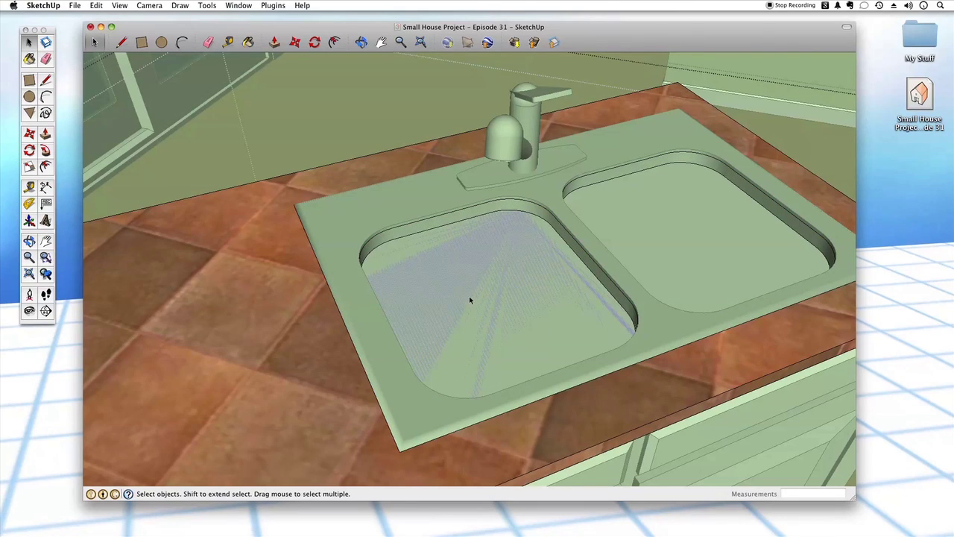
pyautogui.press('super+z')
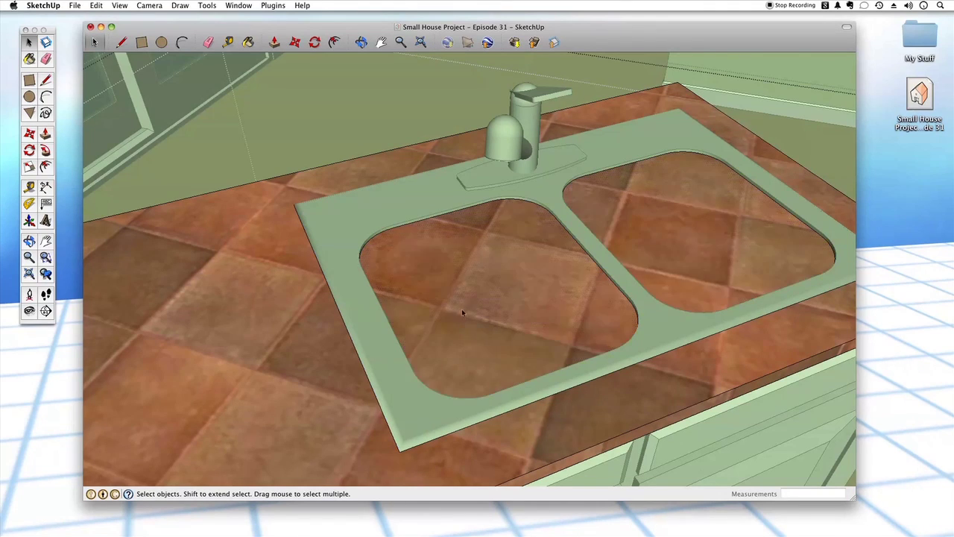
pyautogui.press('super+z')
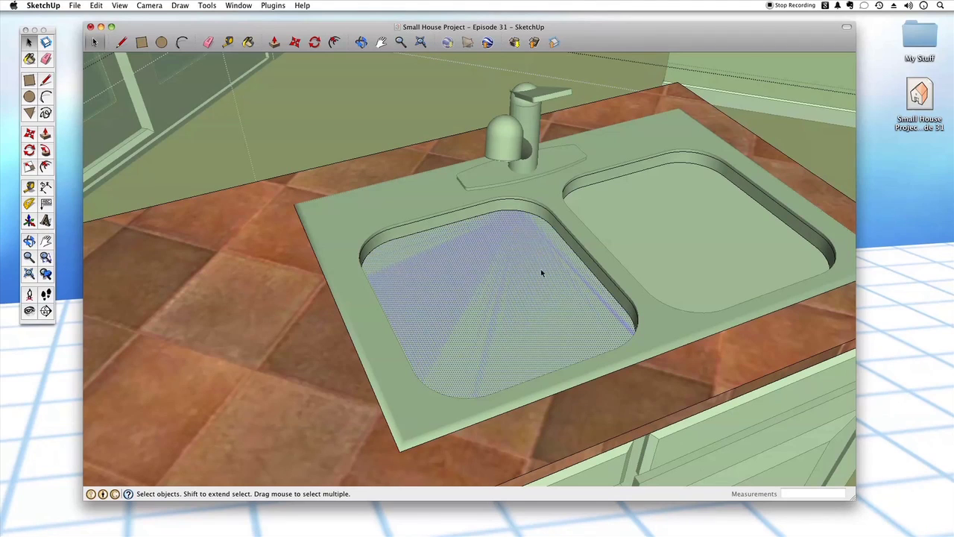
pyautogui.press('super+shift+a')
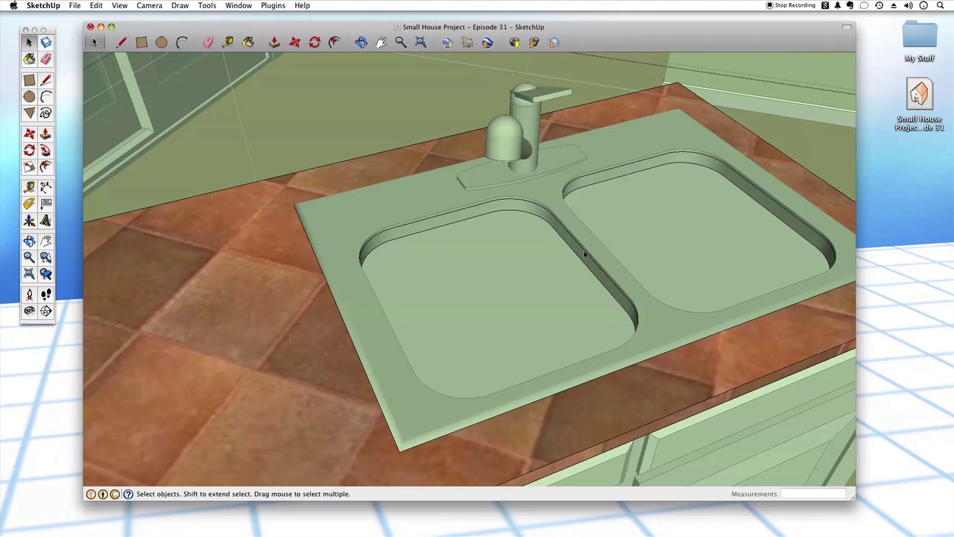
# - Close the countertop and open the island's base cabinet box beneath the sink for editing
pyautogui.moveTo(475, 296)
pyautogui.mouseDown(button='middle')
pyautogui.moveTo(477, 307)
pyautogui.moveTo(487, 183)
pyautogui.moveTo(479, 153)
pyautogui.moveTo(564, 339)
pyautogui.moveTo(543, 347)
pyautogui.moveTo(511, 339)
pyautogui.moveTo(540, 344)
pyautogui.moveTo(436, 286)
pyautogui.mouseUp(button='middle')
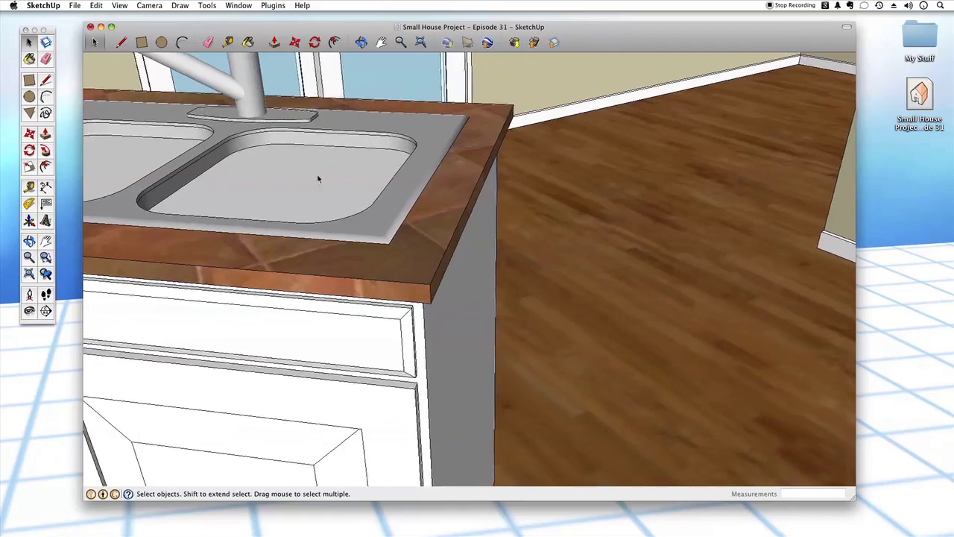
pyautogui.click(390, 211)
pyautogui.moveTo(392, 216); pyautogui.dragTo(468, 320, button='middle')
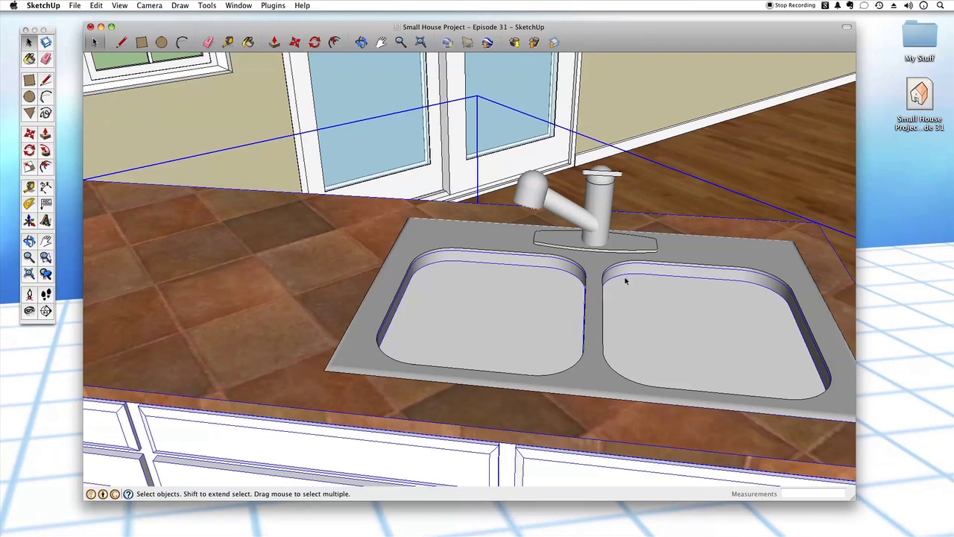
pyautogui.scroll(5, 590, 299)
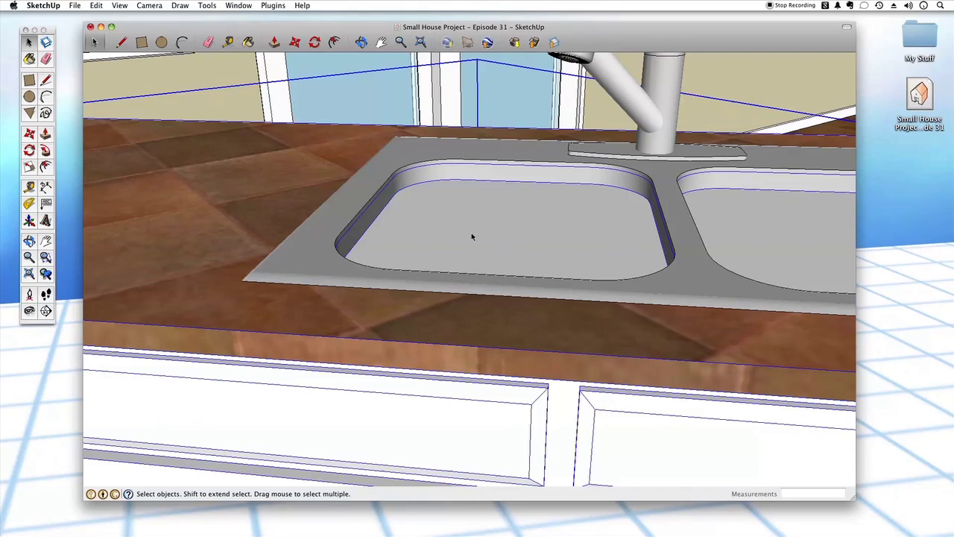
pyautogui.scroll(-4, 471, 237)
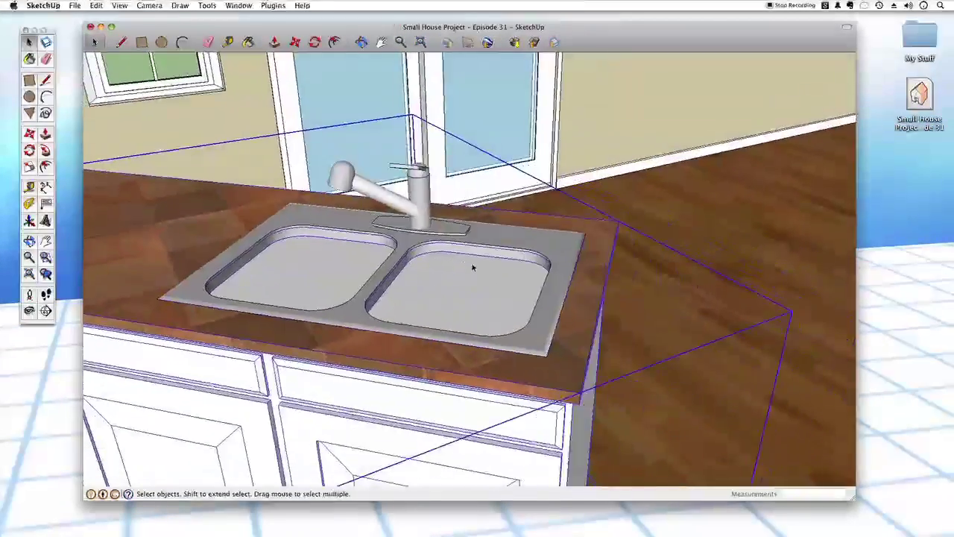
pyautogui.moveTo(473, 266); pyautogui.dragTo(466, 335, button='middle')
pyautogui.scroll(4, 466, 334)
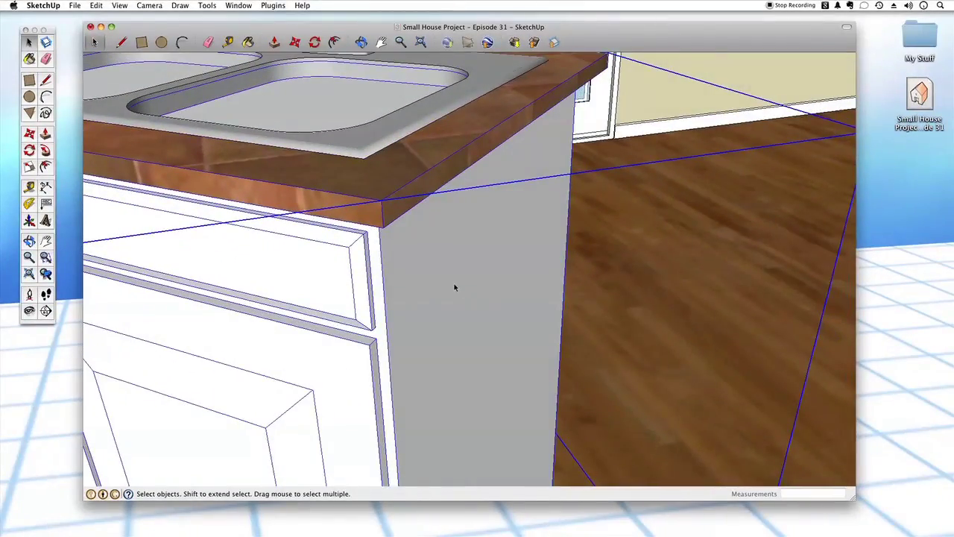
pyautogui.click(450, 274)
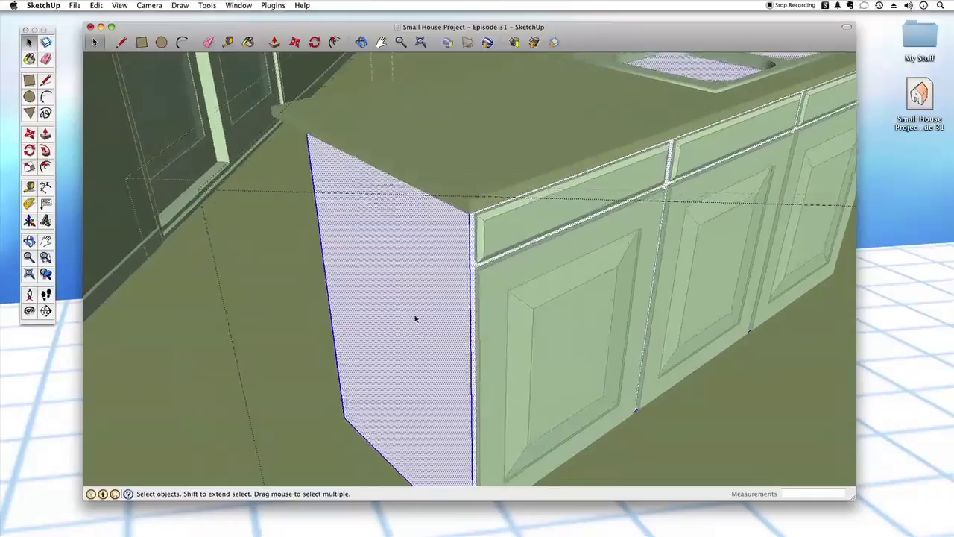
# - Select all connected geometry of the island's cabinet box and intersect it with the model
pyautogui.tripleClick(417, 307)
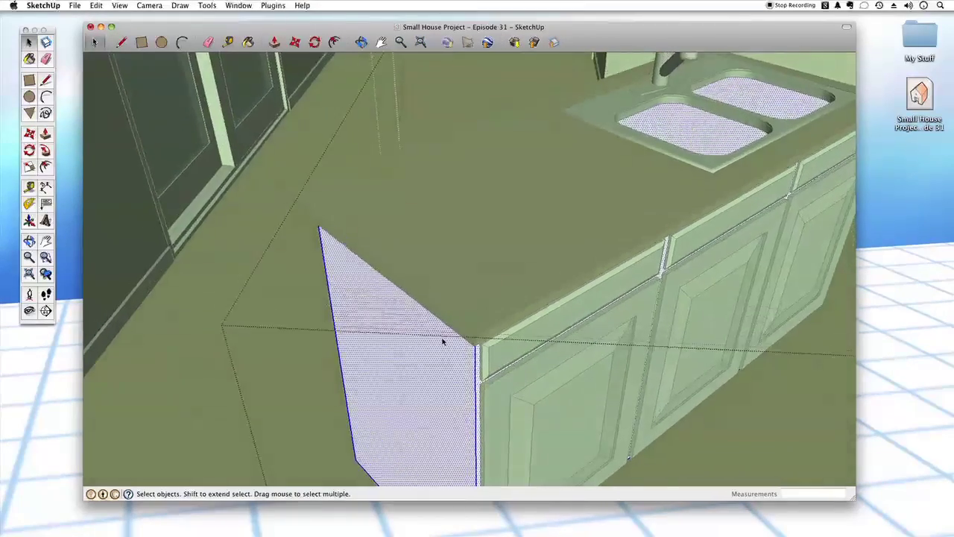
pyautogui.rightClick(380, 309)
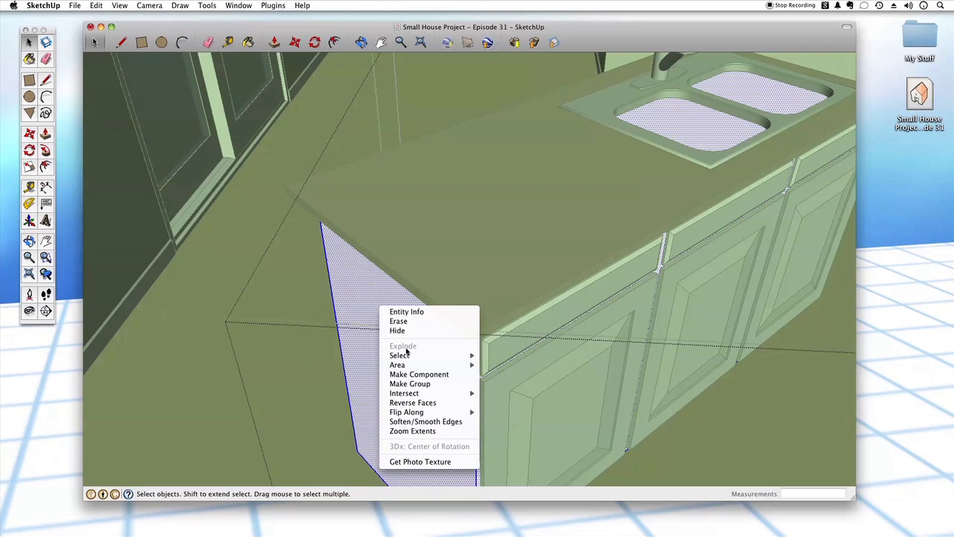
pyautogui.click(498, 394)
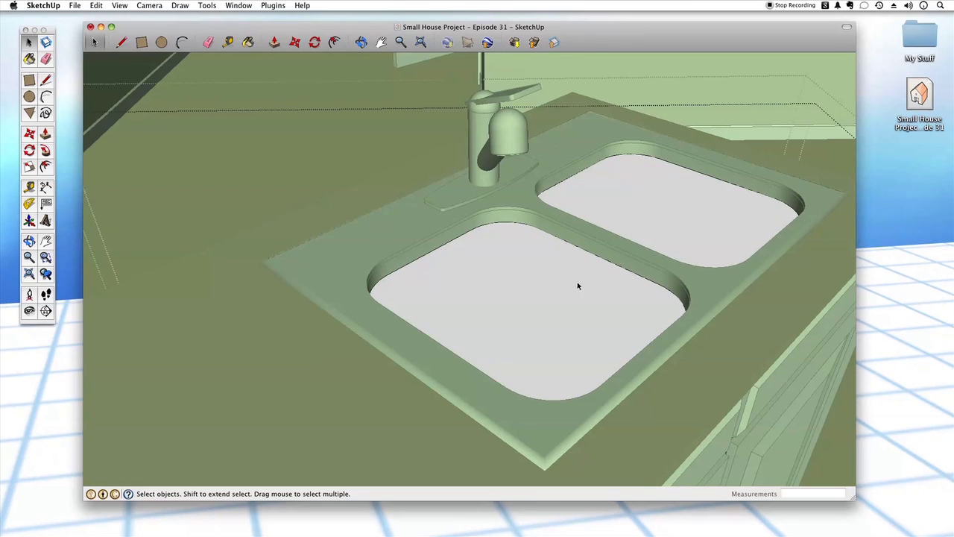
# - Delete the two cabinet-top faces that cover the sink bowls
pyautogui.click(518, 294)
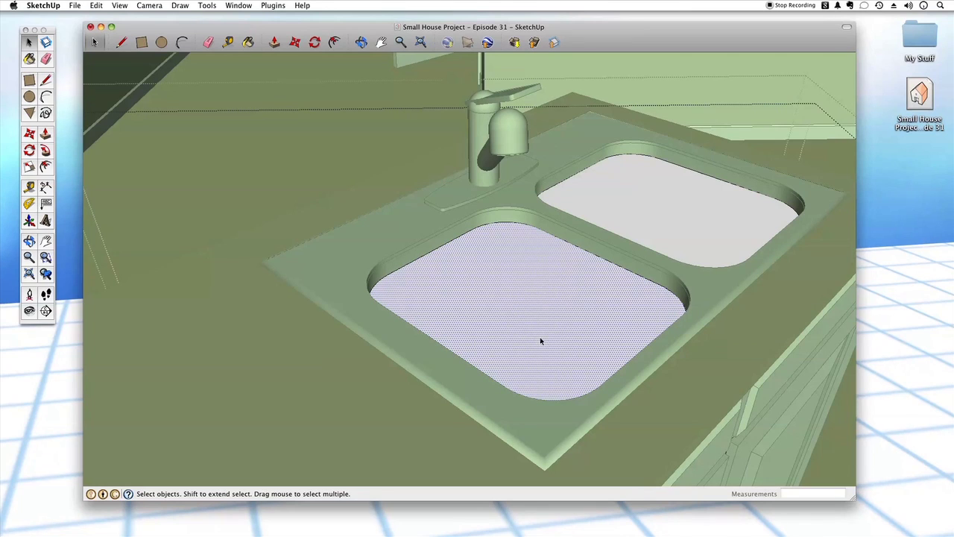
pyautogui.press('Delete')
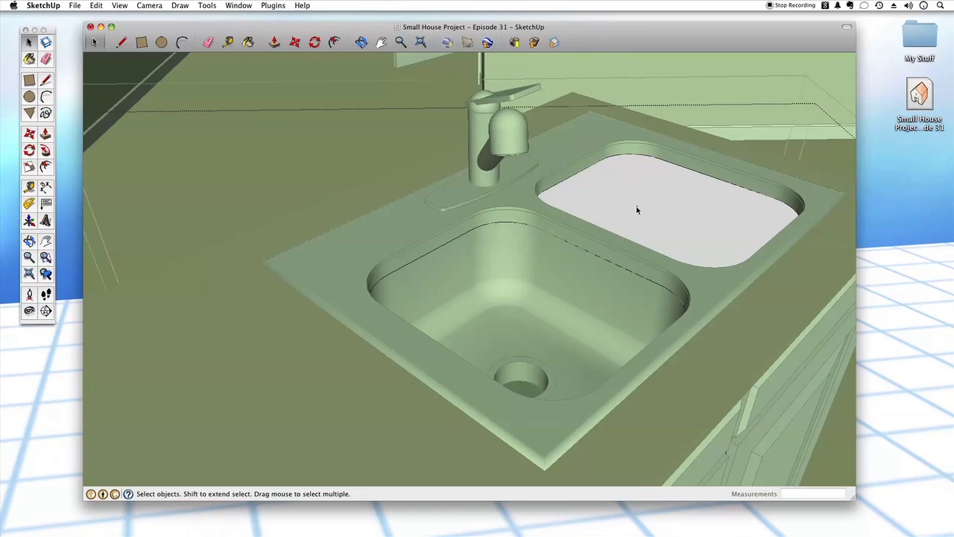
pyautogui.press('Delete')
# - Examine the opened sink bowls from above and from farther back, then the upper kitchen cabinets
pyautogui.scroll(3, 626, 272)
pyautogui.moveTo(609, 298); pyautogui.dragTo(550, 371, button='middle')
pyautogui.scroll(-2, 539, 318)
pyautogui.scroll(5, 550, 372)
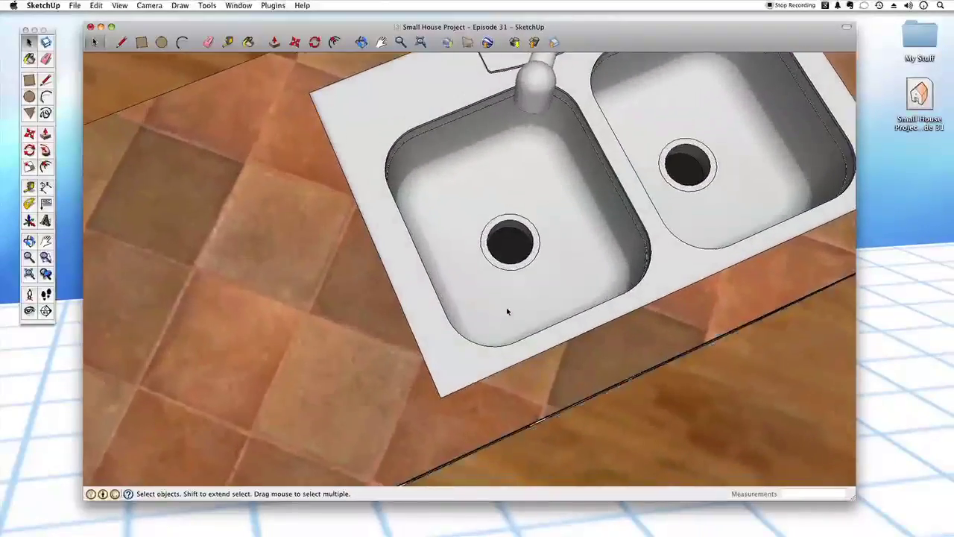
pyautogui.scroll(-10, 520, 254)
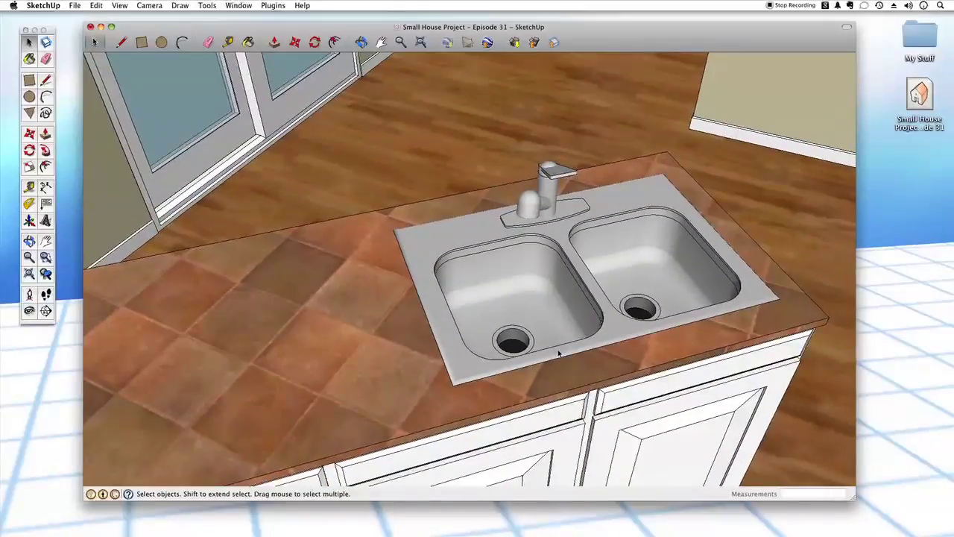
pyautogui.moveTo(558, 353); pyautogui.dragTo(558, 358, button='middle')
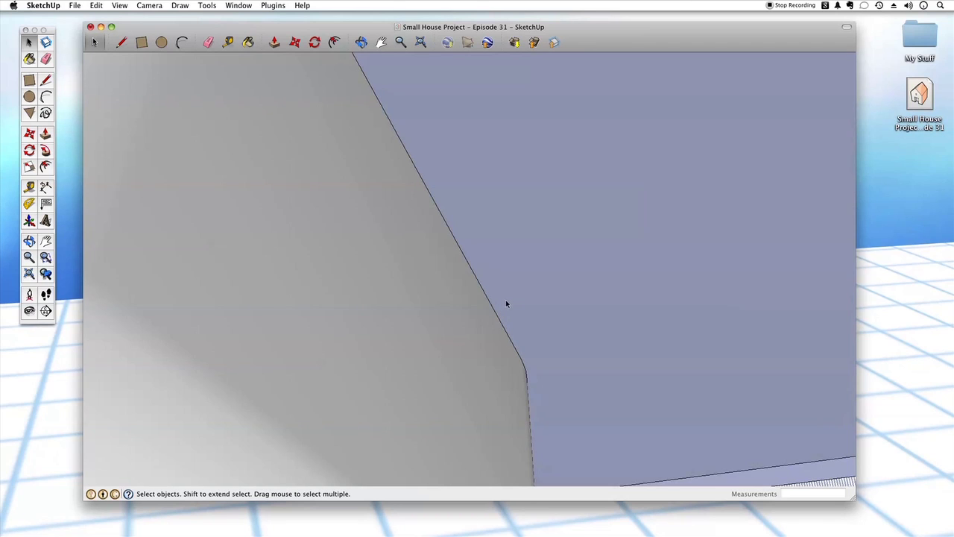
pyautogui.scroll(4, 501, 304)
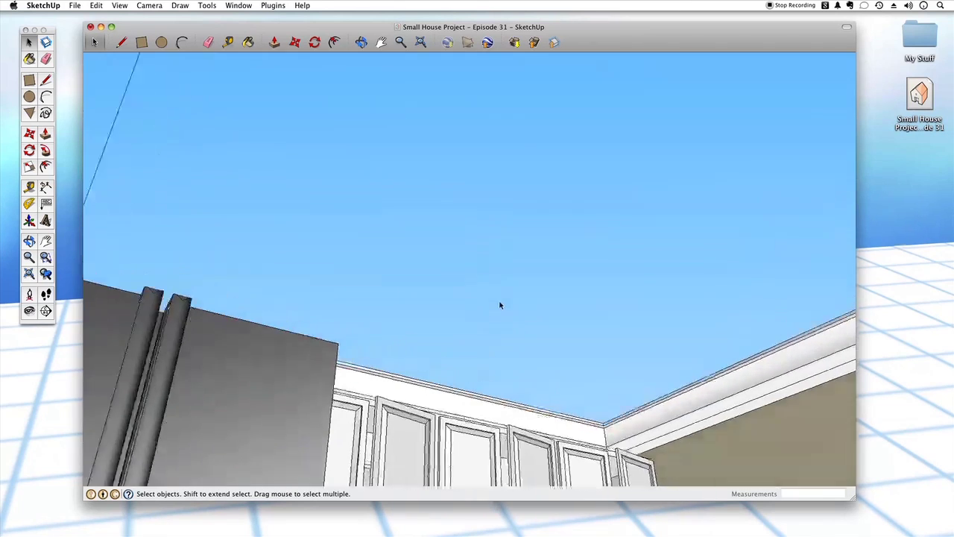